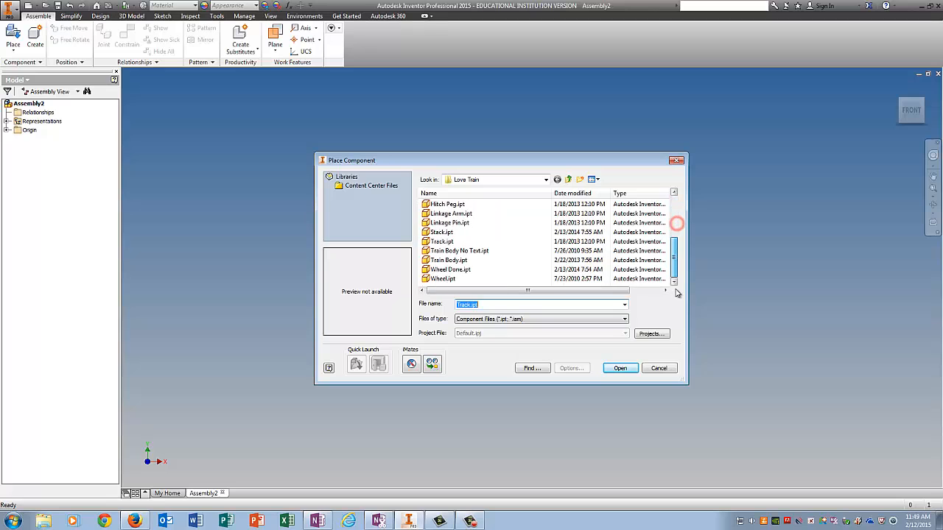
Step: Place three separate instances of Track.ipt from the Love Train folder in the assembly
{"action": "left_click", "coordinate": [440, 233]}
{"action": "left_click", "coordinate": [442, 242]}
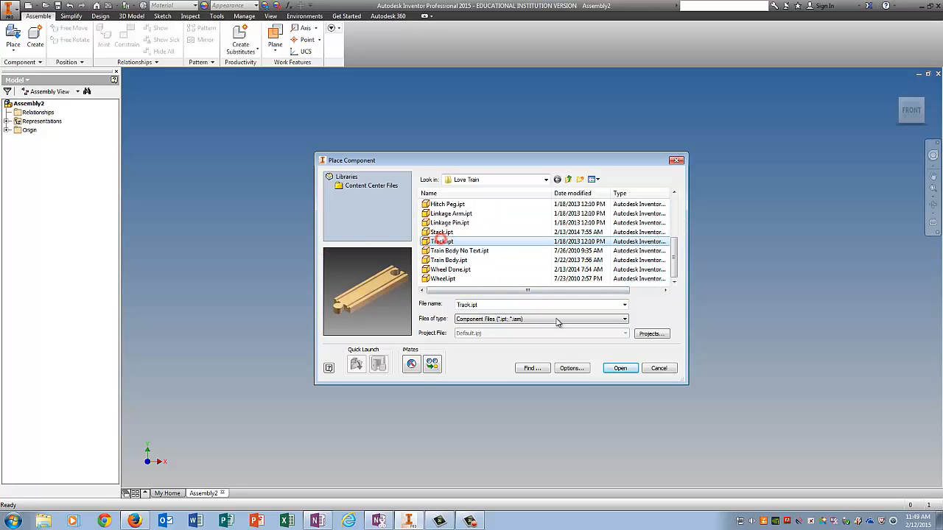
{"action": "left_click", "coordinate": [620, 368]}
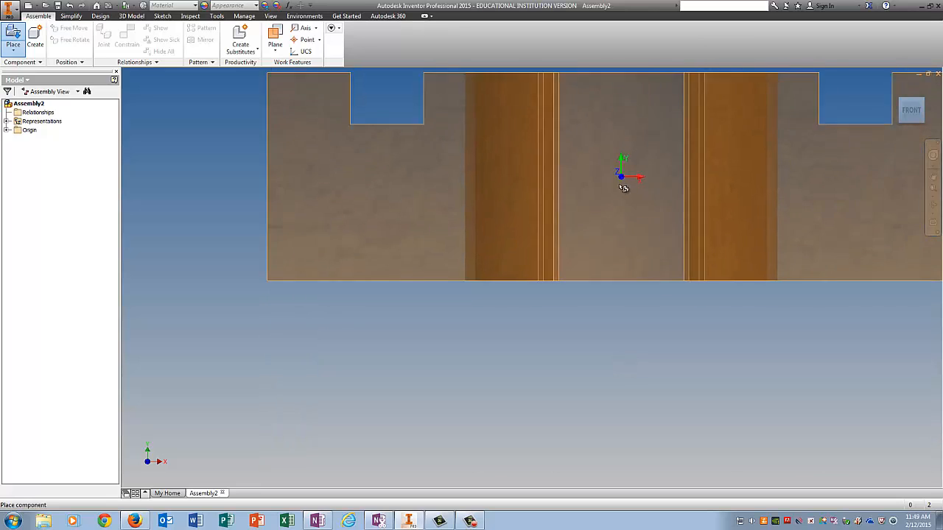
{"action": "left_click", "coordinate": [492, 298]}
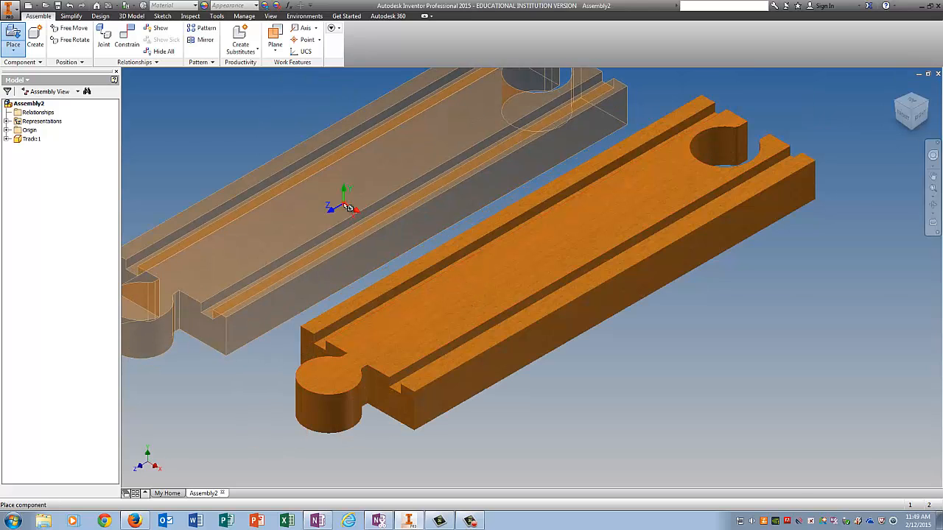
{"action": "left_click", "coordinate": [341, 204]}
{"action": "left_click", "coordinate": [718, 398]}
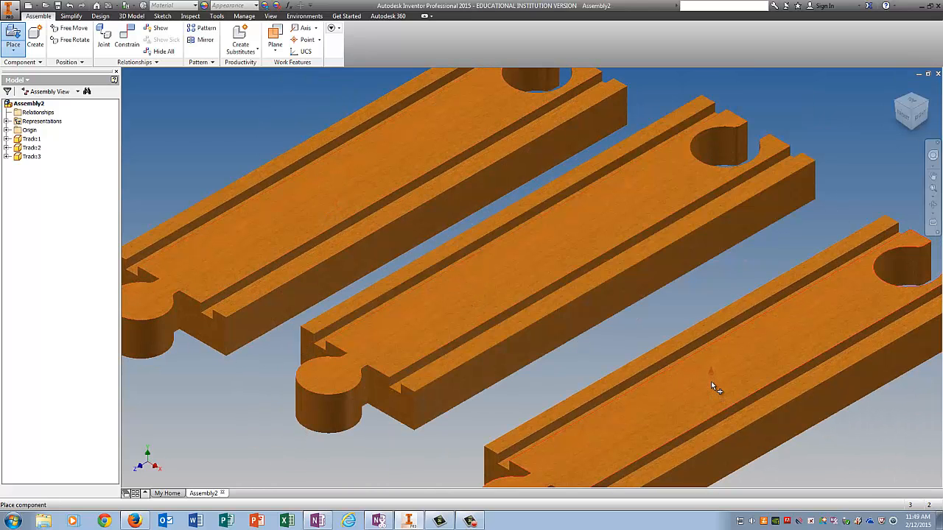
{"action": "key", "text": "Escape"}
{"action": "scroll", "coordinate": [705, 377], "scroll_direction": "down", "scroll_amount": 5}
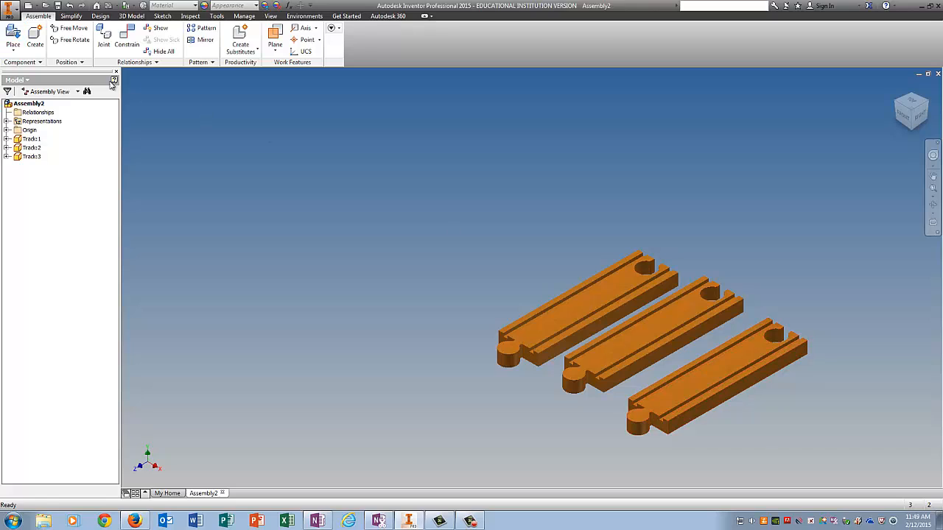
{"action": "left_click", "coordinate": [126, 38]}
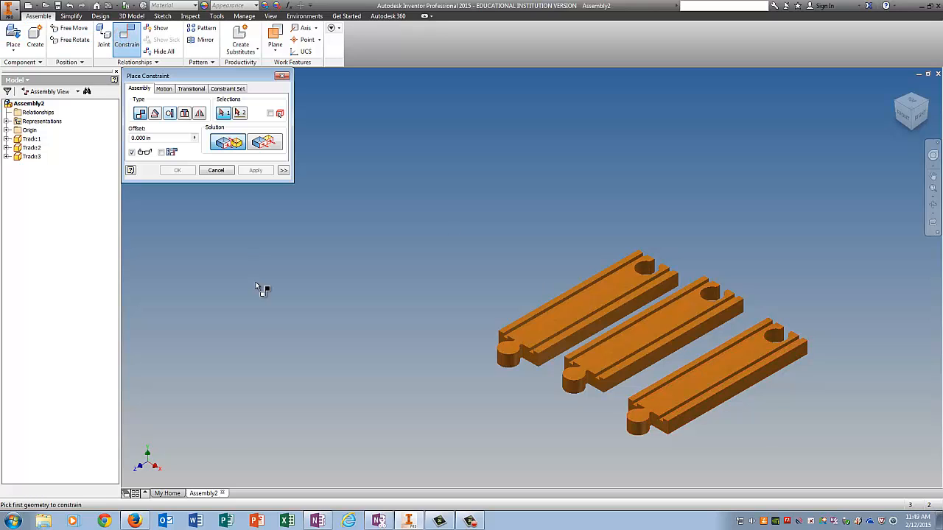
{"action": "left_click", "coordinate": [511, 359]}
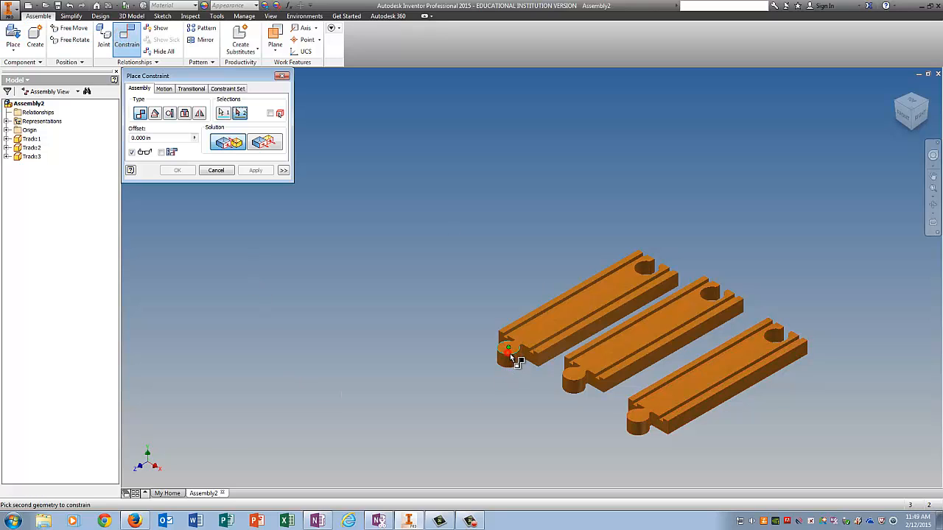
{"action": "left_click", "coordinate": [583, 379]}
{"action": "scroll", "coordinate": [562, 337], "scroll_direction": "up", "scroll_amount": 4}
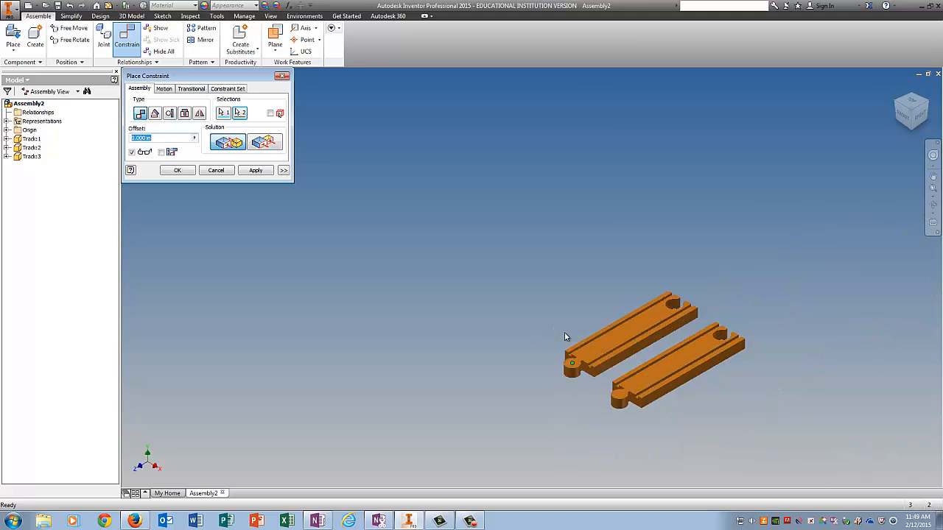
{"action": "left_click", "coordinate": [228, 171]}
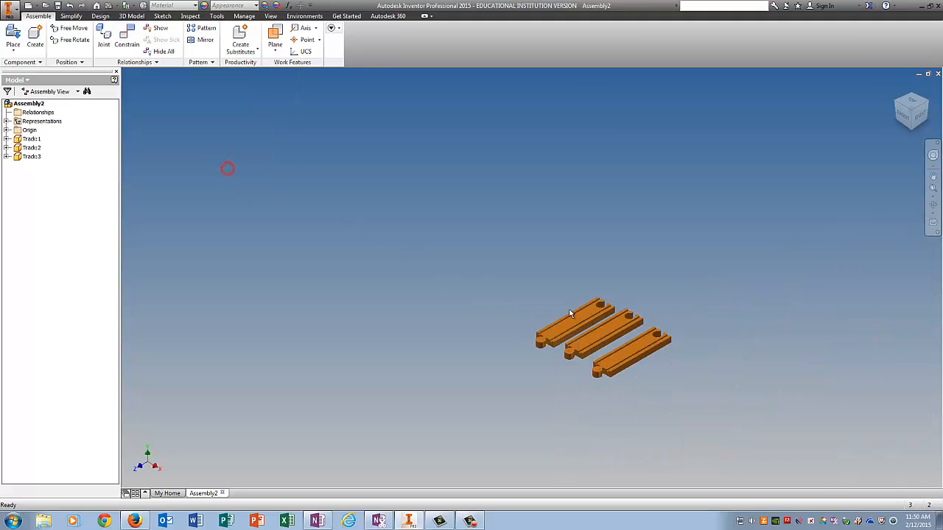
Step: Move the second placed track piece in front of the other two, roughly in line with the first placed piece
{"action": "left_click_drag", "start_coordinate": [568, 320], "coordinate": [526, 376]}
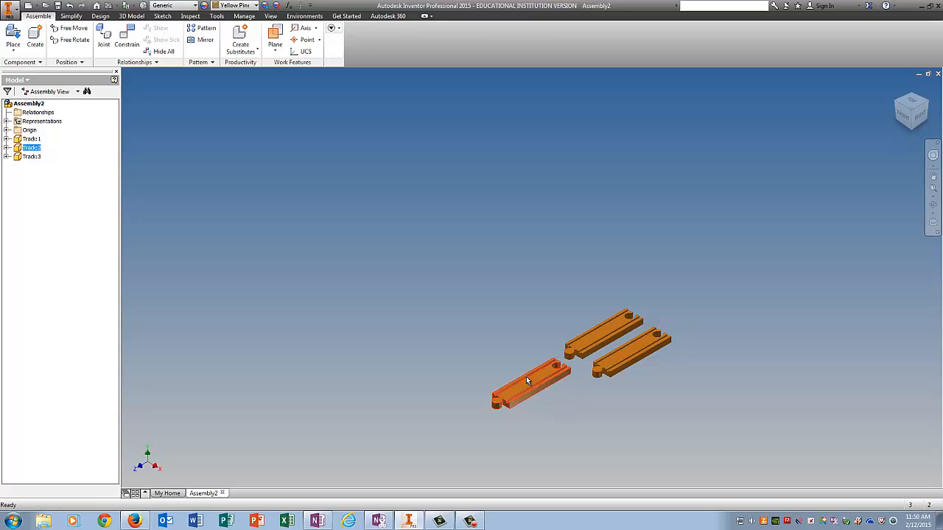
{"action": "left_click", "coordinate": [530, 329]}
{"action": "scroll", "coordinate": [556, 337], "scroll_direction": "down", "scroll_amount": 3}
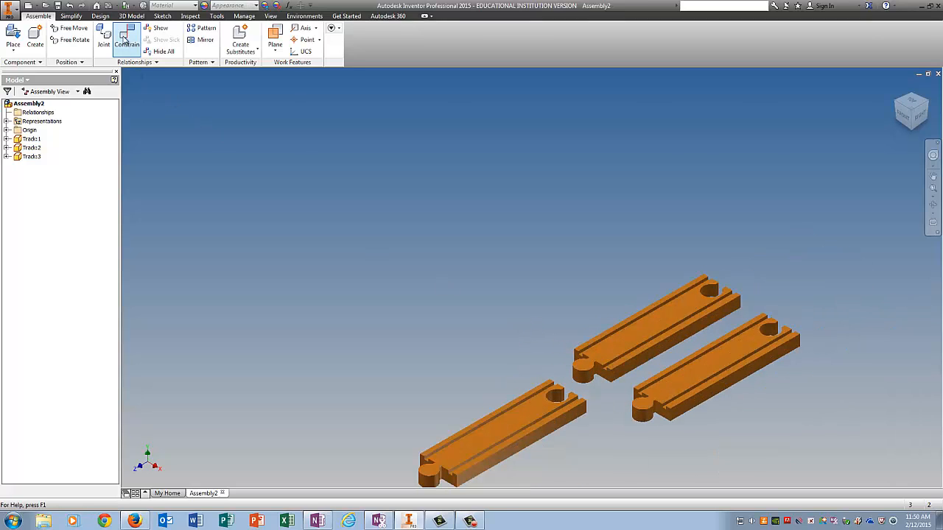
Step: Mate the pegs of the two rear tracks to the holes of the front and middle tracks, joining all three end to end
{"action": "left_click", "coordinate": [127, 37]}
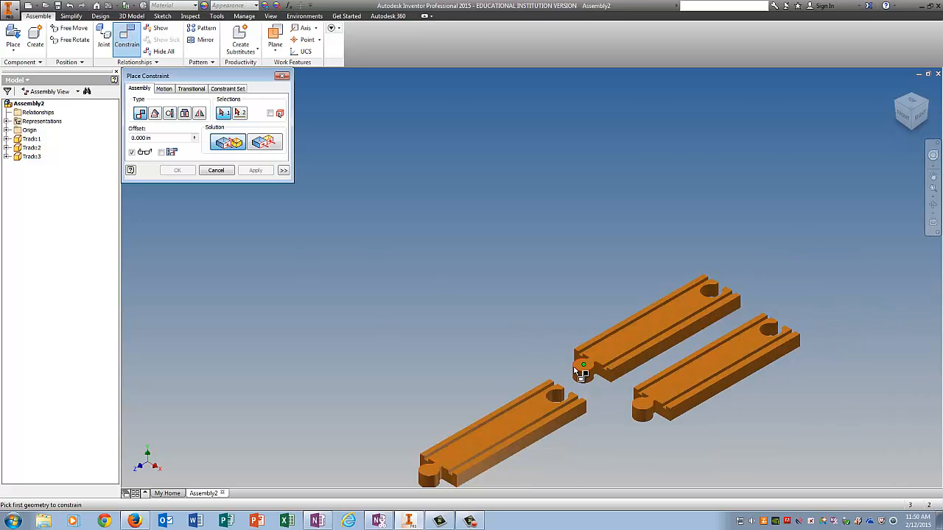
{"action": "left_click", "coordinate": [575, 369]}
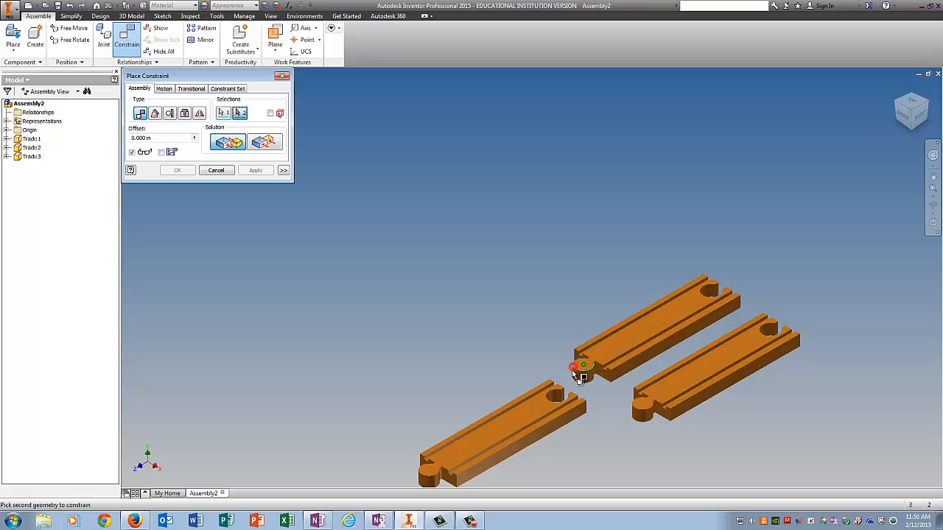
{"action": "left_click", "coordinate": [545, 394]}
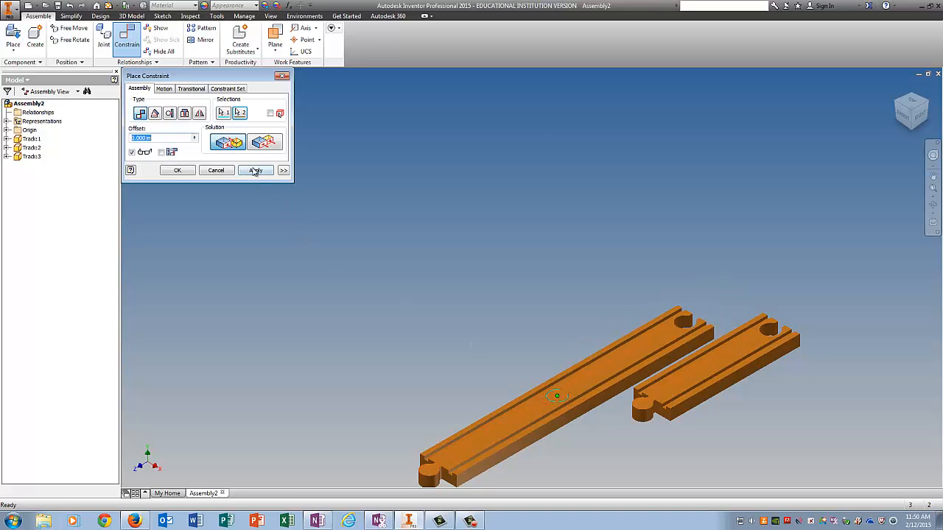
{"action": "left_click", "coordinate": [255, 171]}
{"action": "left_click", "coordinate": [641, 407]}
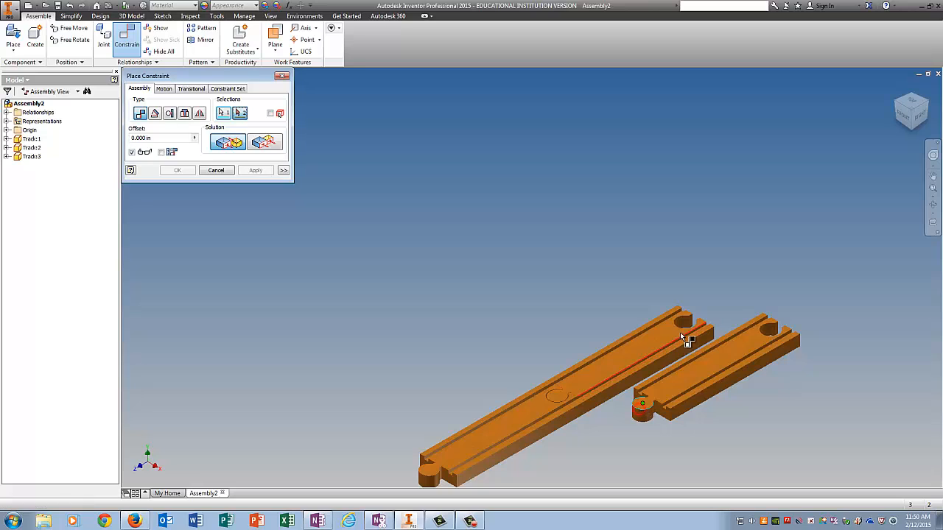
{"action": "left_click", "coordinate": [684, 327]}
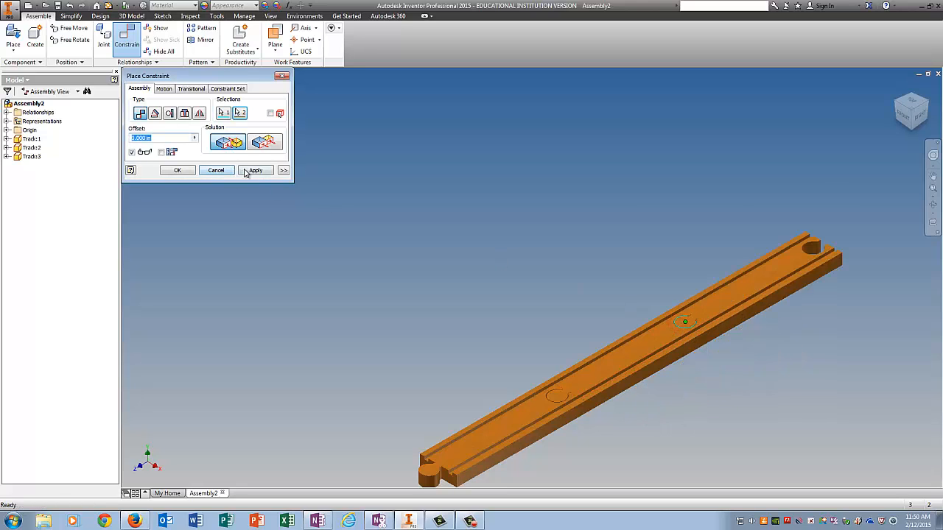
{"action": "left_click", "coordinate": [251, 171]}
Step: Apply flush constraints with 0.000 in offset between the top faces of the neighbouring track pieces
{"action": "left_click", "coordinate": [508, 424]}
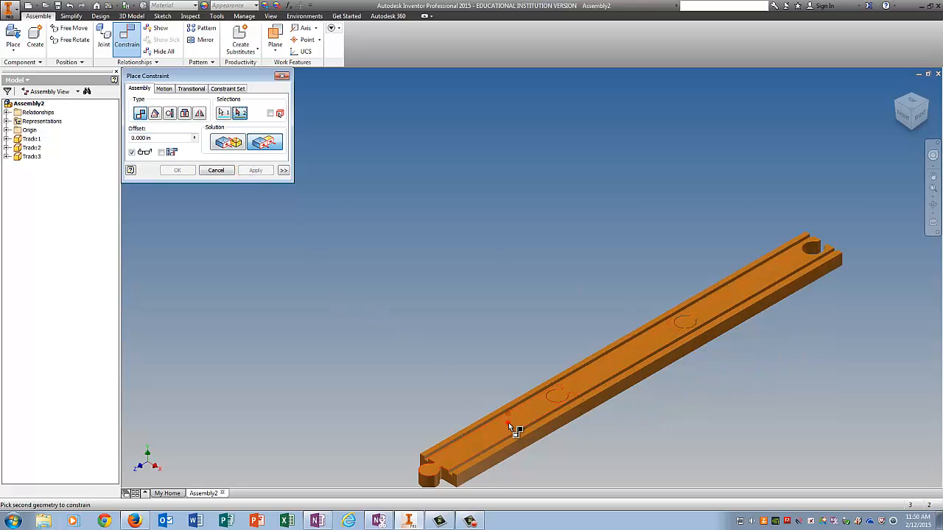
{"action": "left_click", "coordinate": [252, 170]}
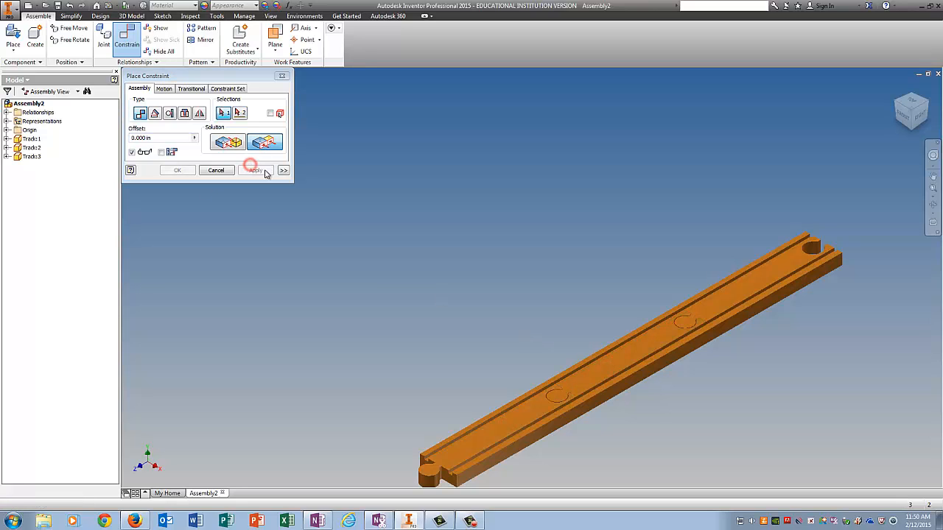
{"action": "left_click", "coordinate": [641, 351]}
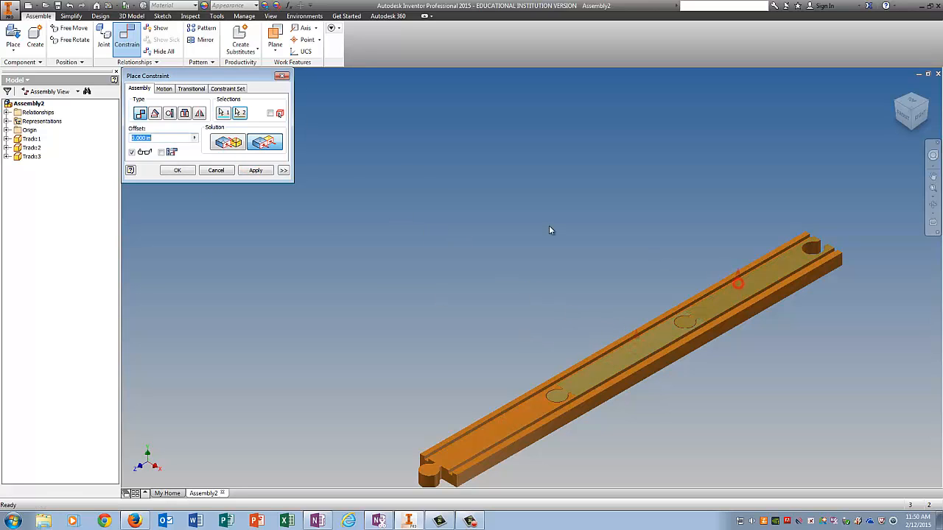
{"action": "left_click", "coordinate": [255, 170]}
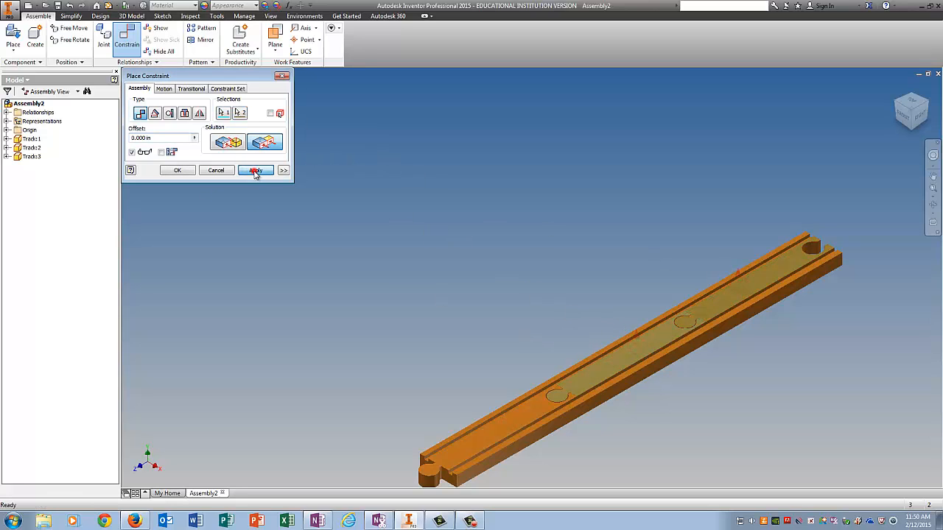
Step: Constrain the long side faces of the front, middle and rear tracks flush with each other, and finish constraining
{"action": "left_click", "coordinate": [531, 442]}
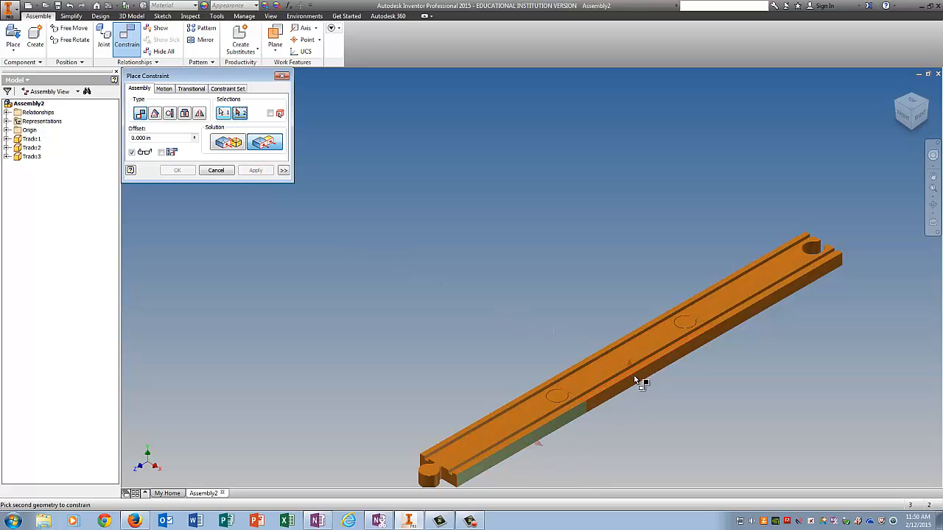
{"action": "left_click", "coordinate": [641, 383]}
{"action": "left_click", "coordinate": [255, 170]}
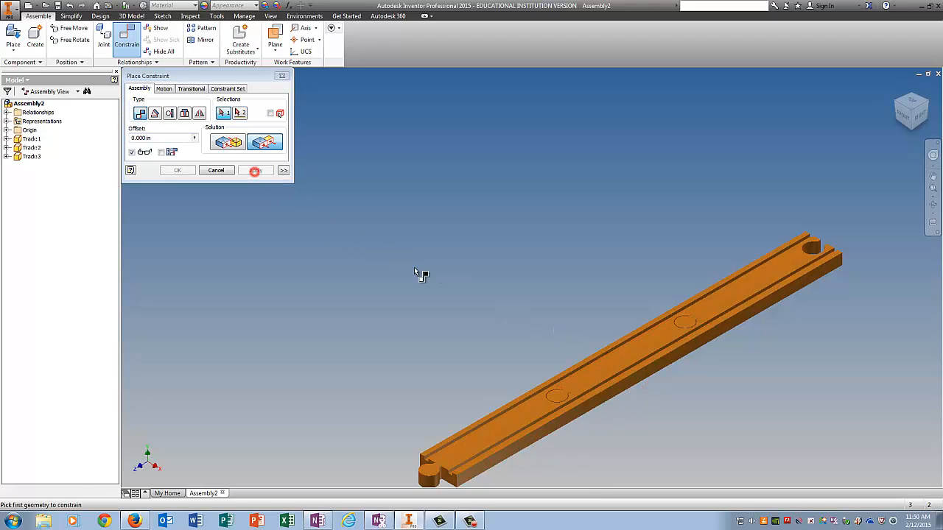
{"action": "left_click", "coordinate": [650, 369]}
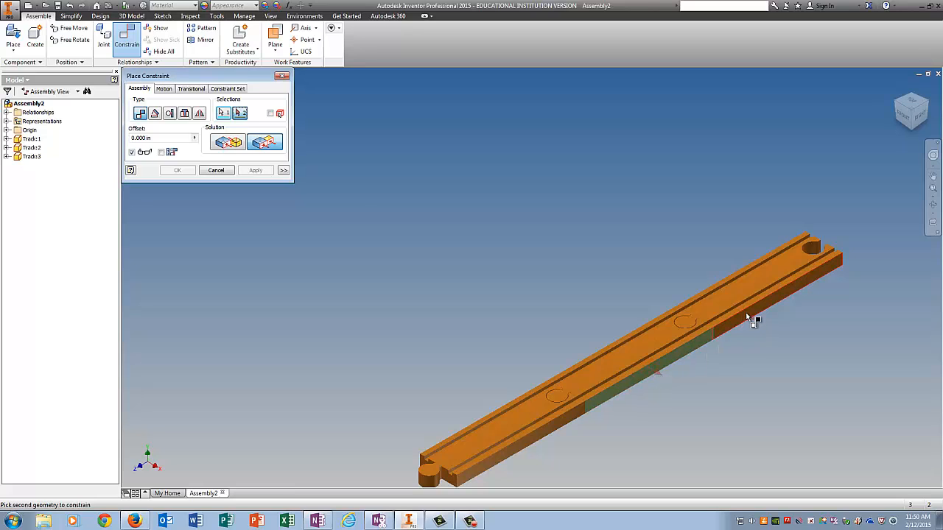
{"action": "left_click", "coordinate": [751, 317]}
{"action": "left_click", "coordinate": [250, 175]}
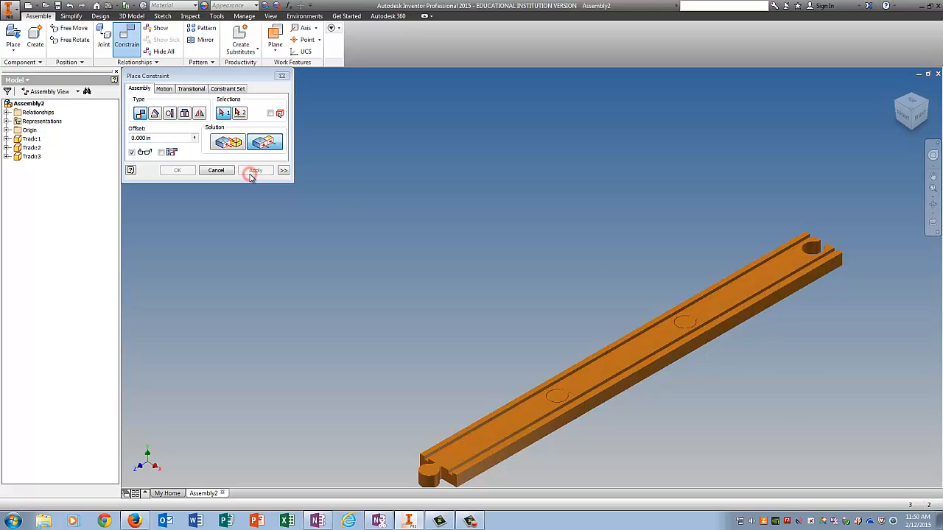
{"action": "left_click", "coordinate": [281, 77]}
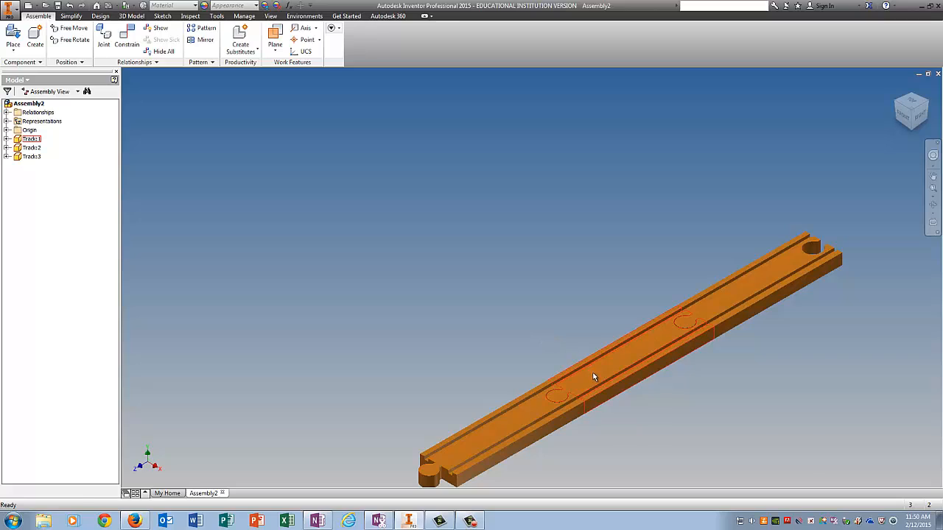
Step: Move the joined track around by its middle piece to check that all three pieces travel together
{"action": "left_click_drag", "start_coordinate": [593, 372], "coordinate": [387, 274]}
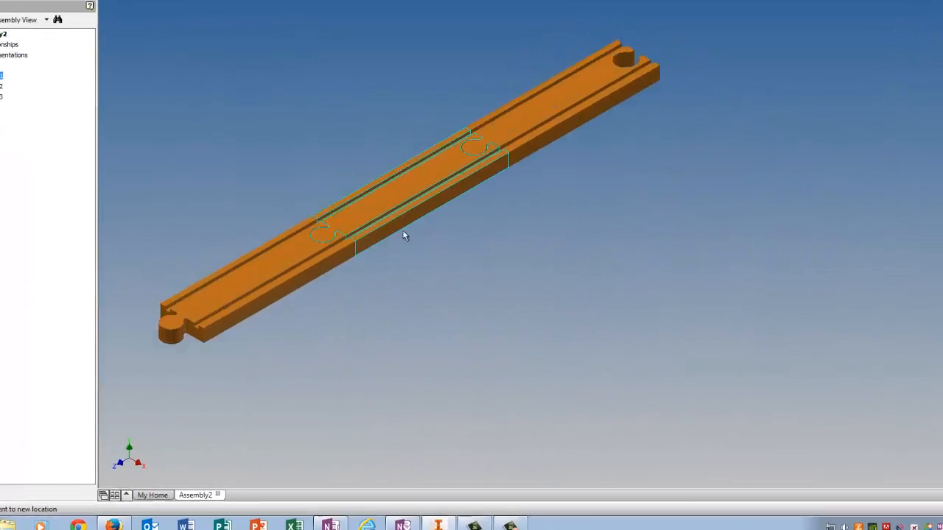
{"action": "left_click_drag", "start_coordinate": [403, 232], "coordinate": [501, 214]}
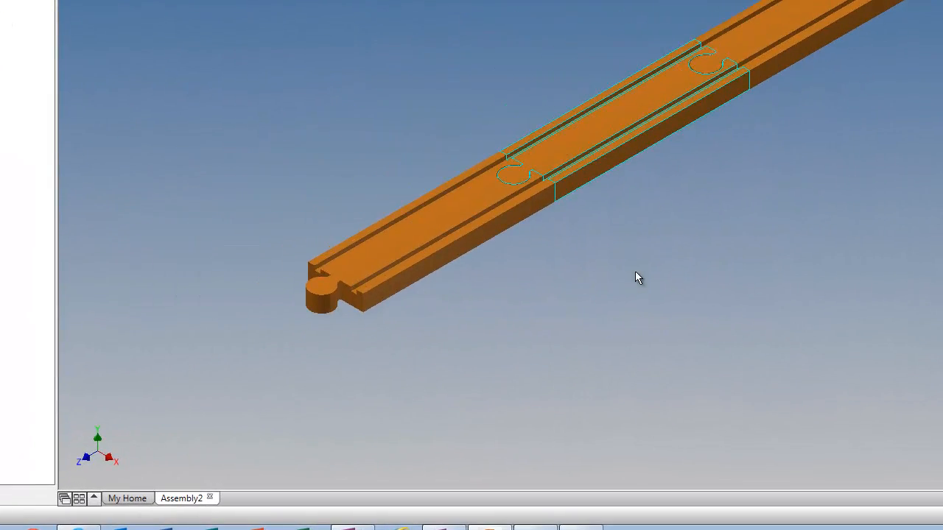
{"action": "left_click", "coordinate": [635, 271]}
{"action": "left_click_drag", "start_coordinate": [604, 116], "coordinate": [610, 196]}
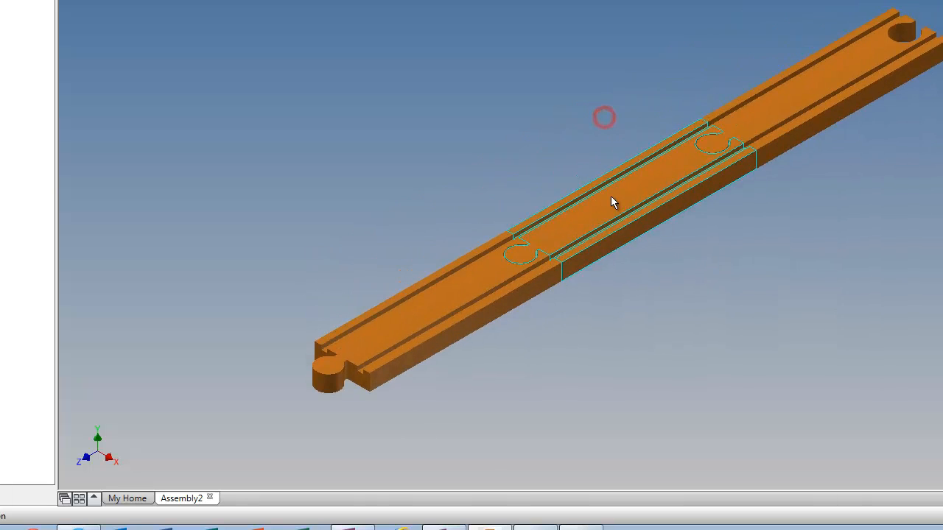
{"action": "left_click", "coordinate": [654, 289]}
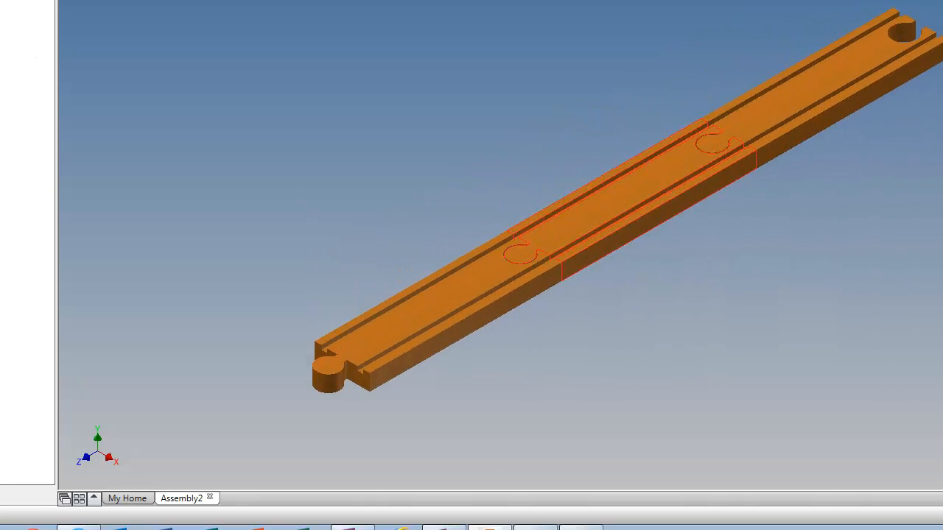
Step: Select the middle track and each outer track in turn to check how the joined pieces respond
{"action": "right_click", "coordinate": [1, 15]}
{"action": "left_click", "coordinate": [8, 260]}
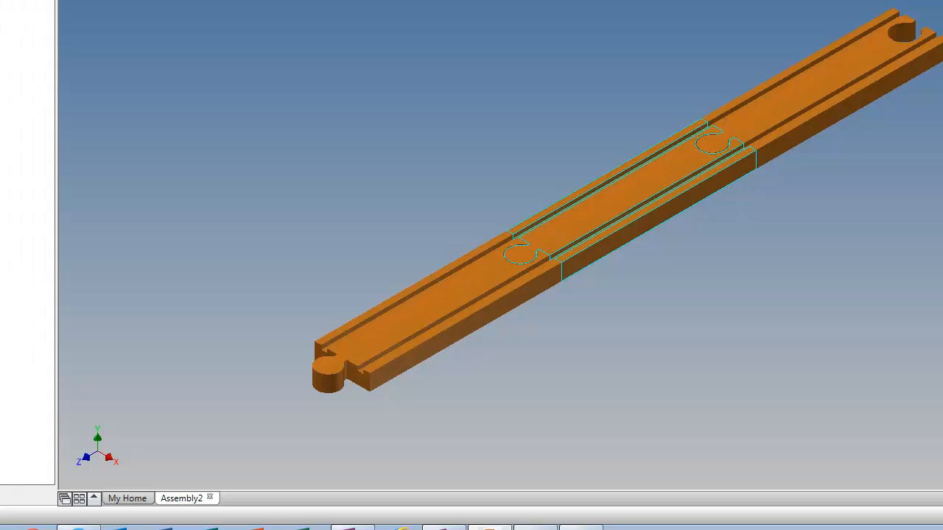
{"action": "left_click", "coordinate": [764, 115]}
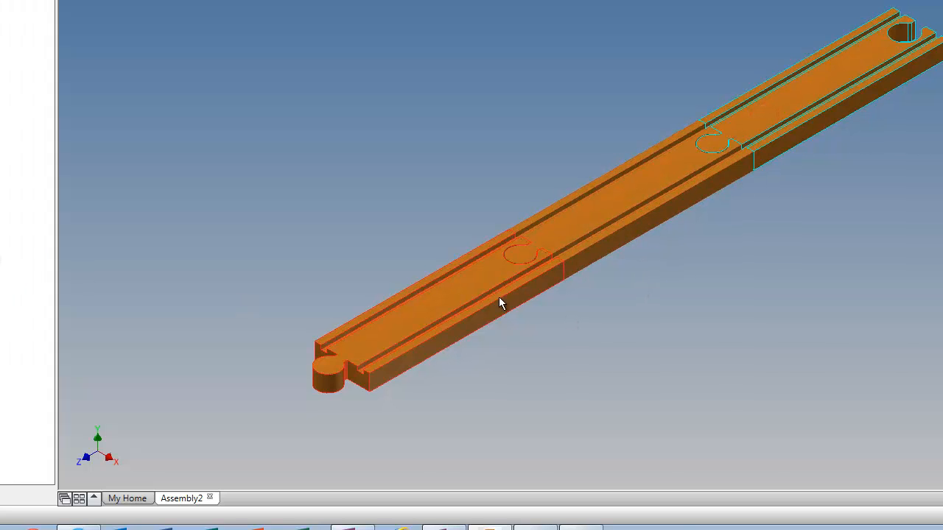
{"action": "left_click", "coordinate": [463, 305]}
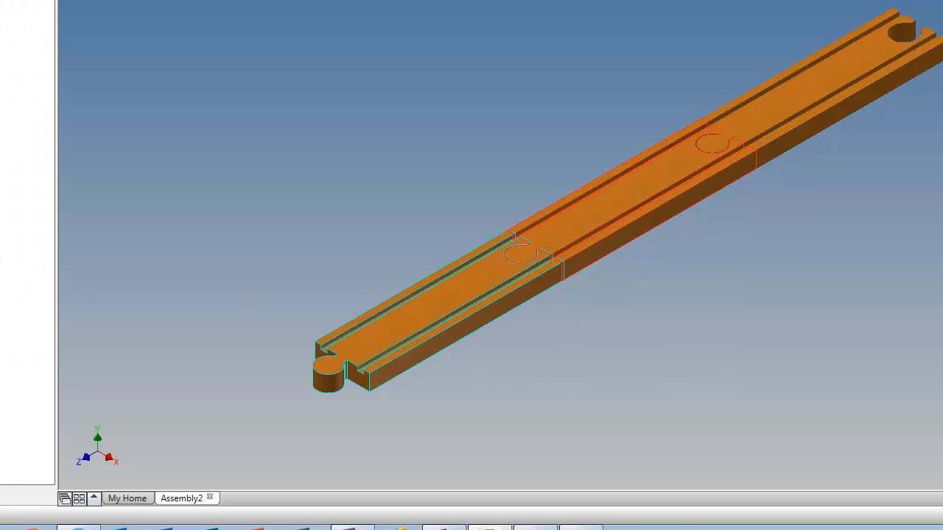
{"action": "left_click", "coordinate": [405, 158]}
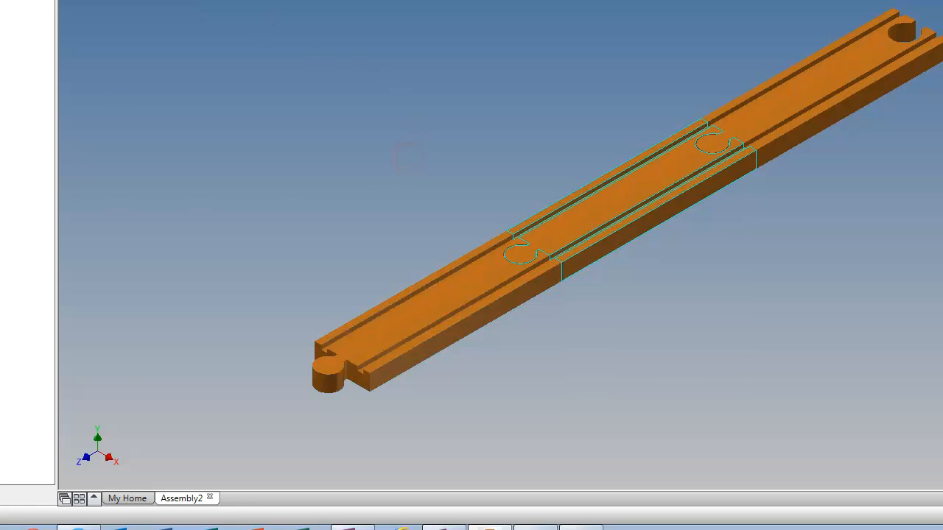
{"action": "left_click", "coordinate": [5, 139]}
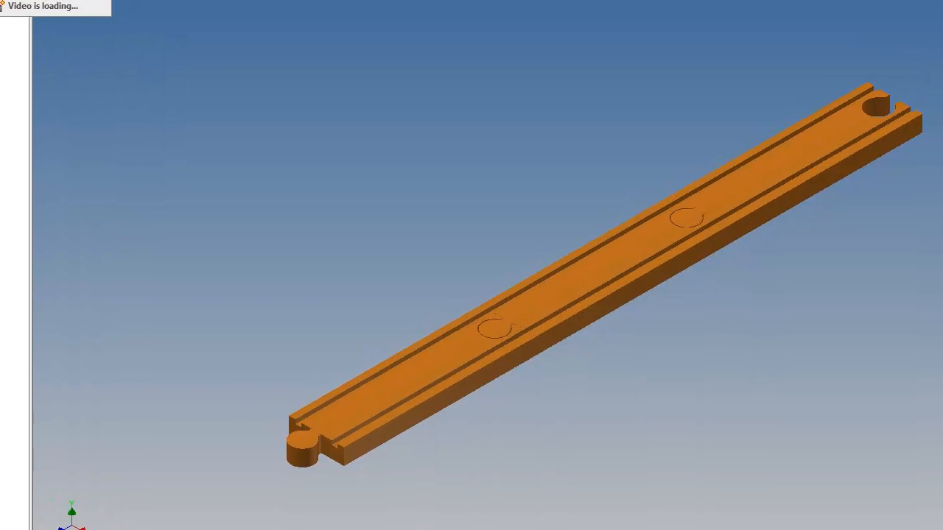
Step: Place one instance of Train Assembly.iam from the Love Train folder above the joined track
{"action": "left_click", "coordinate": [2, 3]}
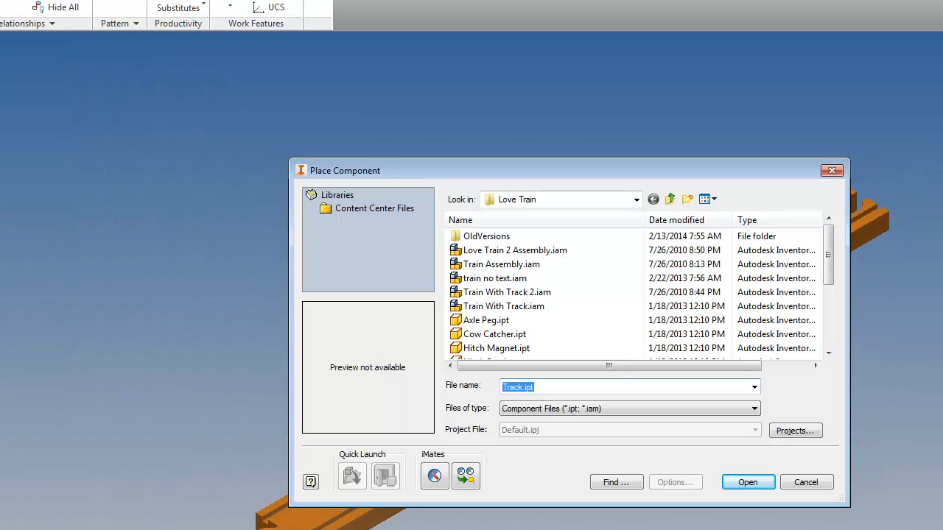
{"action": "left_click", "coordinate": [552, 266]}
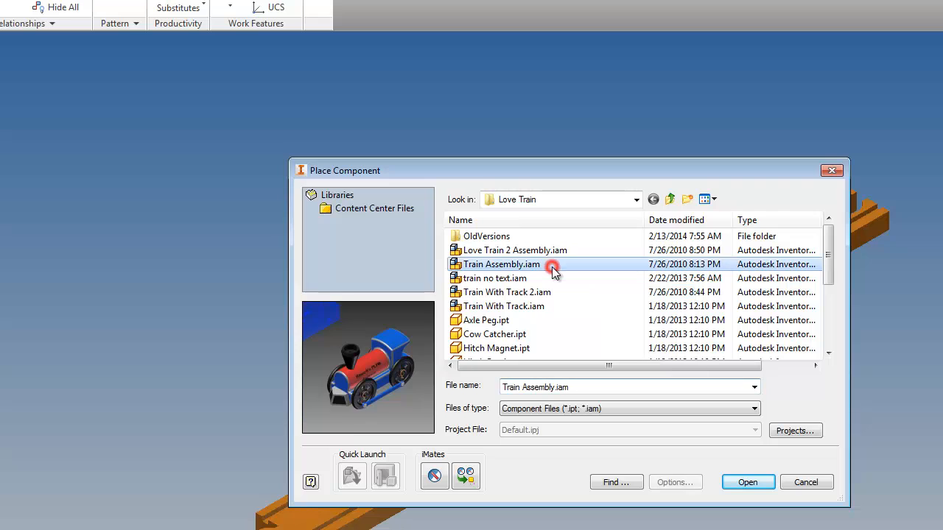
{"action": "left_click", "coordinate": [748, 482]}
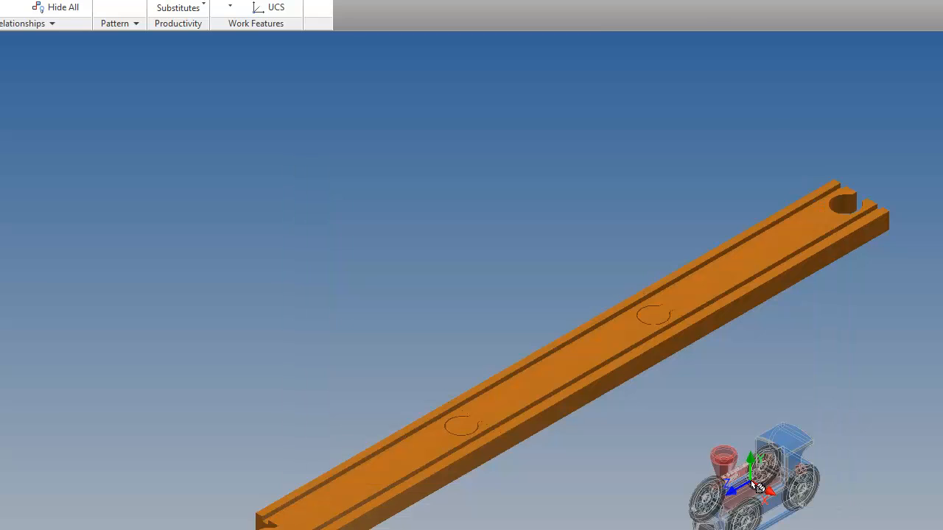
{"action": "left_click", "coordinate": [674, 162]}
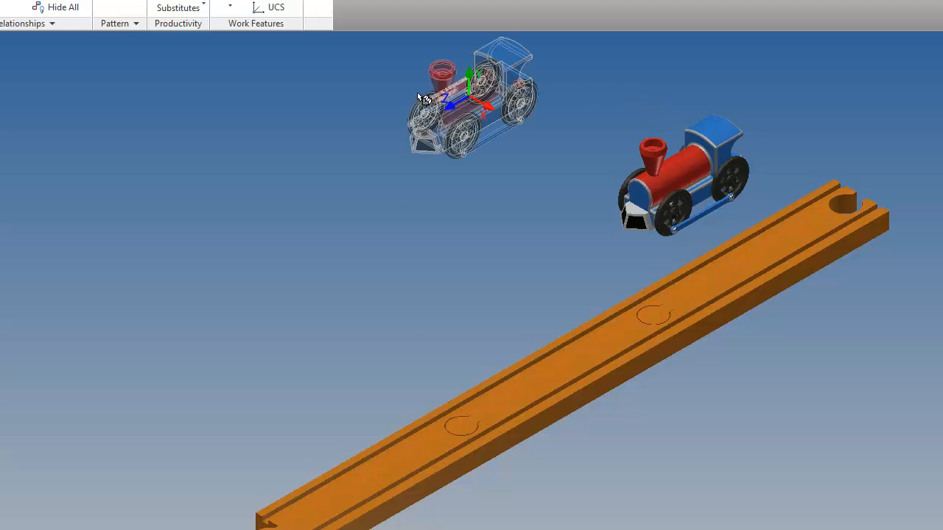
{"action": "key", "text": "Escape"}
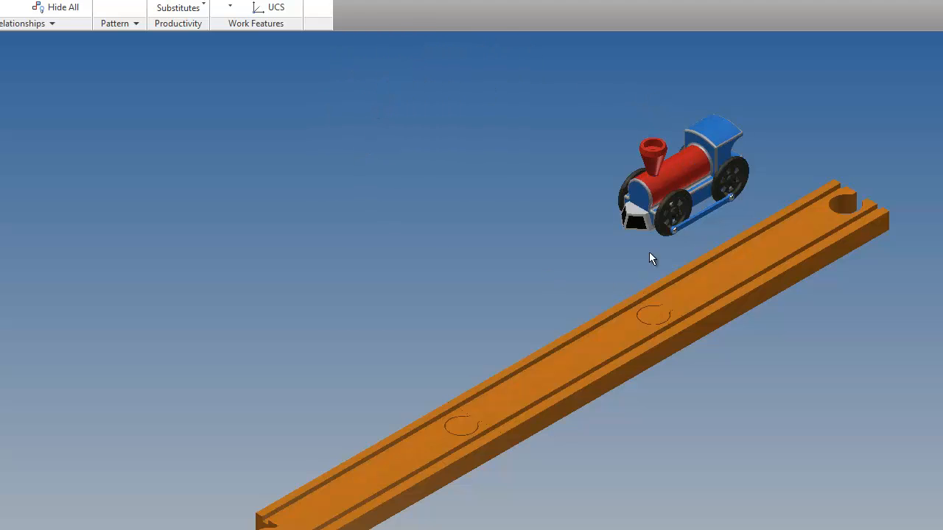
Step: Move the placed train freely to a clear spot above the joined track
{"action": "left_click_drag", "start_coordinate": [696, 174], "coordinate": [588, 148]}
{"action": "left_click", "coordinate": [465, 202]}
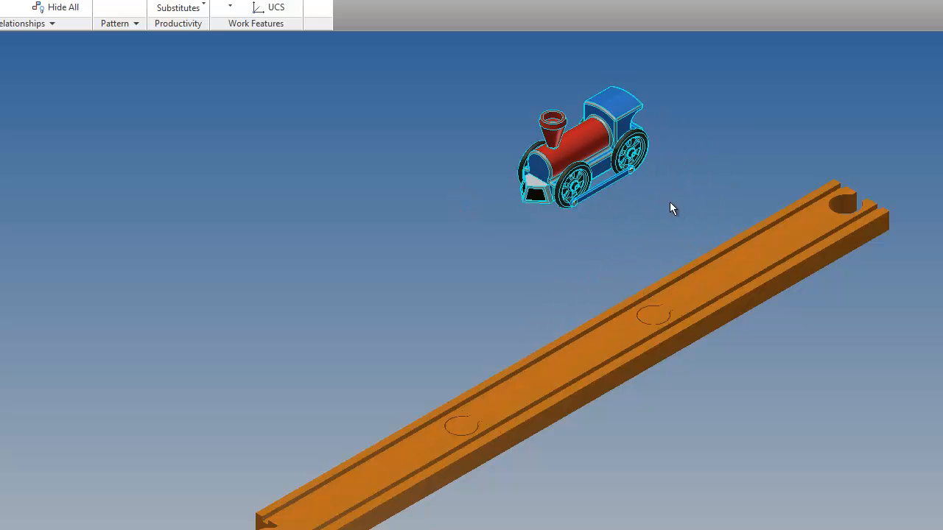
{"action": "left_click", "coordinate": [651, 213]}
Step: Set up a mate constraint between the rear track's top face and the underside of the train body
{"action": "left_click", "coordinate": [14, 7]}
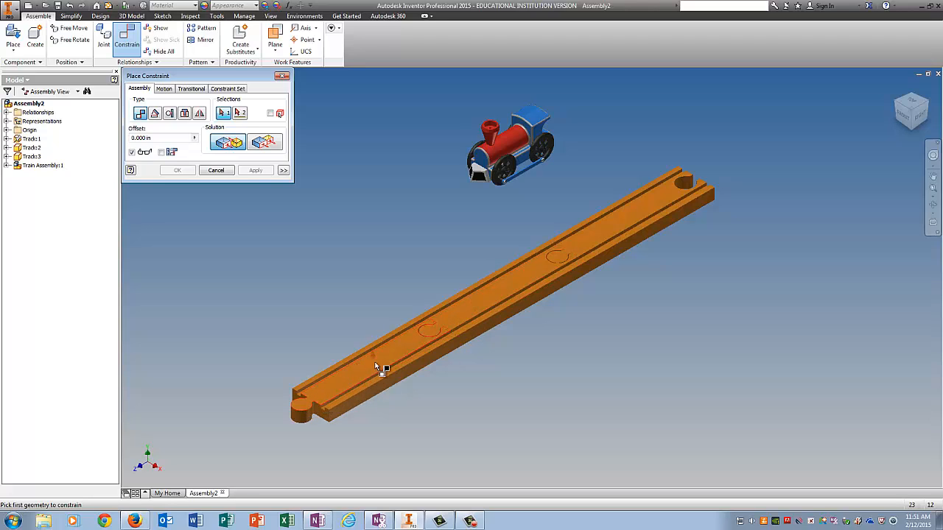
{"action": "left_click", "coordinate": [591, 236]}
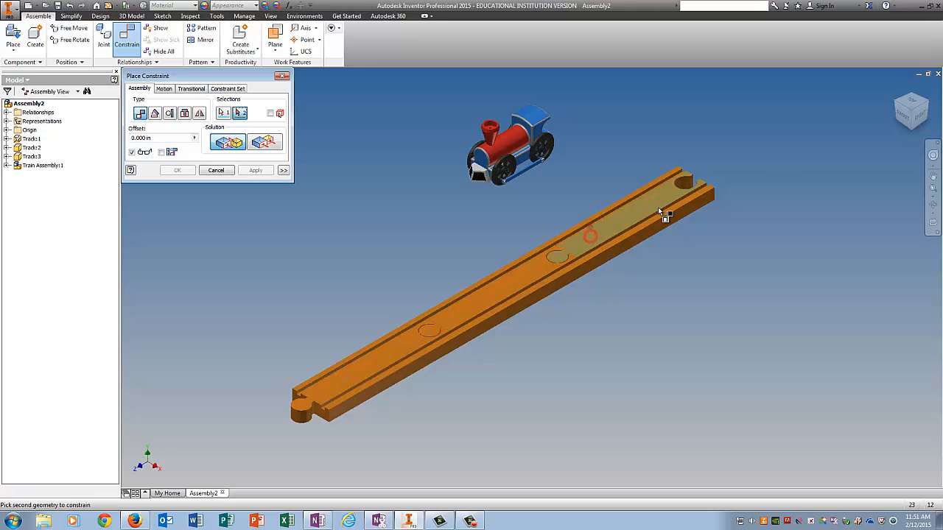
{"action": "left_click", "coordinate": [903, 120]}
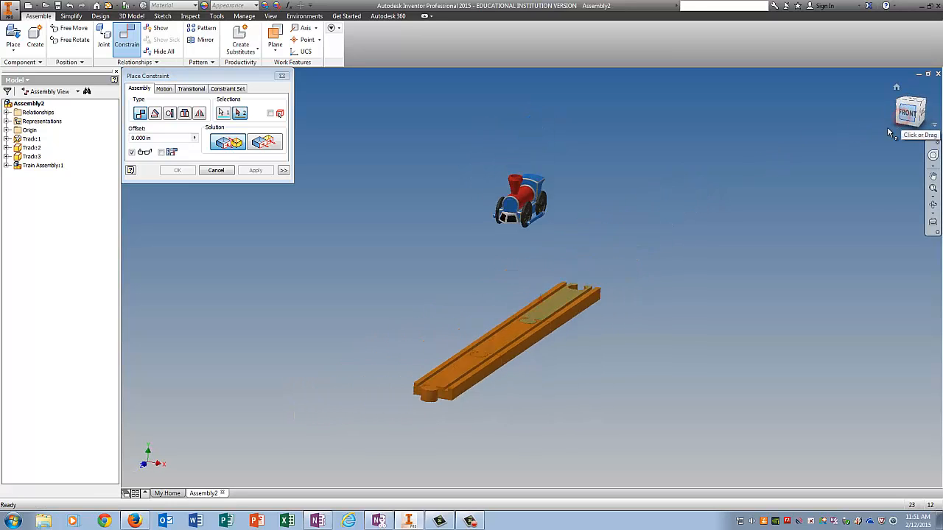
{"action": "left_click", "coordinate": [911, 126]}
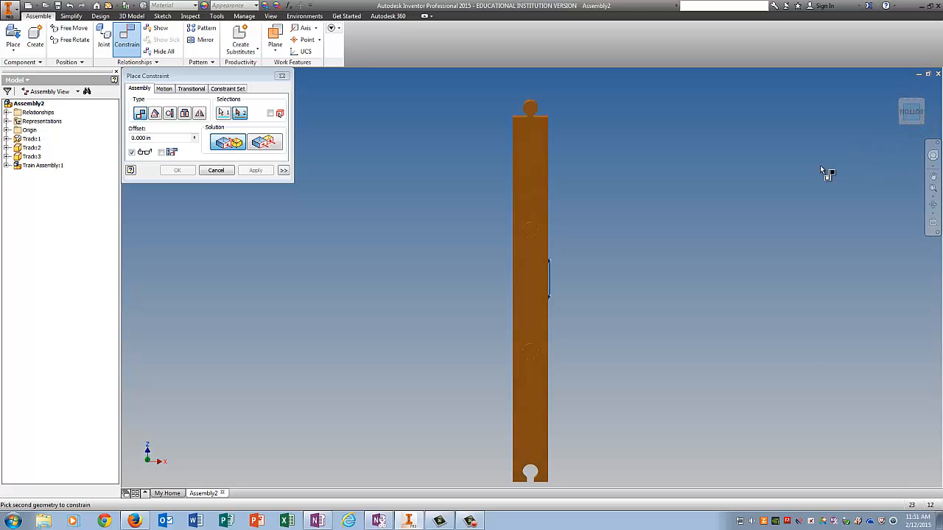
{"action": "left_click", "coordinate": [922, 115]}
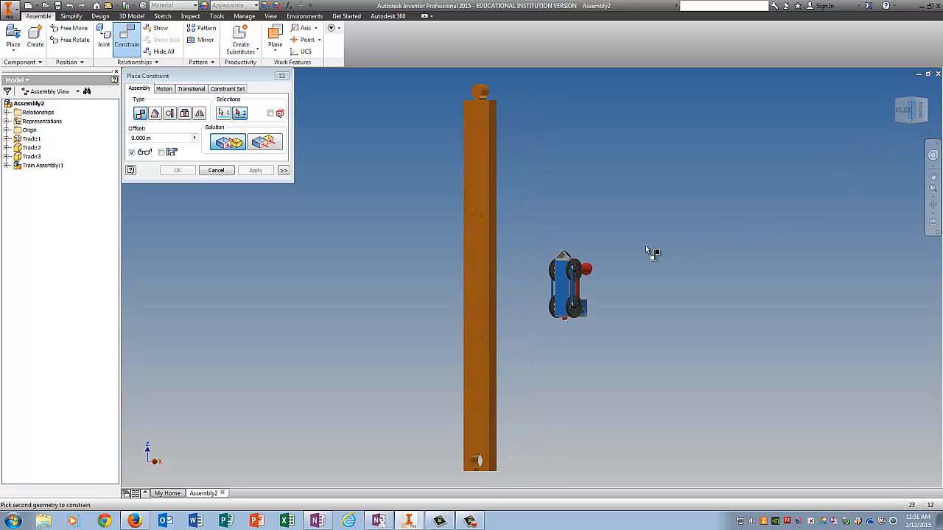
{"action": "left_click", "coordinate": [566, 289]}
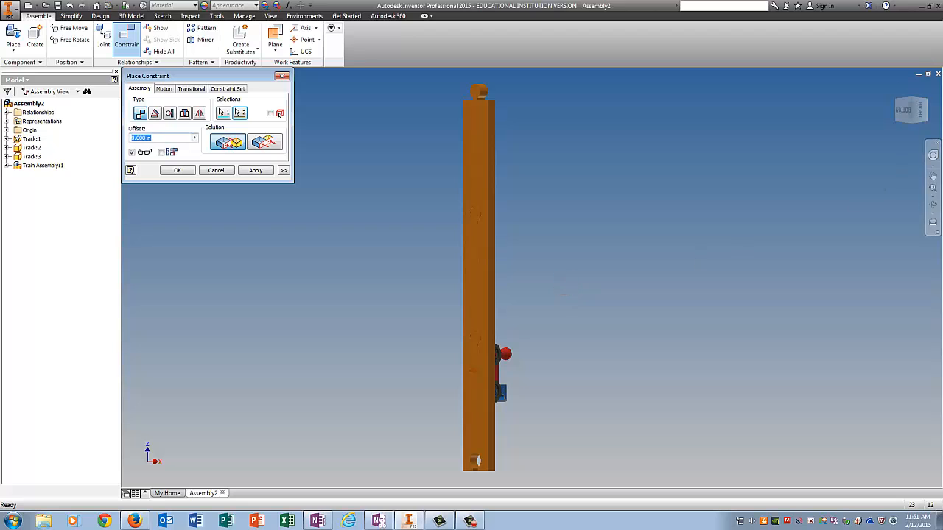
Step: Set the mate offset to .5 in, check the wheel height from the front, and apply the constraint
{"action": "left_click", "coordinate": [897, 89]}
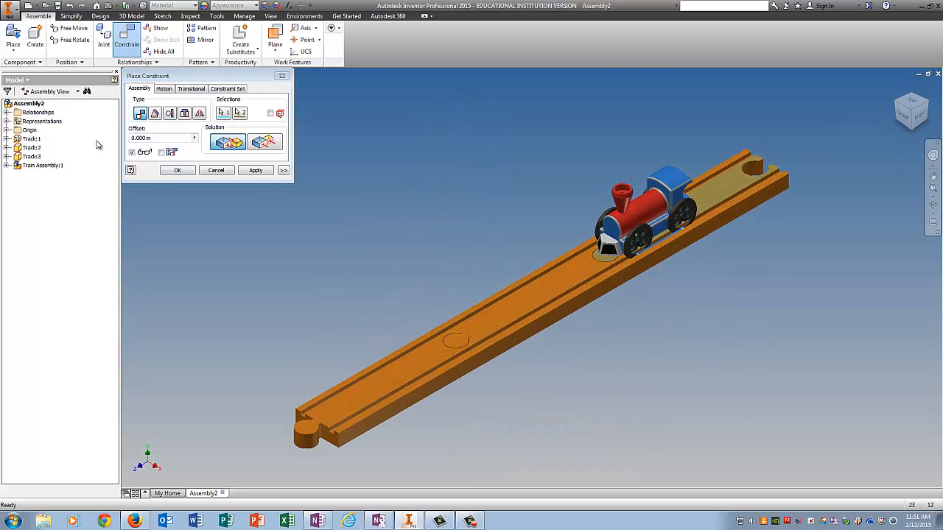
{"action": "left_click", "coordinate": [148, 139]}
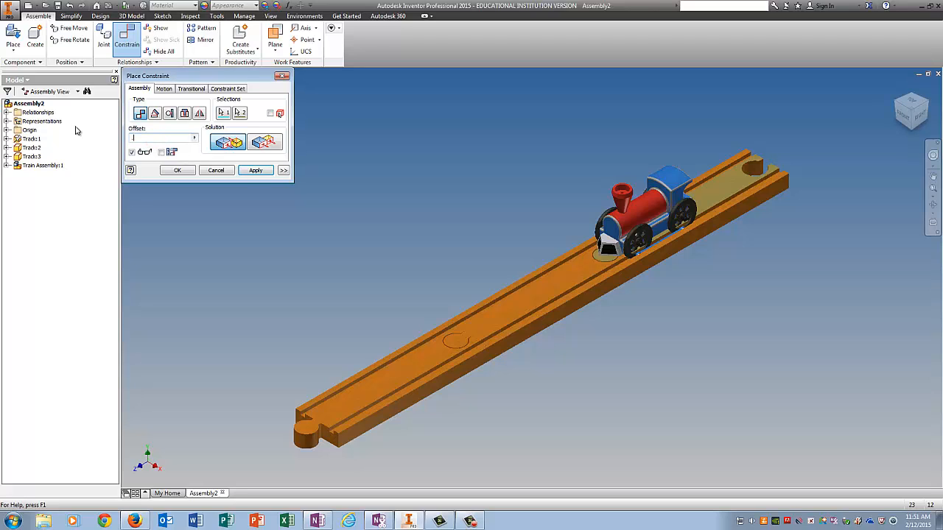
{"action": "type", "text": ".5"}
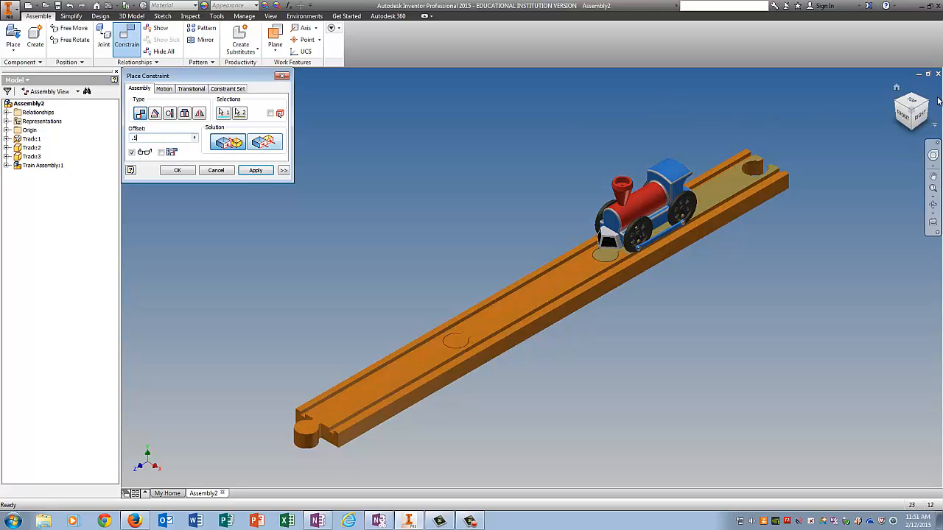
{"action": "left_click", "coordinate": [911, 118]}
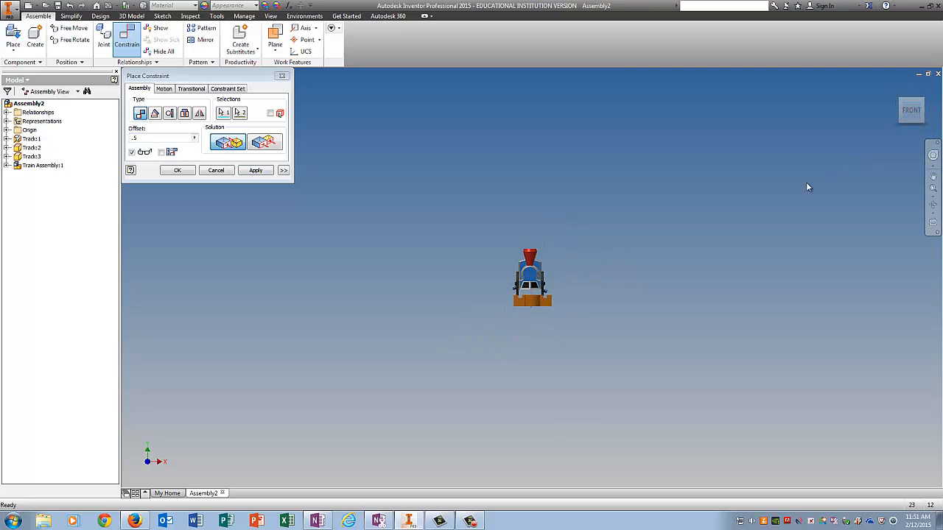
{"action": "scroll", "coordinate": [564, 302], "scroll_direction": "up", "scroll_amount": 5}
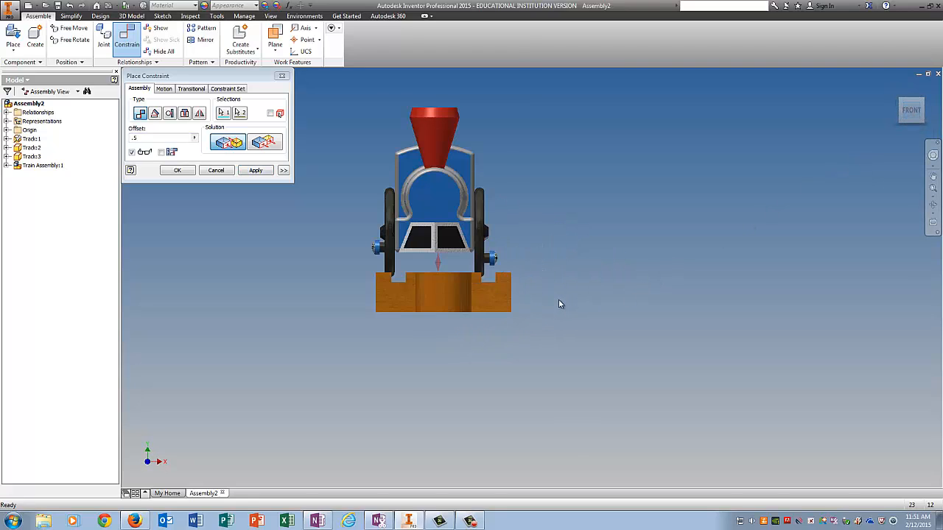
{"action": "left_click", "coordinate": [256, 171]}
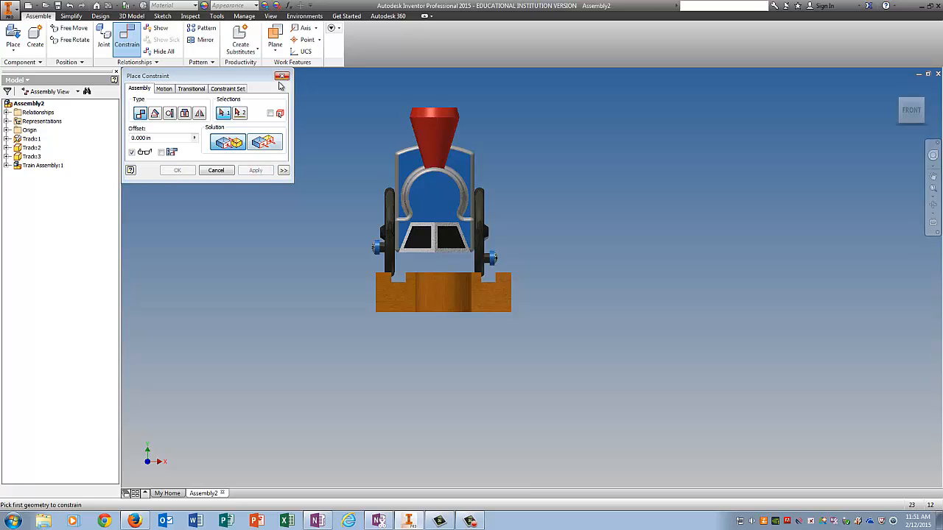
Step: Set up a flush constraint between the rear track's long side face and the train body's side face, with a .7 in offset
{"action": "left_click", "coordinate": [265, 143]}
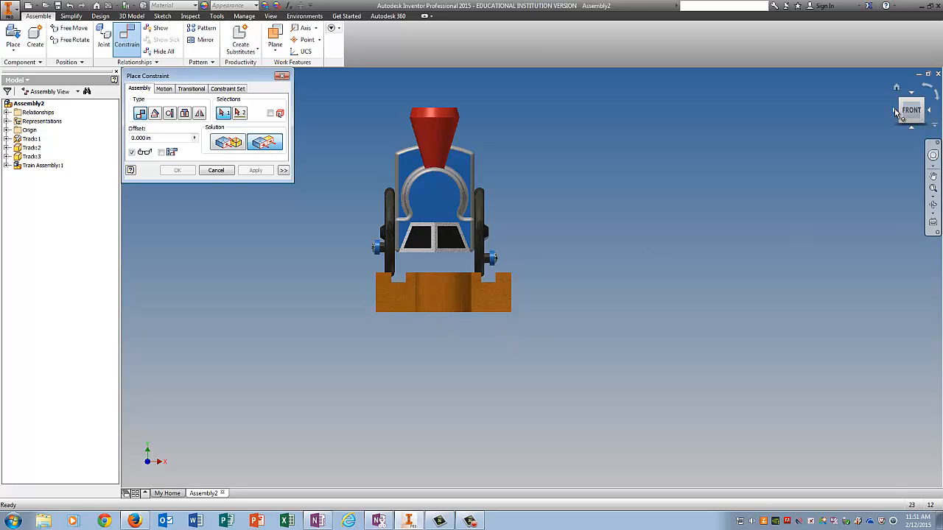
{"action": "left_click", "coordinate": [924, 104]}
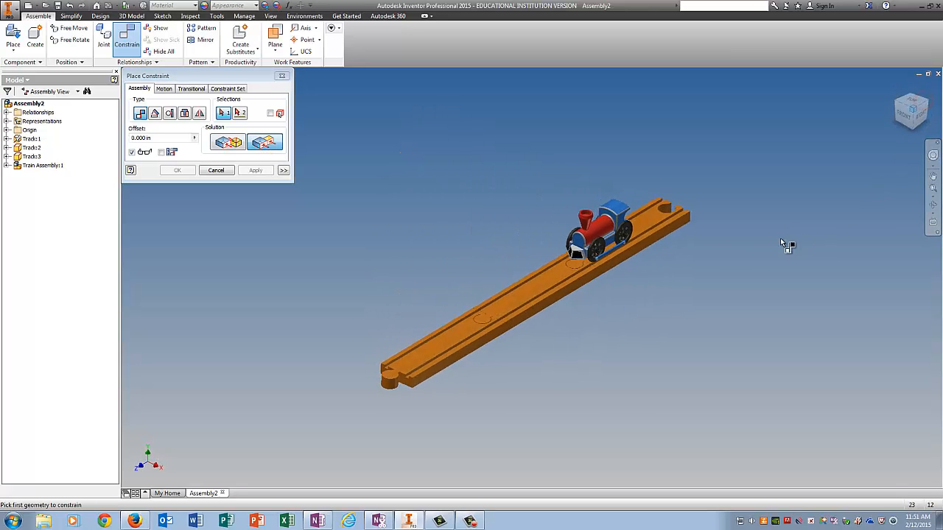
{"action": "left_click", "coordinate": [626, 259]}
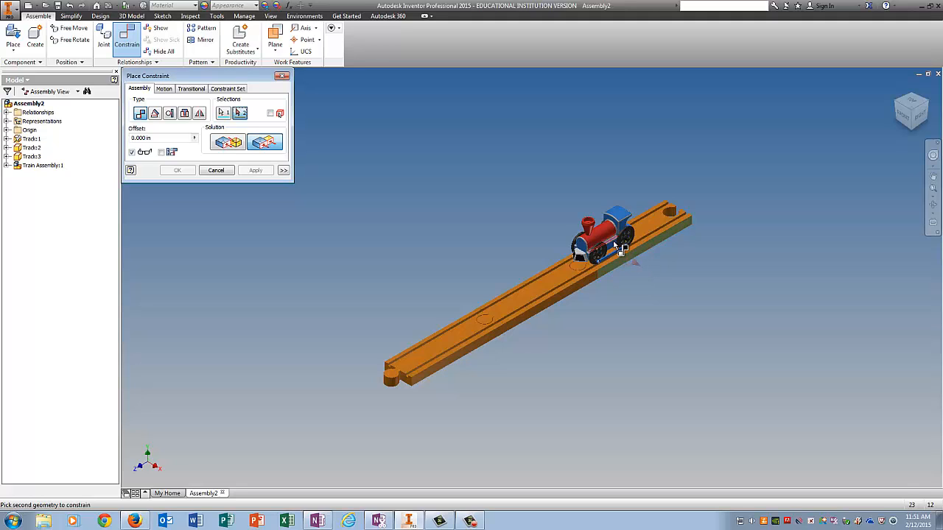
{"action": "scroll", "coordinate": [625, 261], "scroll_direction": "up", "scroll_amount": 5}
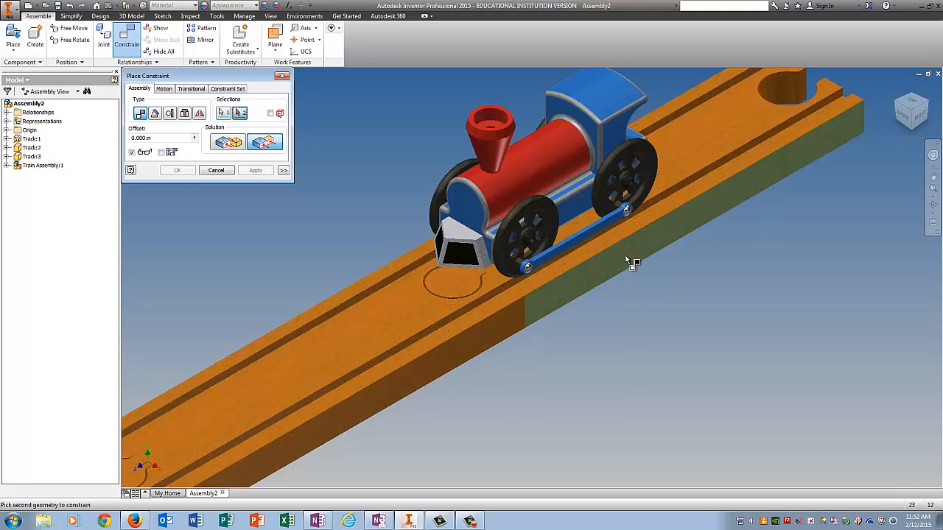
{"action": "left_click", "coordinate": [577, 204]}
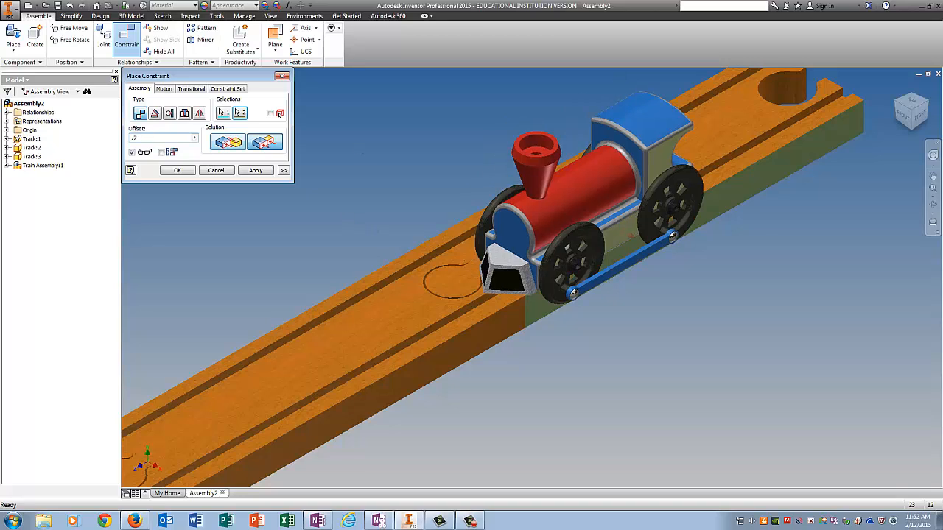
Step: Change the flush offset to -.7 in, check the wheels against the grooves from the front, apply it and finish constraining
{"action": "left_click", "coordinate": [904, 123]}
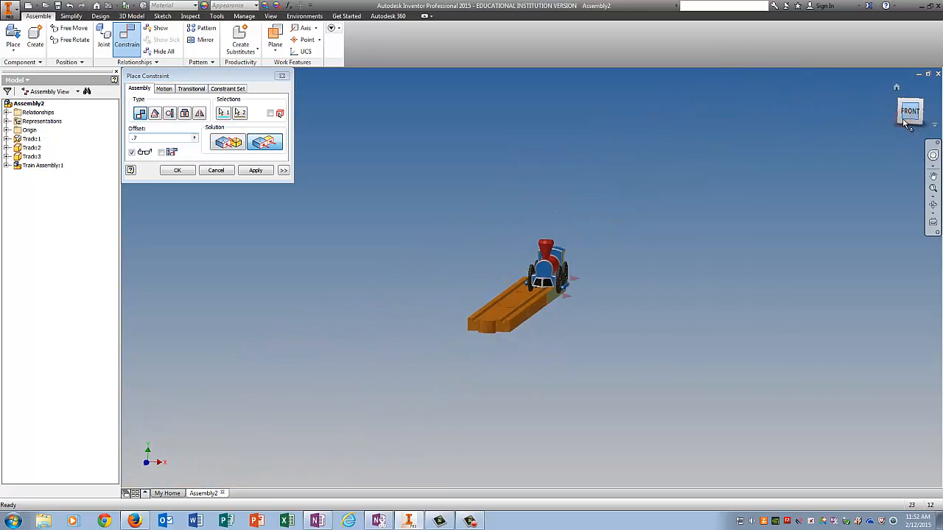
{"action": "left_click", "coordinate": [132, 137]}
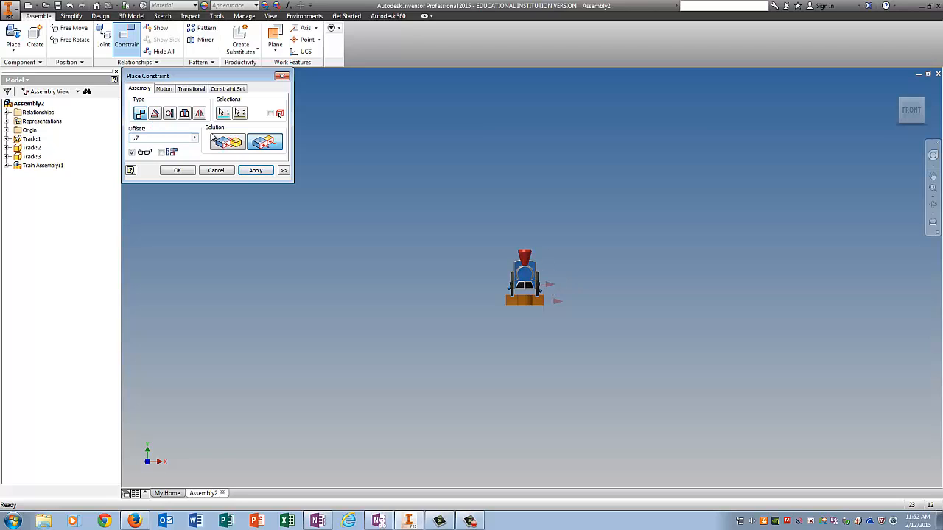
{"action": "scroll", "coordinate": [464, 233], "scroll_direction": "down", "scroll_amount": 4}
{"action": "scroll", "coordinate": [884, 444], "scroll_direction": "up", "scroll_amount": 6}
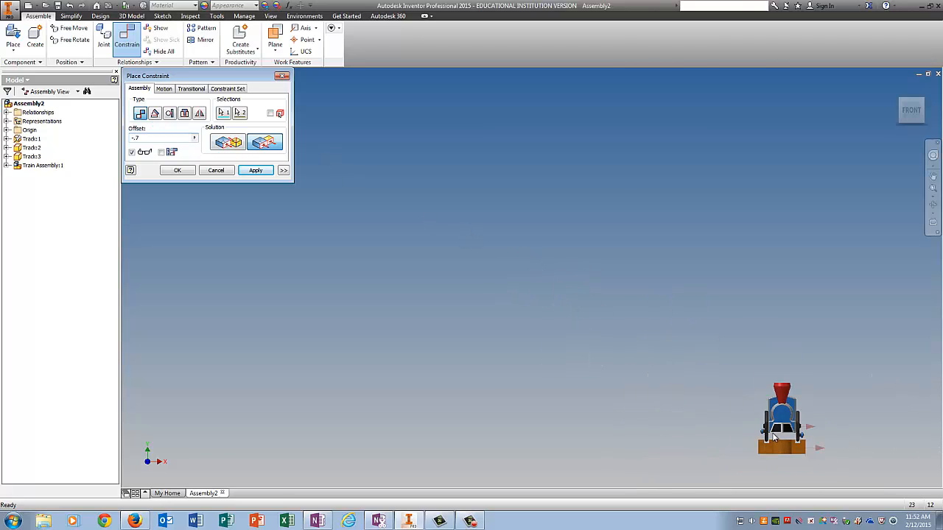
{"action": "scroll", "coordinate": [861, 439], "scroll_direction": "down", "scroll_amount": 6}
{"action": "scroll", "coordinate": [808, 446], "scroll_direction": "down", "scroll_amount": 3}
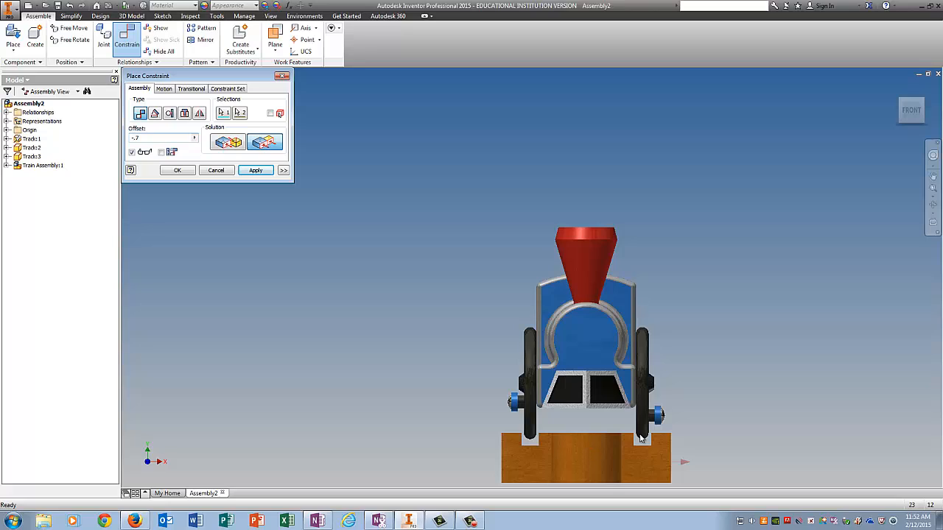
{"action": "left_click", "coordinate": [254, 171]}
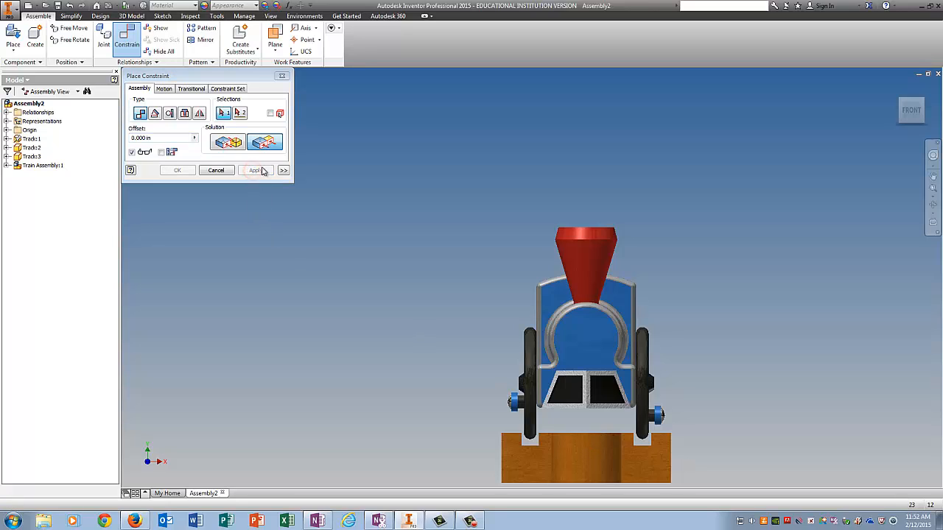
{"action": "left_click", "coordinate": [282, 76]}
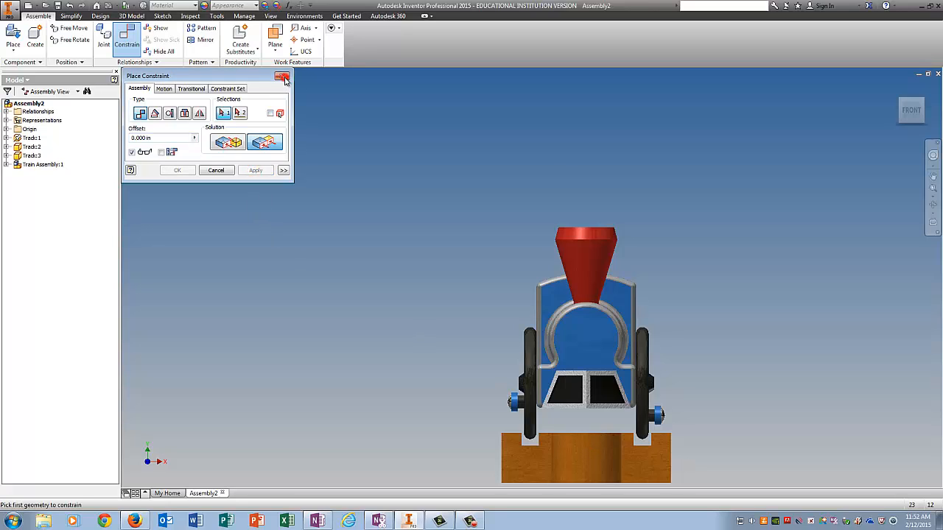
Step: Move the train back and forth along the track to check that it follows the grooves
{"action": "left_click", "coordinate": [922, 100]}
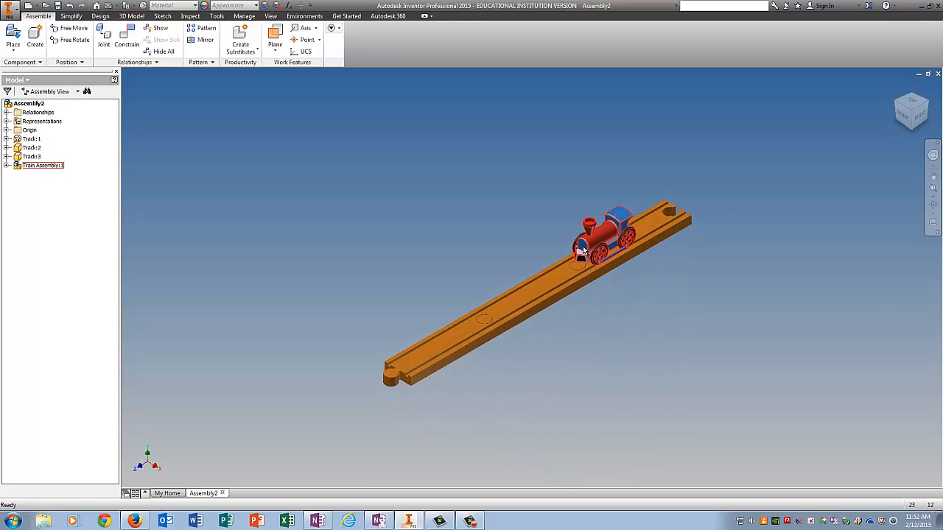
{"action": "left_click_drag", "start_coordinate": [582, 246], "coordinate": [509, 290]}
{"action": "scroll", "coordinate": [541, 309], "scroll_direction": "down", "scroll_amount": 5}
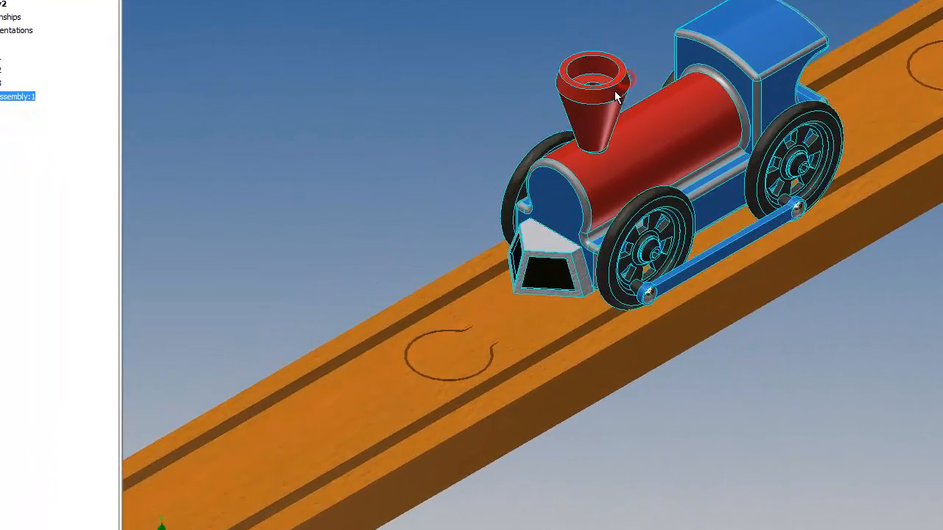
{"action": "left_click_drag", "start_coordinate": [464, 163], "coordinate": [531, 131]}
{"action": "left_click_drag", "start_coordinate": [736, 45], "coordinate": [660, 87]}
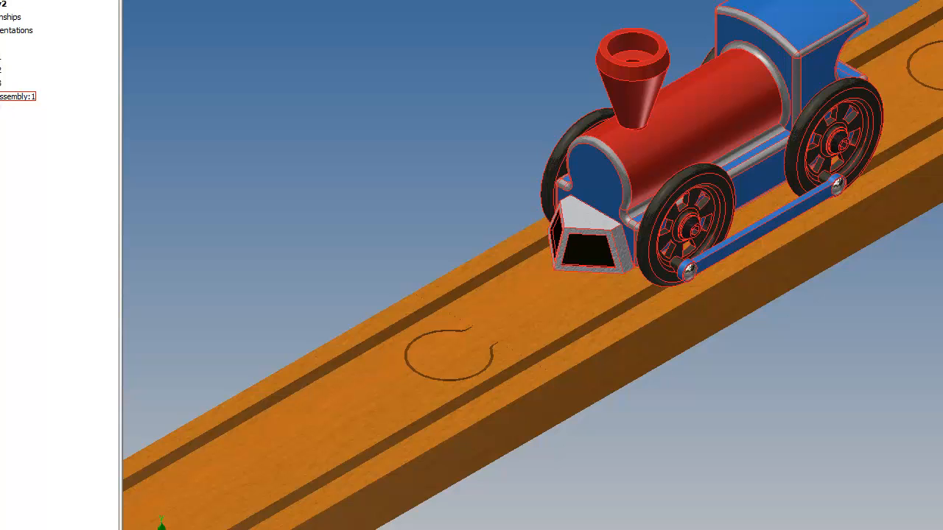
Step: Make the train subassembly flexible and move its wheel and connecting rod to test their motion
{"action": "right_click", "coordinate": [18, 96]}
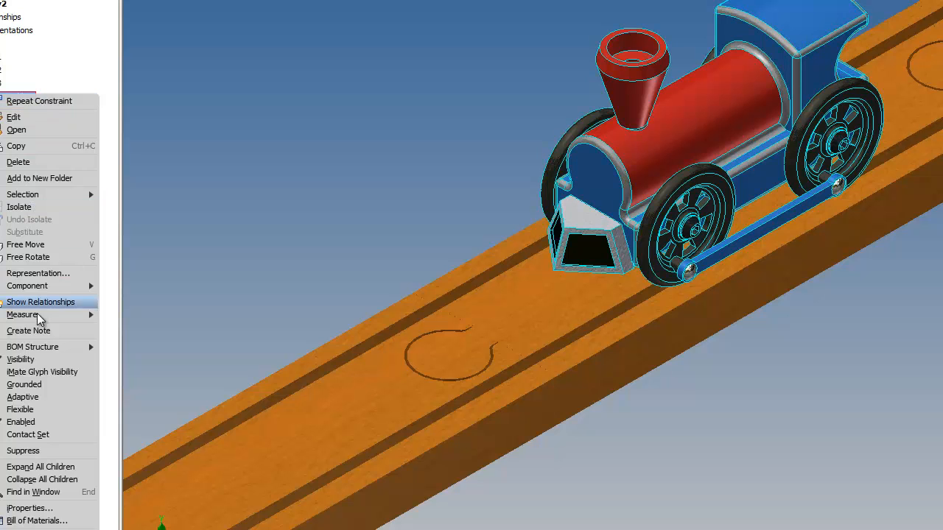
{"action": "left_click", "coordinate": [33, 411]}
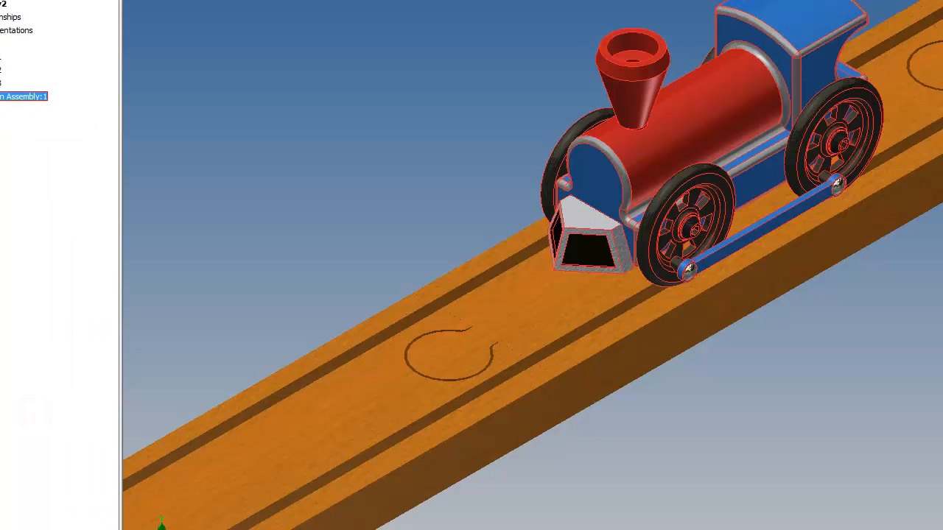
{"action": "left_click_drag", "start_coordinate": [598, 203], "coordinate": [731, 186]}
{"action": "left_click_drag", "start_coordinate": [849, 183], "coordinate": [841, 189]}
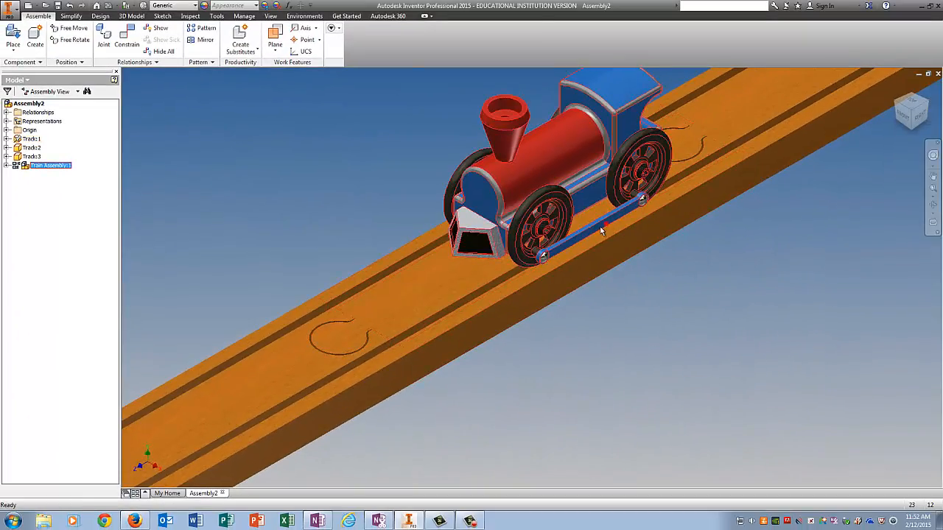
Step: Move the train along the track by its connecting rod to test how the linked wheels turn
{"action": "left_click_drag", "start_coordinate": [601, 231], "coordinate": [695, 149]}
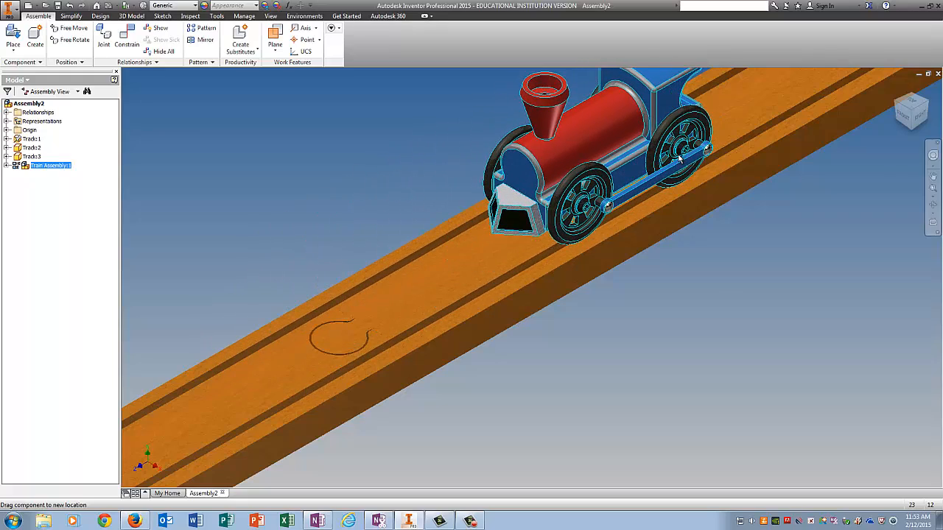
{"action": "left_click", "coordinate": [714, 282]}
{"action": "left_click_drag", "start_coordinate": [644, 202], "coordinate": [657, 178]}
{"action": "left_click_drag", "start_coordinate": [553, 150], "coordinate": [451, 158]}
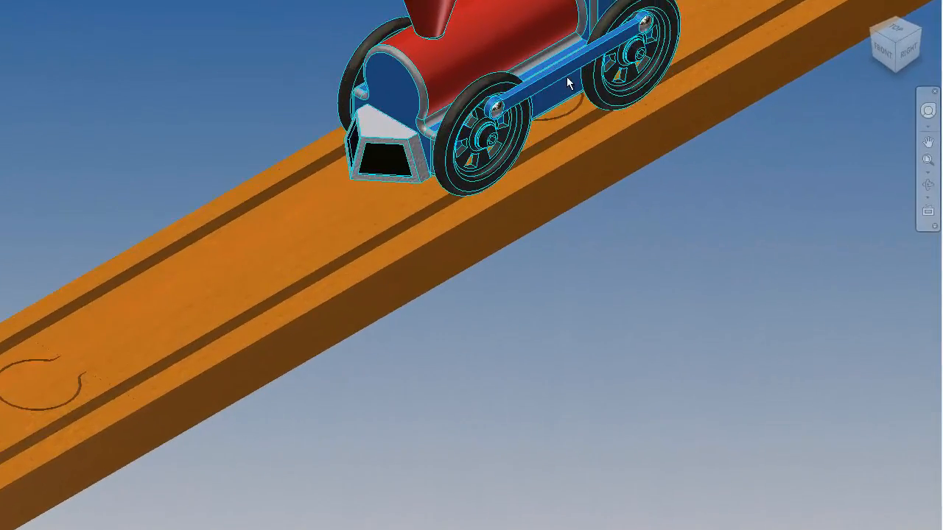
{"action": "left_click", "coordinate": [604, 358]}
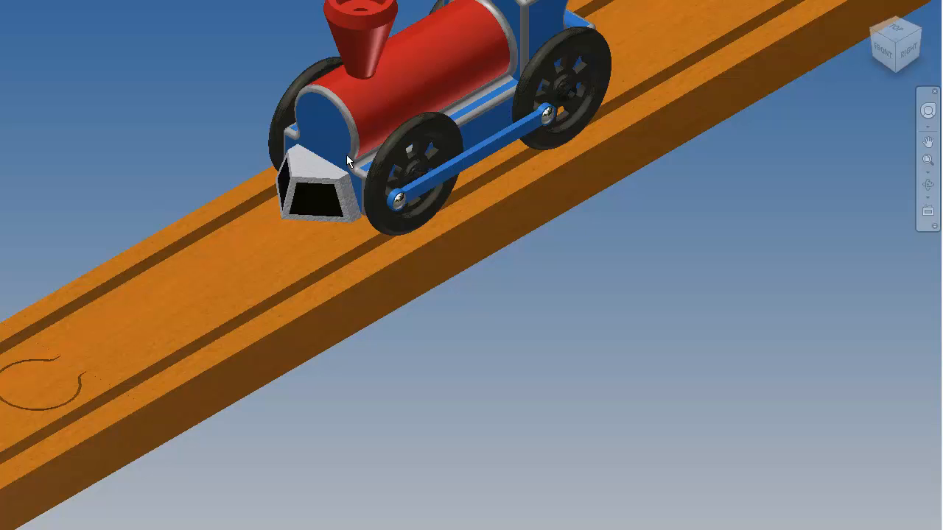
Step: Open the rear wheel inside the train subassembly for in-place editing
{"action": "double_click", "coordinate": [422, 81]}
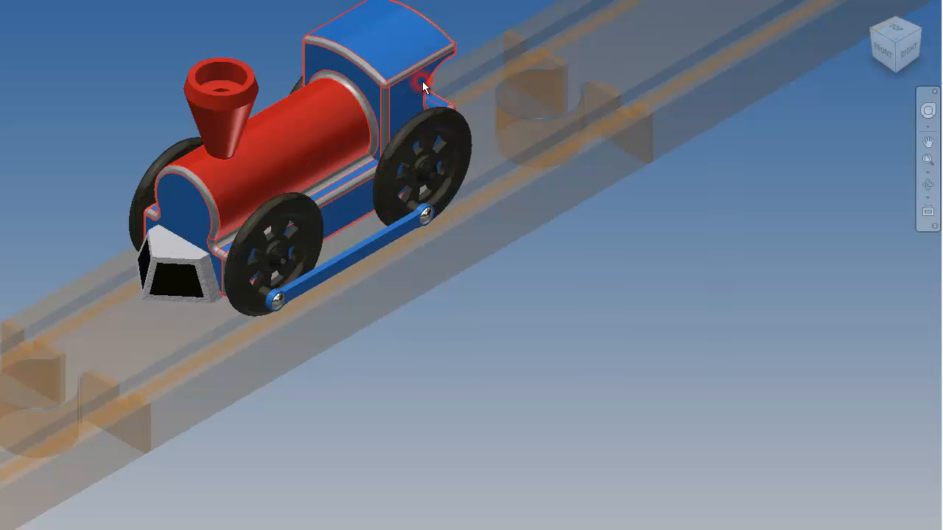
{"action": "double_click", "coordinate": [411, 147]}
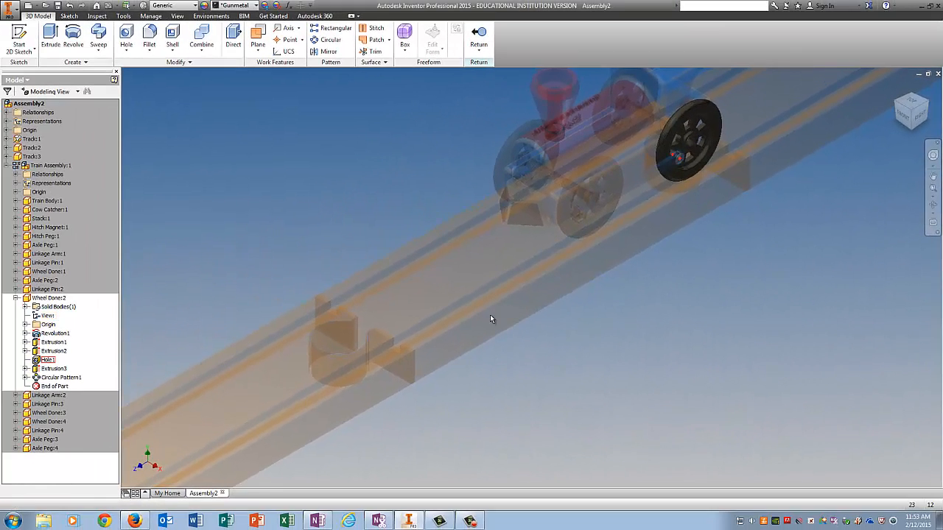
{"action": "scroll", "coordinate": [722, 178], "scroll_direction": "down", "scroll_amount": 3}
{"action": "scroll", "coordinate": [717, 176], "scroll_direction": "up", "scroll_amount": 3}
{"action": "scroll", "coordinate": [782, 94], "scroll_direction": "down", "scroll_amount": 3}
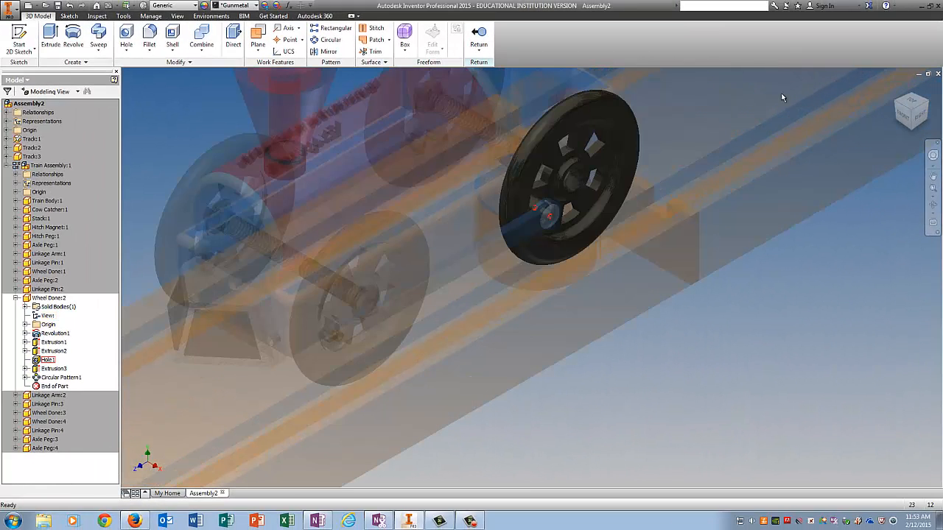
Step: Create work axes through the wheel's centre hole and its off-centre linkage pin hole
{"action": "left_click", "coordinate": [287, 28]}
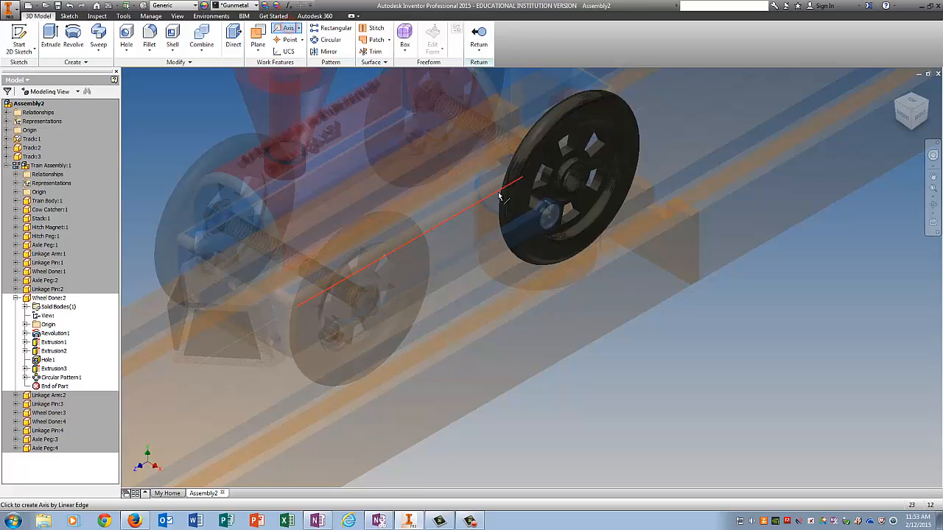
{"action": "left_click", "coordinate": [587, 190]}
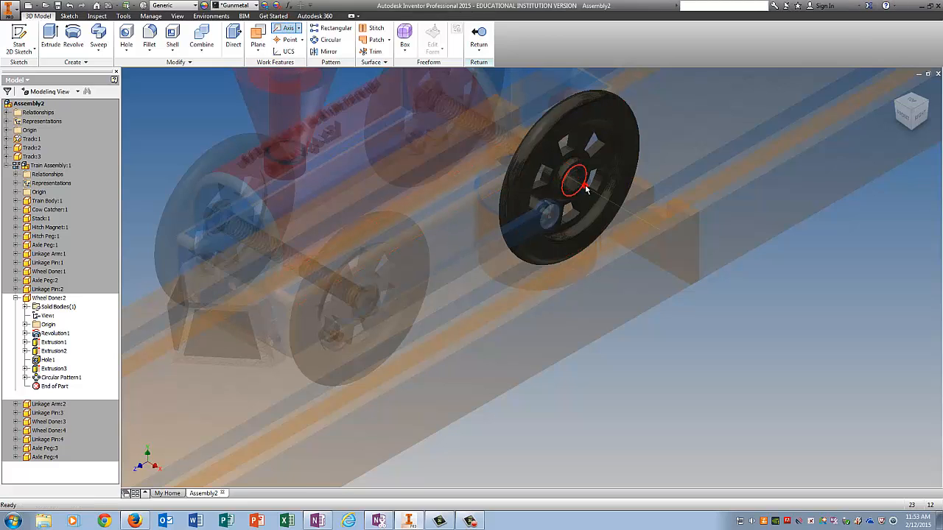
{"action": "left_click", "coordinate": [288, 28]}
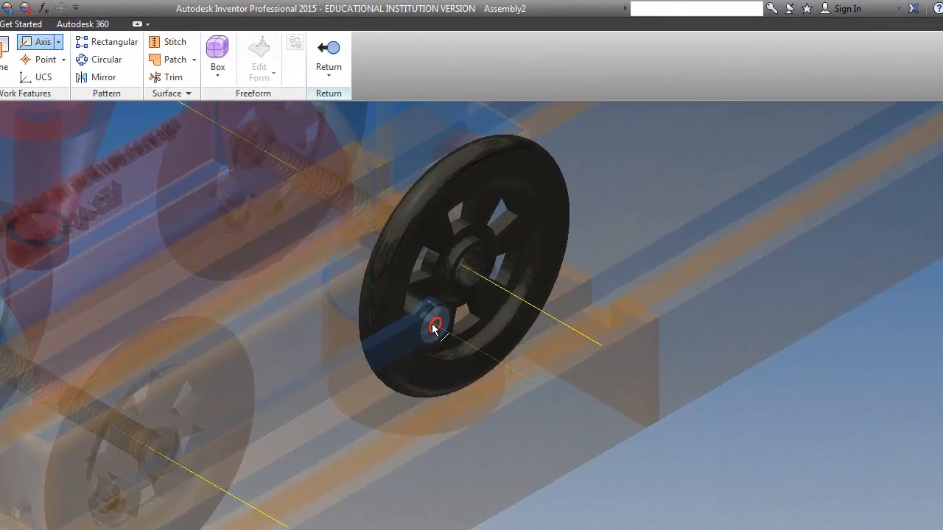
{"action": "left_click", "coordinate": [550, 219]}
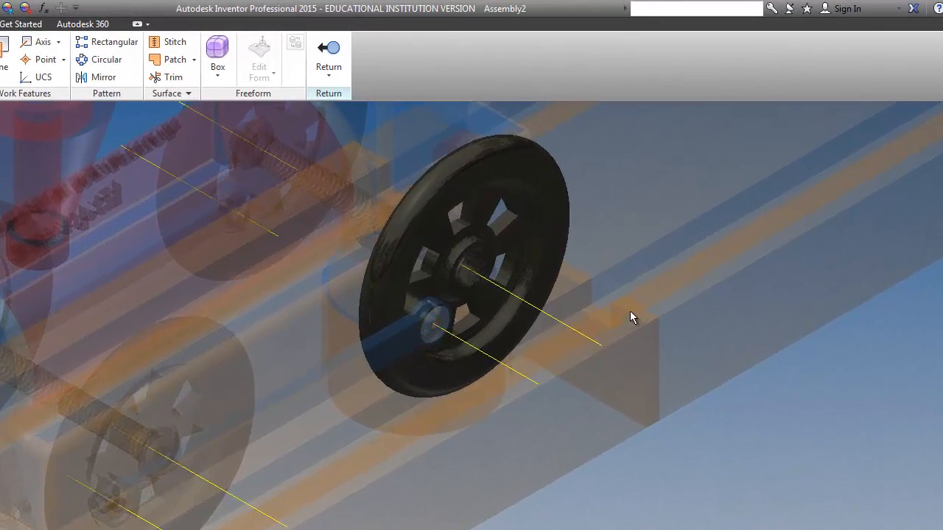
Step: Create a work plane through the wheel's two work axes and return to the train subassembly
{"action": "left_click", "coordinate": [3, 50]}
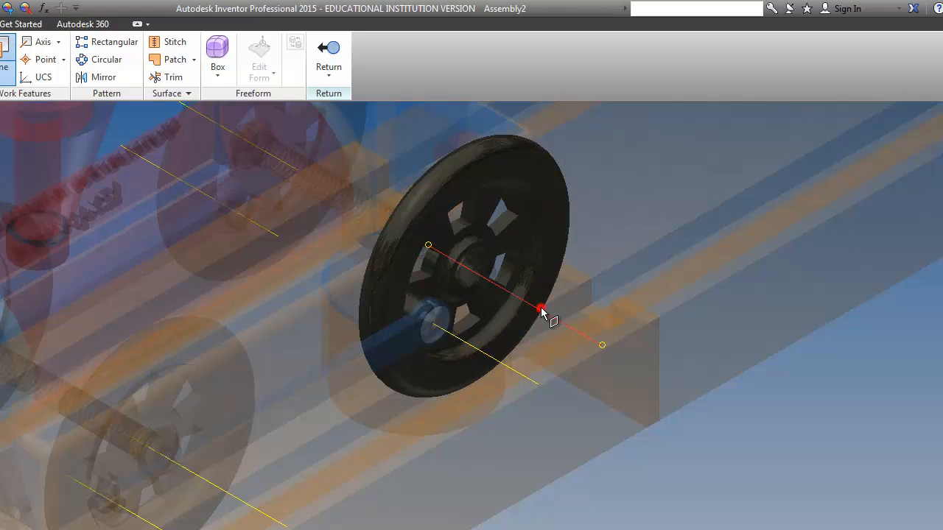
{"action": "left_click", "coordinate": [542, 312]}
{"action": "left_click", "coordinate": [498, 361]}
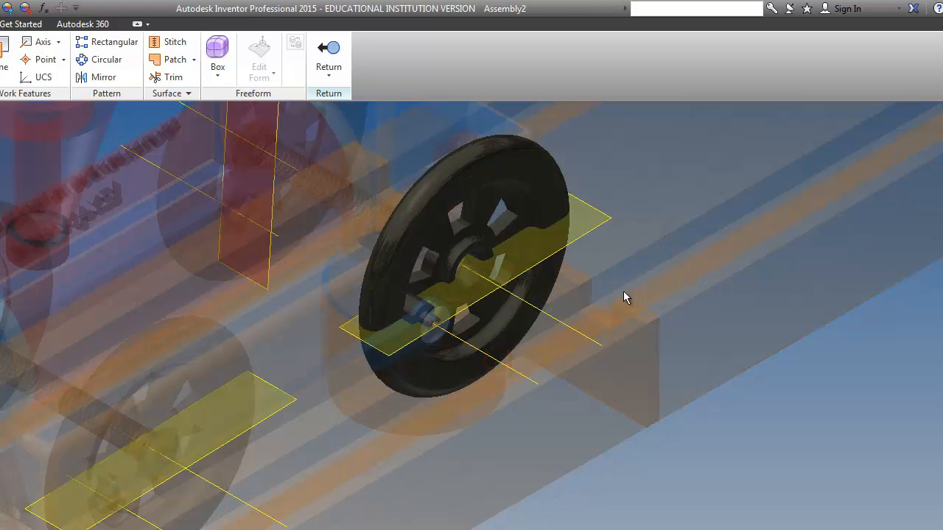
{"action": "left_click", "coordinate": [327, 46]}
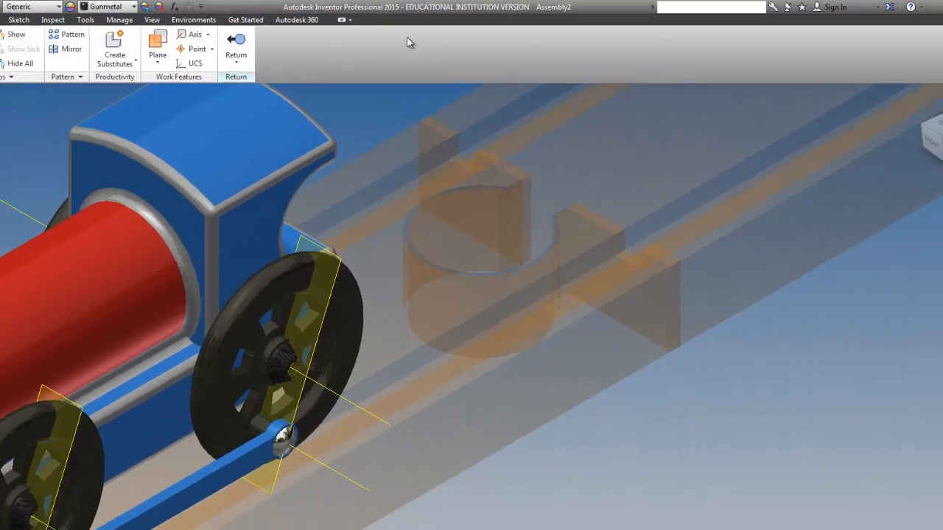
Step: Turn the wheels and connecting rod to check how the wheels' work planes move relative to each other
{"action": "scroll", "coordinate": [498, 252], "scroll_direction": "down", "scroll_amount": 5}
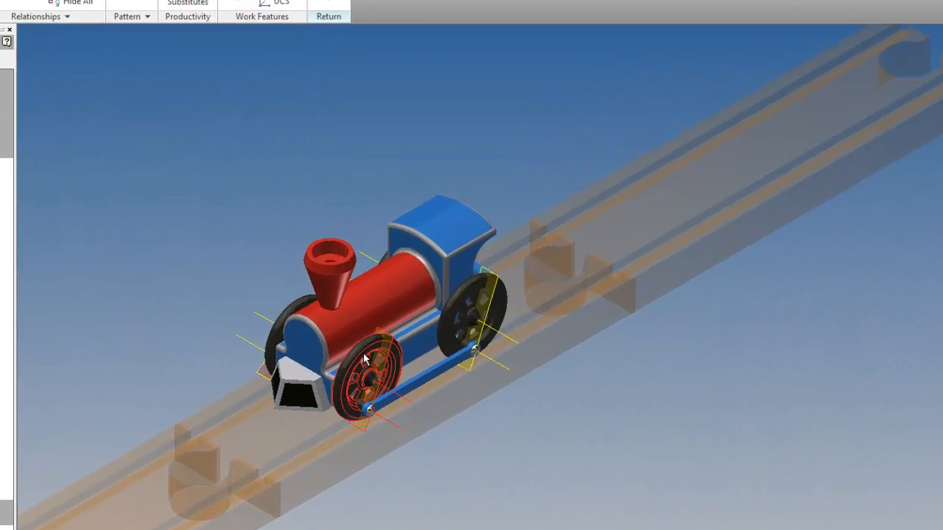
{"action": "left_click_drag", "start_coordinate": [362, 306], "coordinate": [380, 276]}
{"action": "left_click_drag", "start_coordinate": [389, 327], "coordinate": [416, 366]}
{"action": "left_click", "coordinate": [641, 367]}
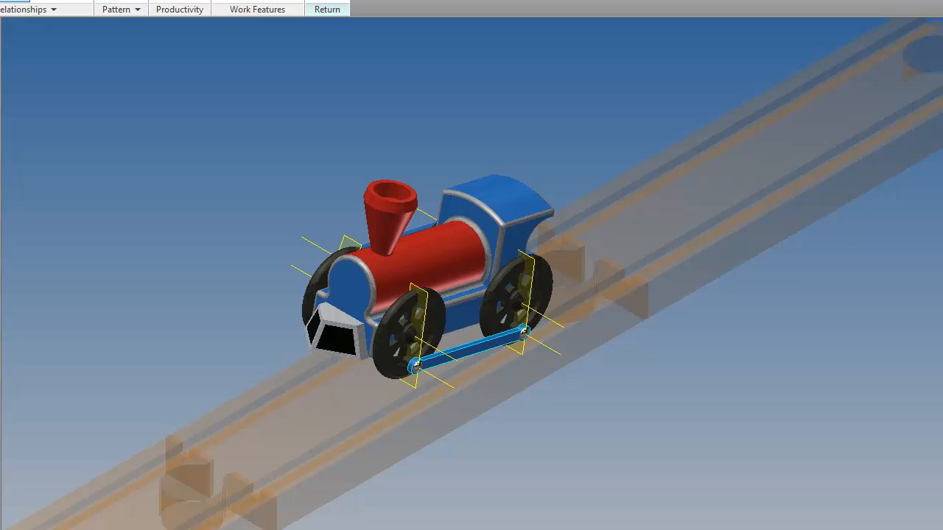
Step: Apply a 0 deg angle constraint between the work planes of the front and rear wheels on this side of the train
{"action": "left_click", "coordinate": [11, 5]}
{"action": "left_click", "coordinate": [55, 87]}
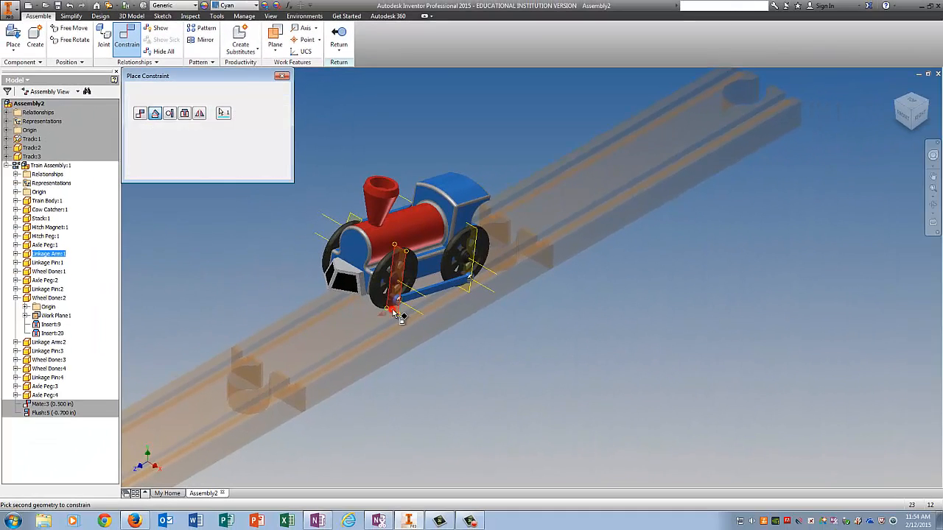
{"action": "left_click", "coordinate": [397, 331]}
{"action": "left_click", "coordinate": [464, 293]}
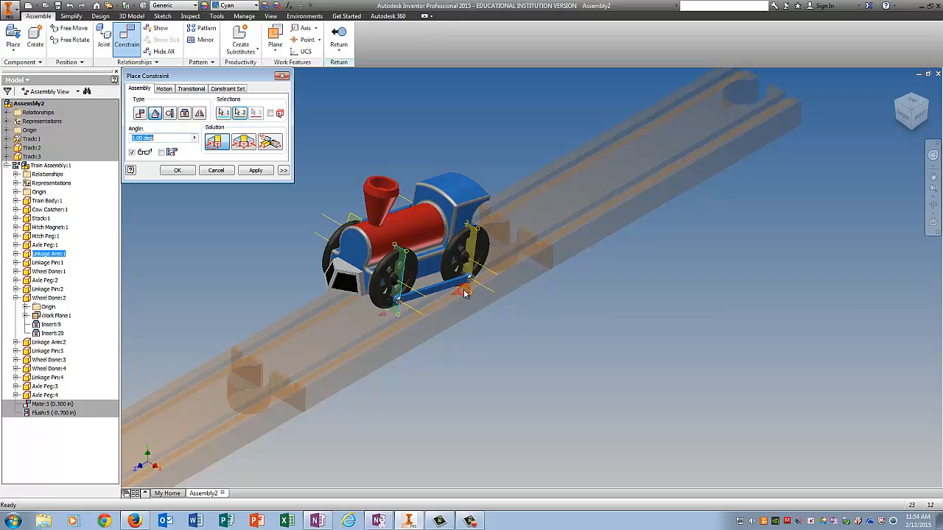
{"action": "left_click", "coordinate": [256, 171]}
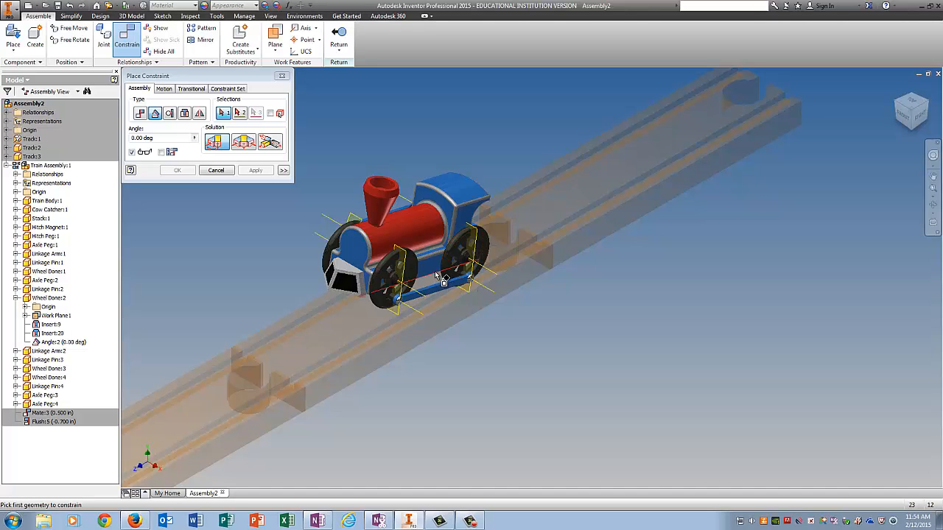
Step: Apply a 0 deg angle constraint between the two wheel work planes on the train's opposite side and return to the main assembly
{"action": "left_click", "coordinate": [896, 101]}
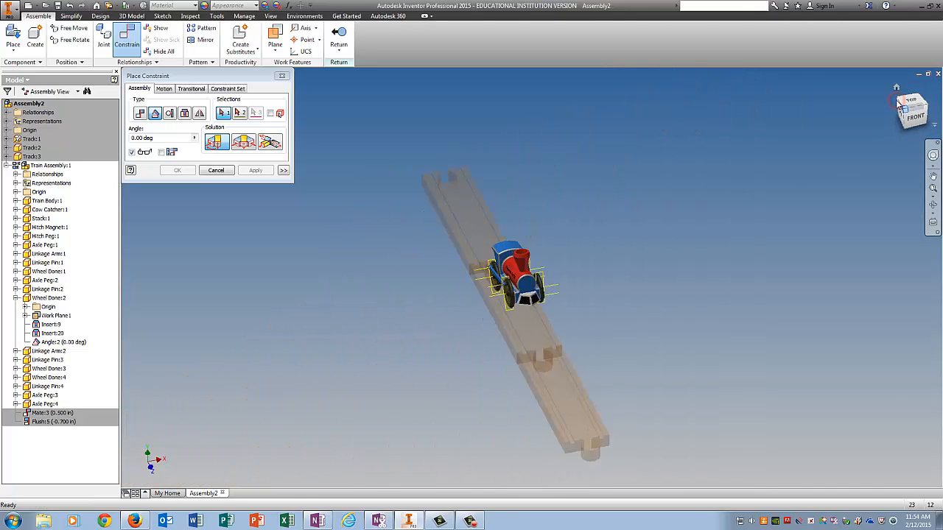
{"action": "scroll", "coordinate": [514, 291], "scroll_direction": "up", "scroll_amount": 8}
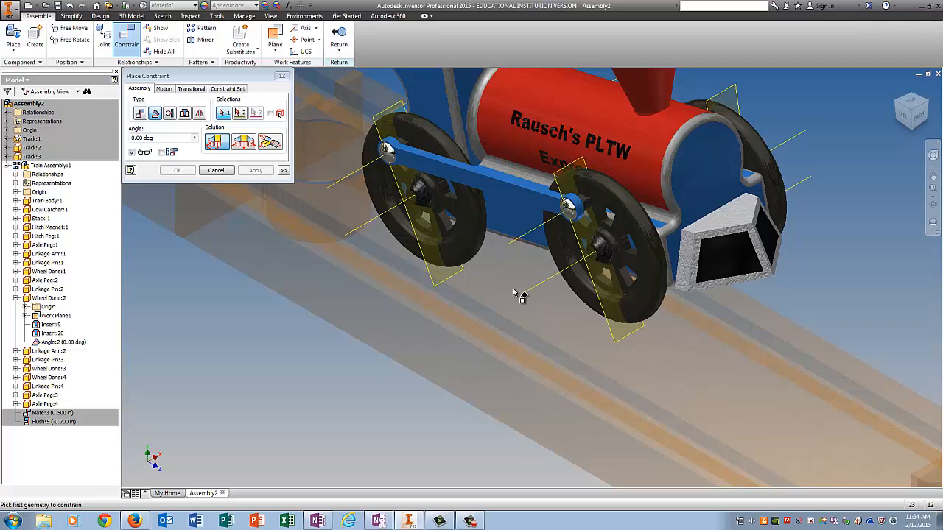
{"action": "scroll", "coordinate": [514, 292], "scroll_direction": "down", "scroll_amount": 4}
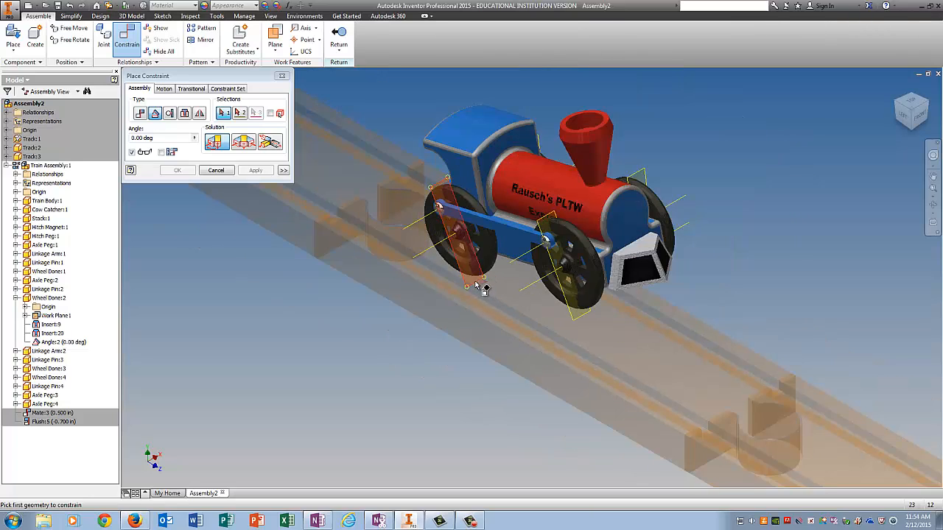
{"action": "left_click", "coordinate": [476, 283]}
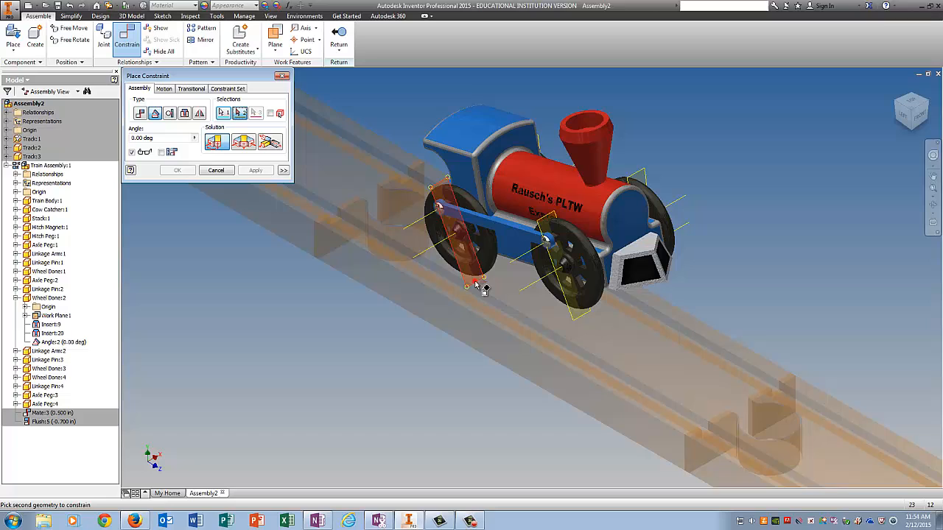
{"action": "left_click", "coordinate": [578, 320]}
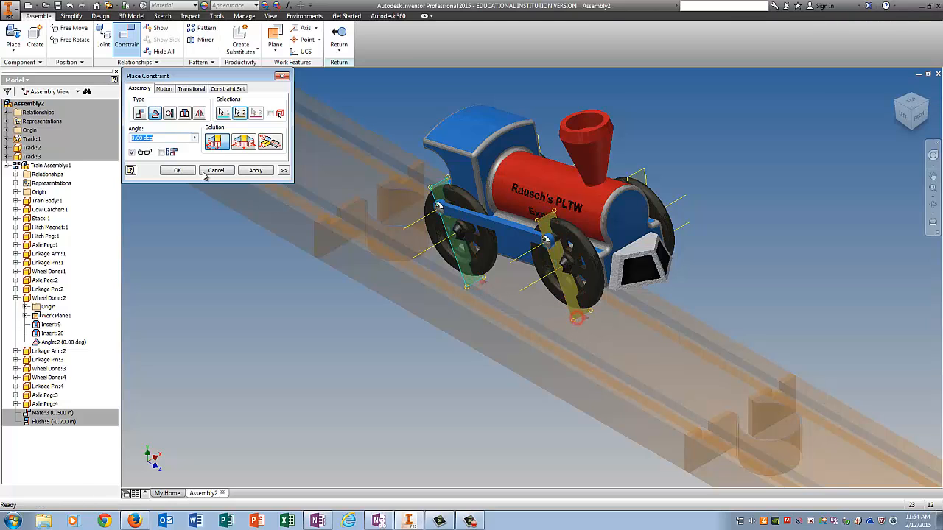
{"action": "left_click", "coordinate": [254, 171]}
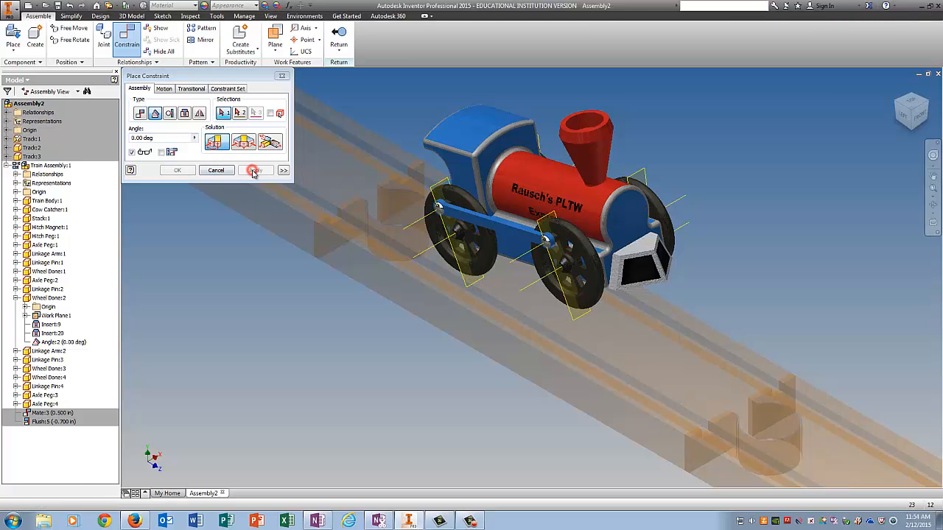
{"action": "left_click", "coordinate": [281, 78]}
{"action": "left_click", "coordinate": [335, 35]}
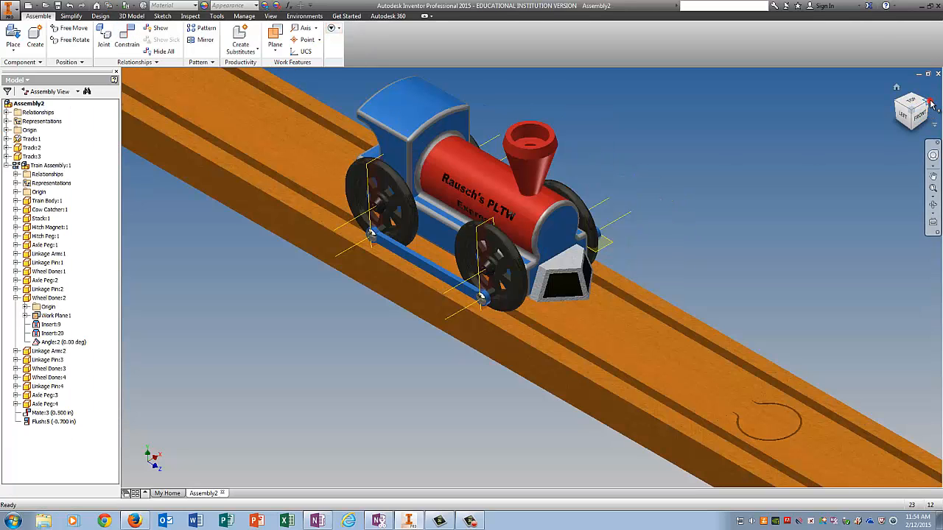
Step: Move the train by its connecting rod and examine the wheel and linkage alignment from both sides
{"action": "left_click", "coordinate": [928, 104]}
{"action": "scroll", "coordinate": [690, 298], "scroll_direction": "down", "scroll_amount": 5}
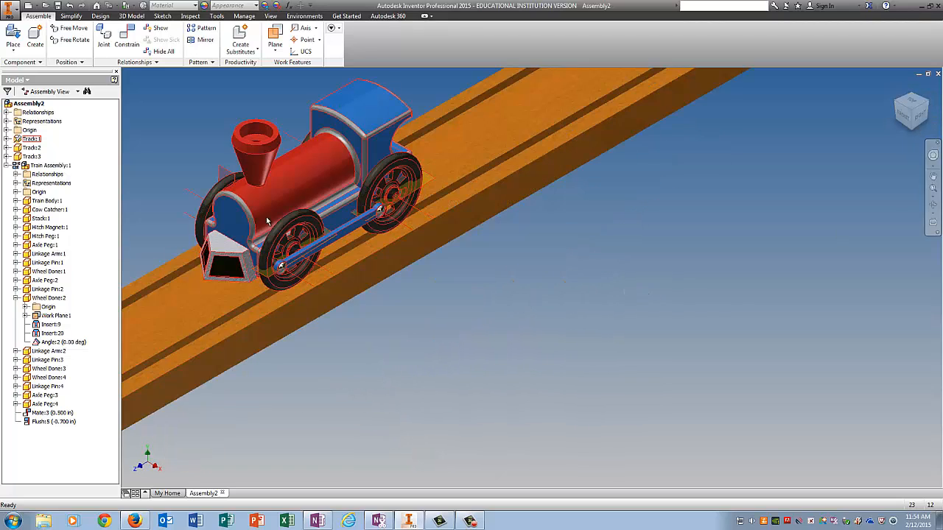
{"action": "left_click_drag", "start_coordinate": [287, 233], "coordinate": [428, 156]}
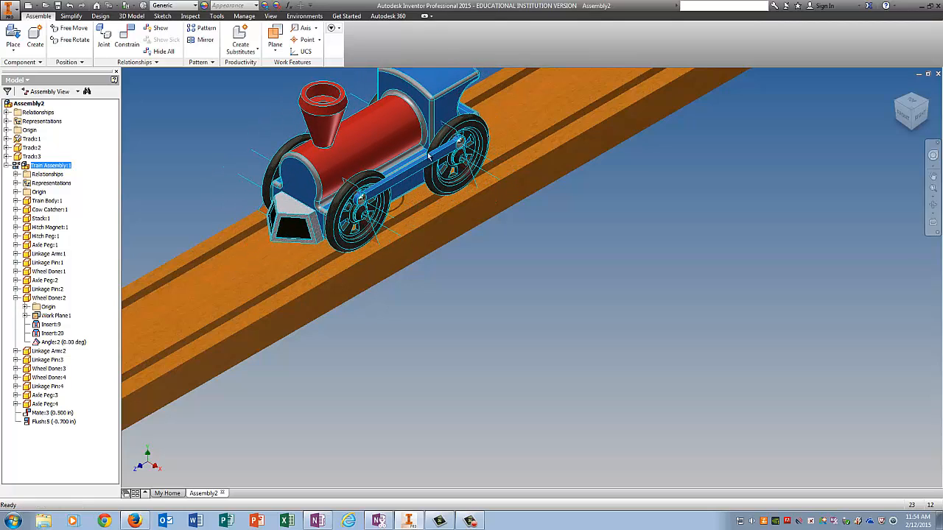
{"action": "left_click", "coordinate": [897, 102]}
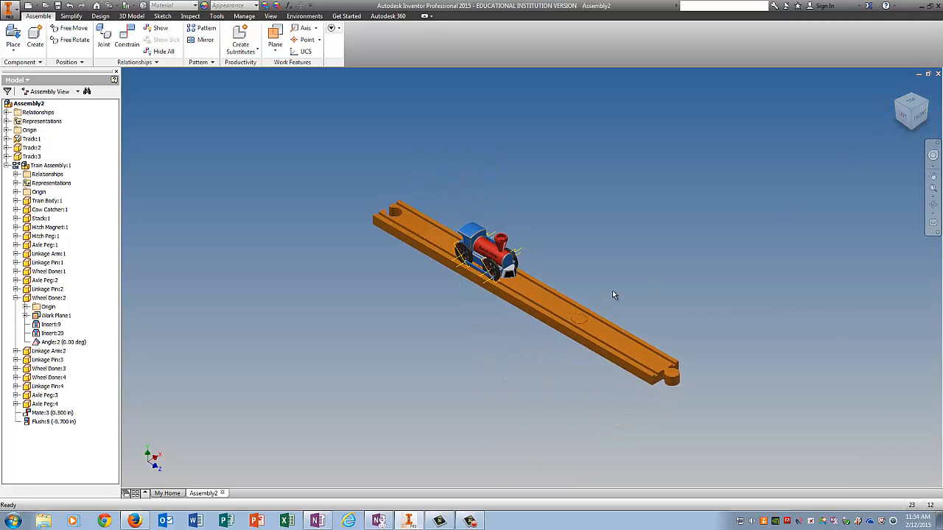
{"action": "scroll", "coordinate": [540, 286], "scroll_direction": "down", "scroll_amount": 5}
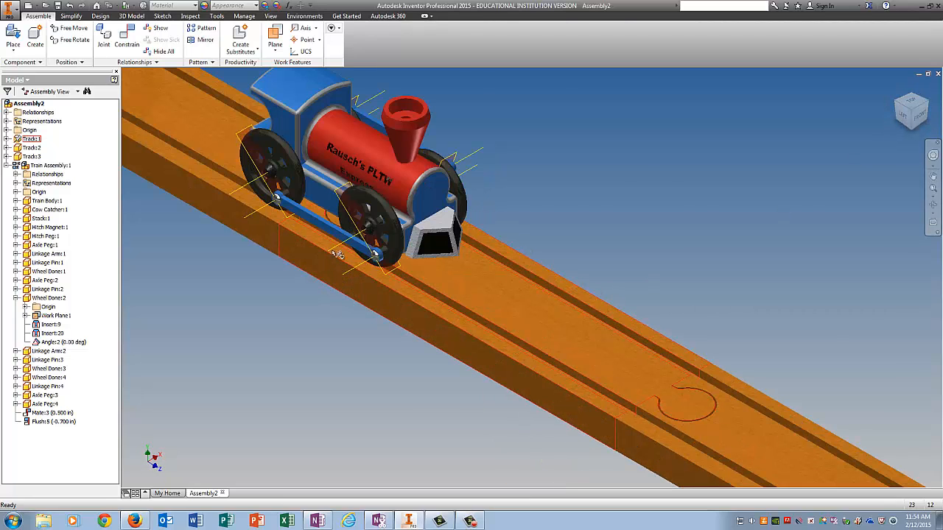
{"action": "left_click", "coordinate": [907, 101]}
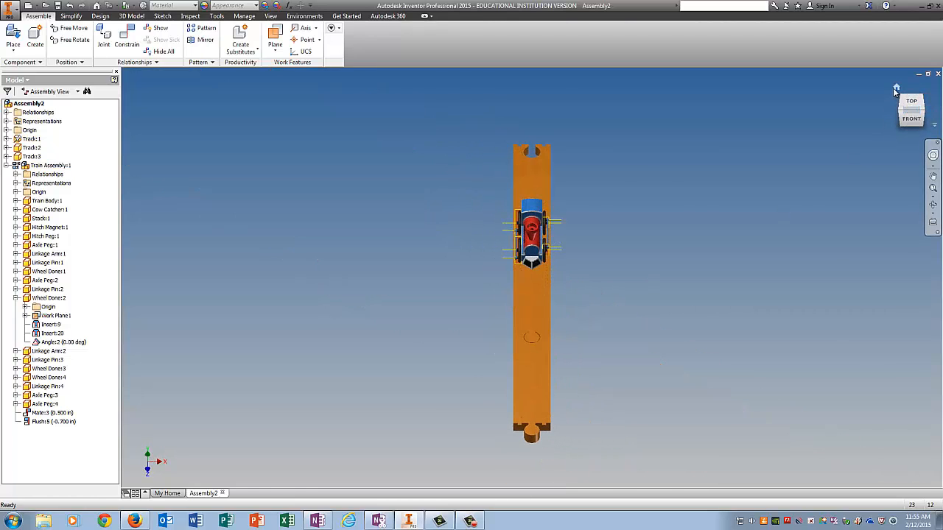
{"action": "left_click", "coordinate": [895, 90]}
{"action": "scroll", "coordinate": [677, 313], "scroll_direction": "down", "scroll_amount": 5}
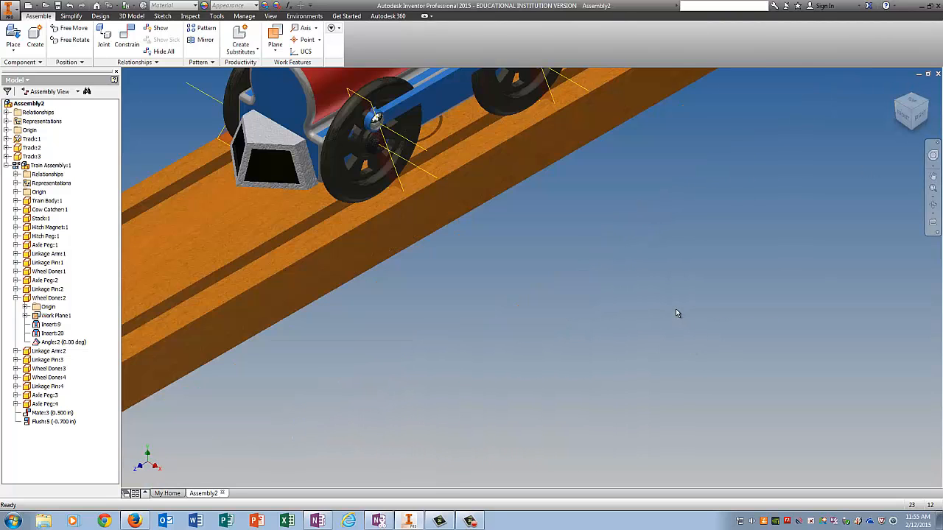
{"action": "scroll", "coordinate": [666, 313], "scroll_direction": "up", "scroll_amount": 3}
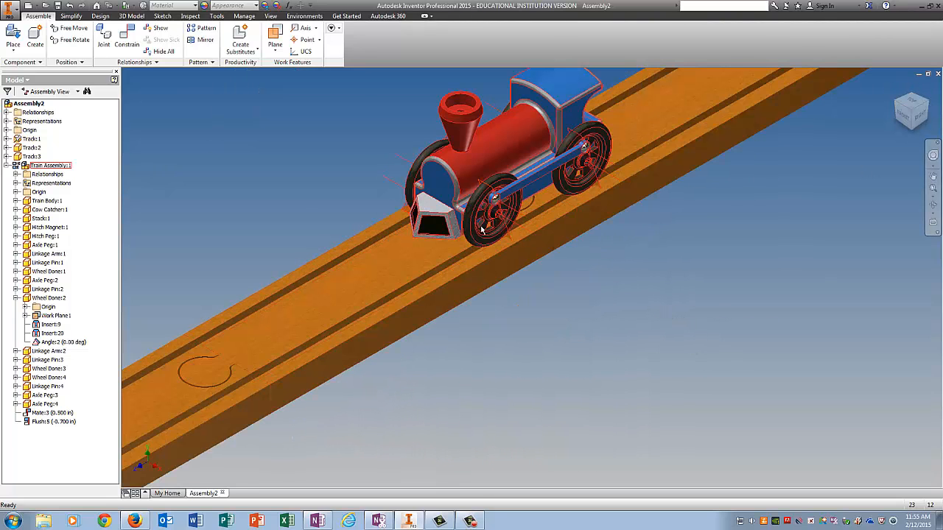
{"action": "scroll", "coordinate": [482, 230], "scroll_direction": "down", "scroll_amount": 3}
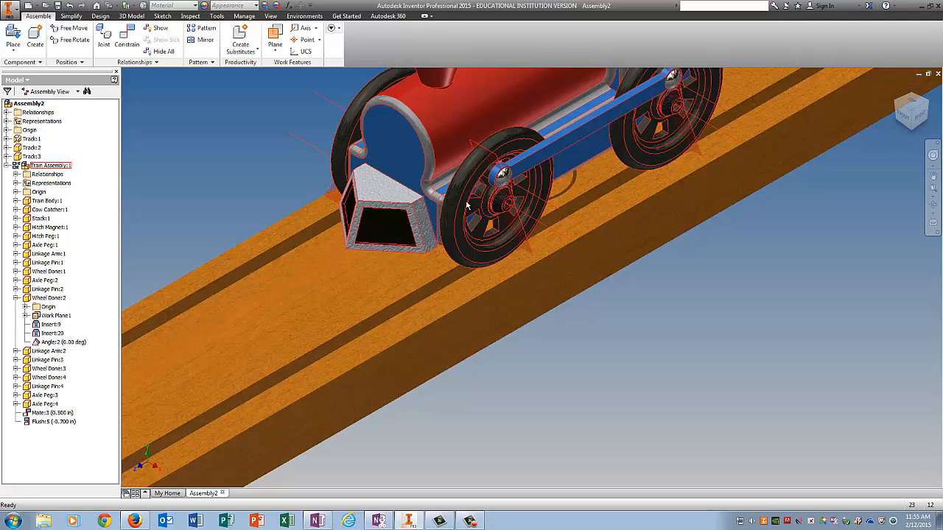
Step: Edit the train assembly in place, hide Work Plane1 of Wheel Done:2 using Modify Design View Representation, and expand that plane's work axes
{"action": "double_click", "coordinate": [466, 206]}
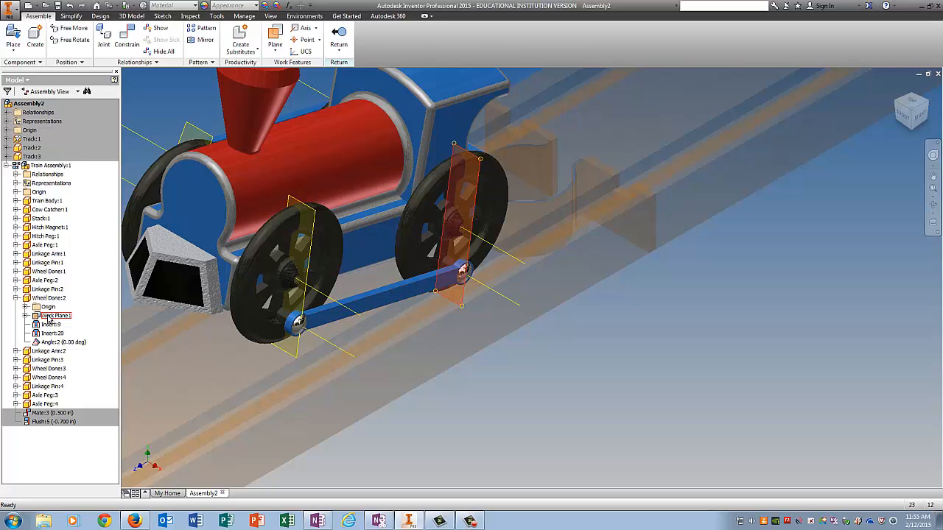
{"action": "right_click", "coordinate": [48, 318]}
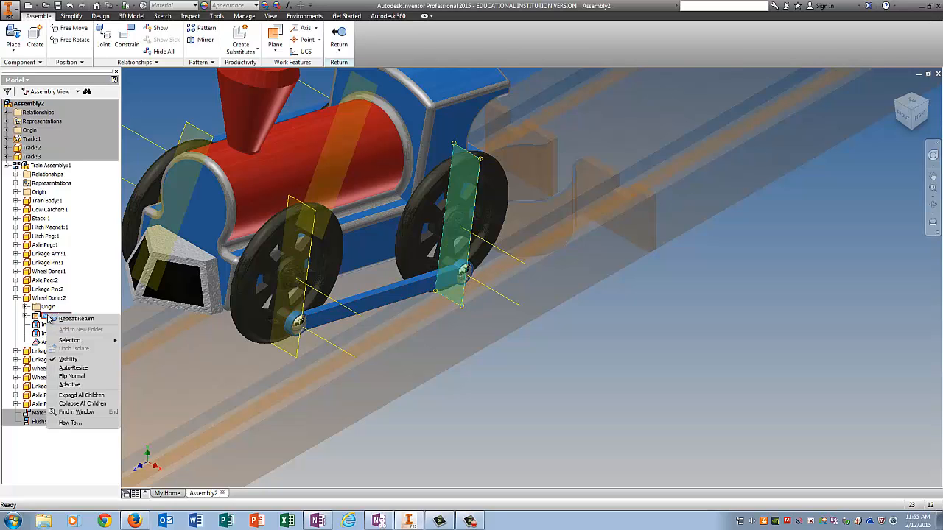
{"action": "left_click", "coordinate": [82, 358]}
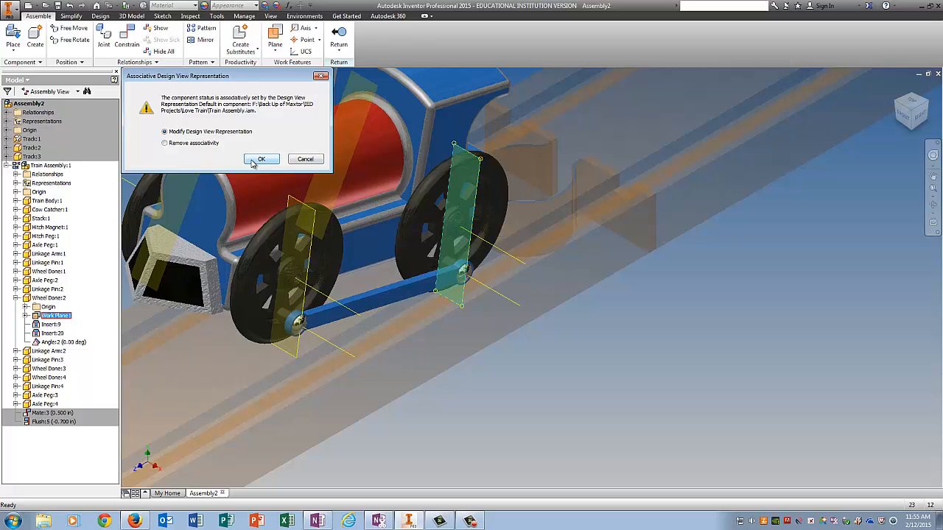
{"action": "left_click", "coordinate": [252, 161]}
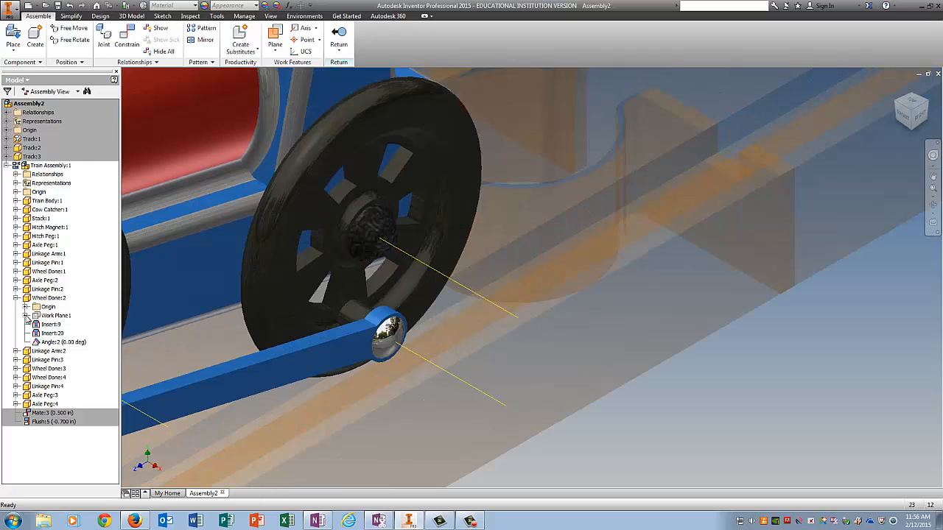
{"action": "left_click", "coordinate": [26, 316]}
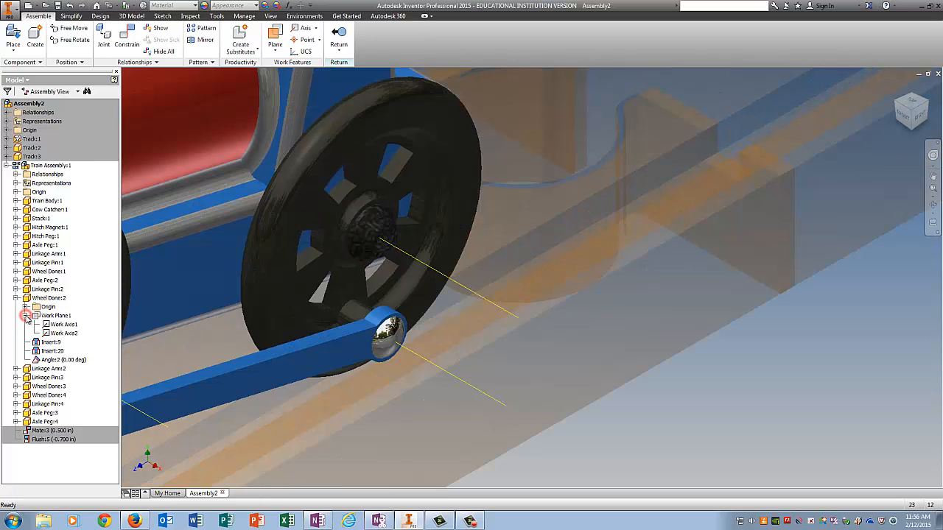
{"action": "right_click", "coordinate": [64, 329]}
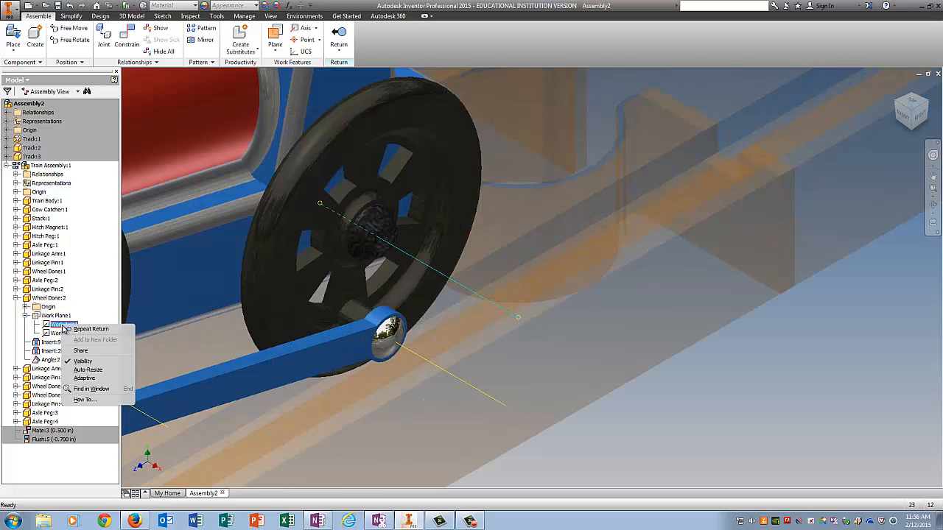
{"action": "left_click", "coordinate": [93, 361]}
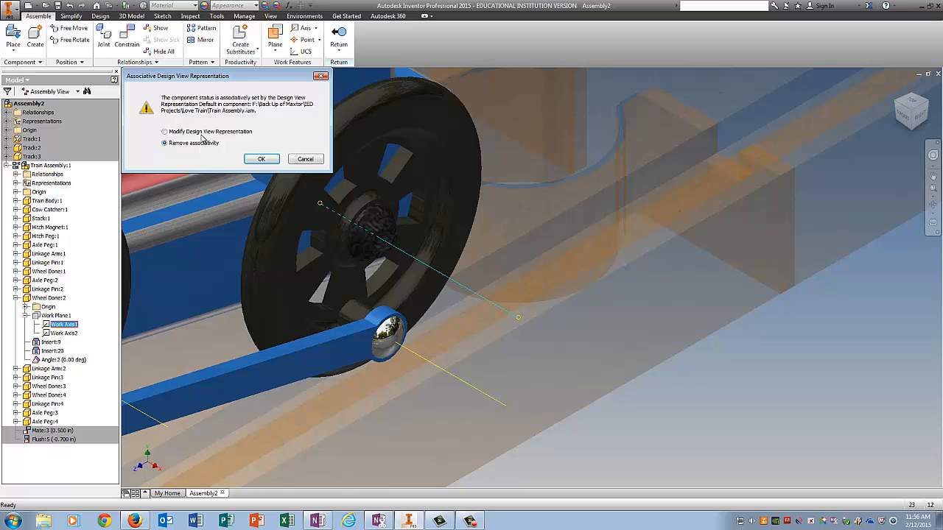
{"action": "left_click", "coordinate": [306, 160]}
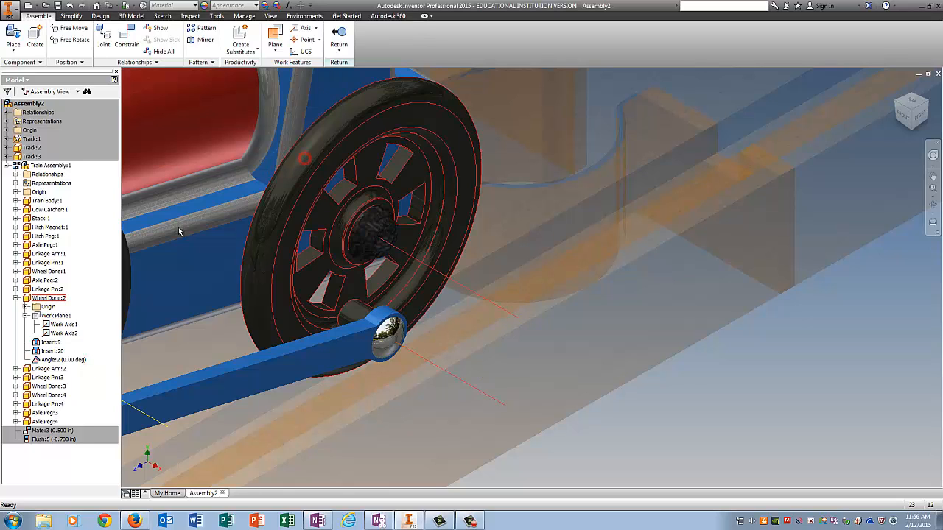
Step: Hide Work Axis1 and Work Axis2 of Wheel Done:2
{"action": "right_click", "coordinate": [59, 328]}
{"action": "left_click", "coordinate": [79, 362]}
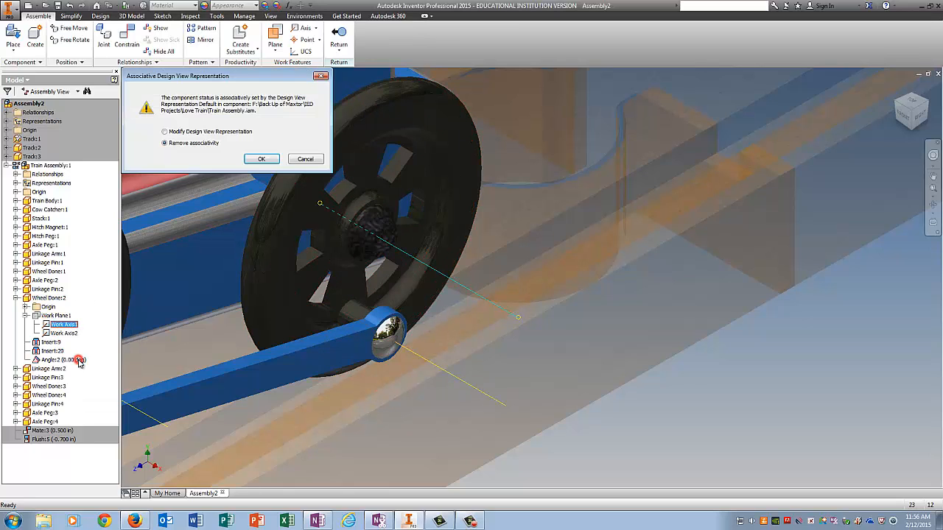
{"action": "left_click", "coordinate": [261, 159]}
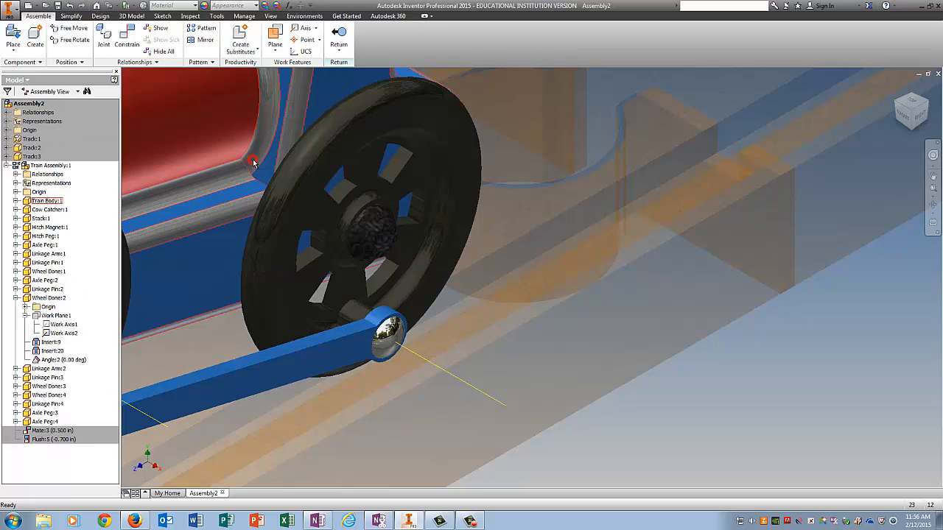
{"action": "right_click", "coordinate": [64, 333]}
{"action": "left_click", "coordinate": [80, 367]}
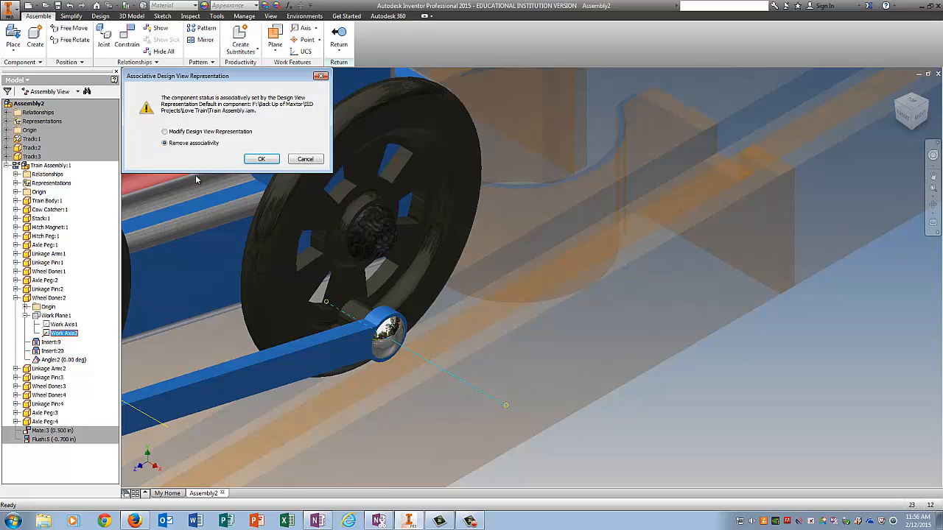
{"action": "left_click", "coordinate": [263, 160]}
Step: Hide Work Plane1 of the front wheel on this side, Wheel Done:1
{"action": "scroll", "coordinate": [155, 257], "scroll_direction": "up", "scroll_amount": 5}
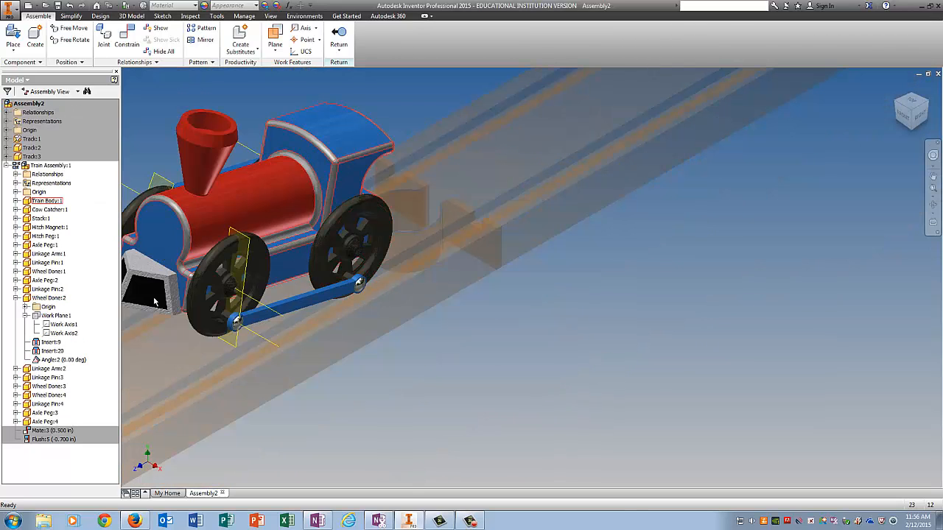
{"action": "left_click", "coordinate": [235, 250]}
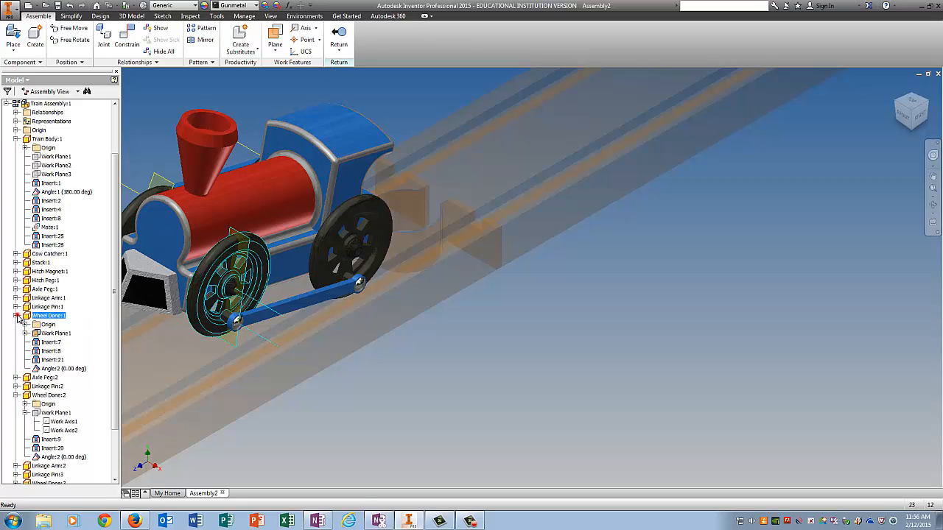
{"action": "left_click", "coordinate": [45, 335]}
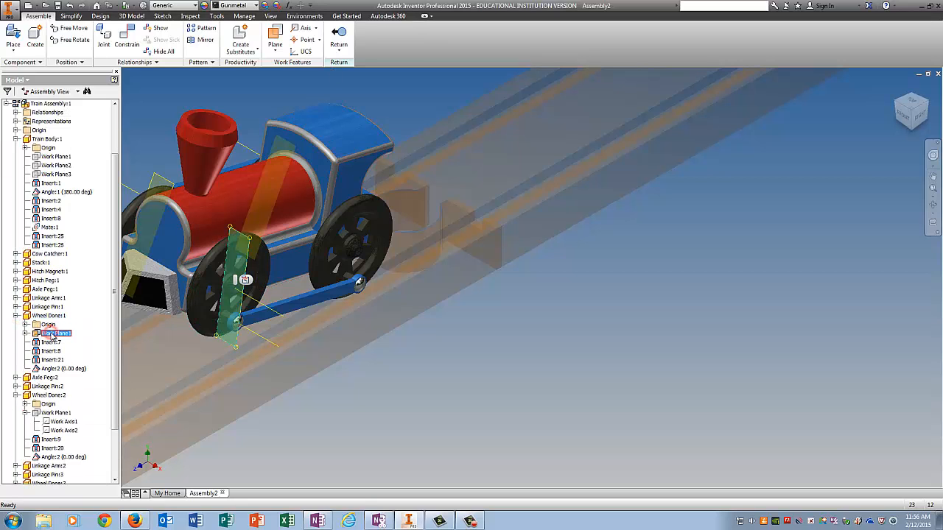
{"action": "right_click", "coordinate": [46, 335]}
{"action": "left_click", "coordinate": [67, 376]}
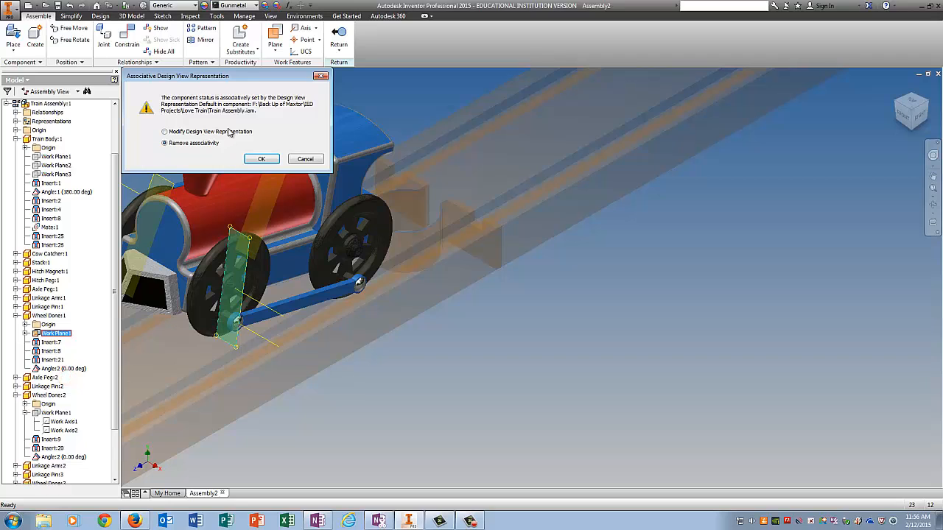
{"action": "left_click", "coordinate": [261, 160]}
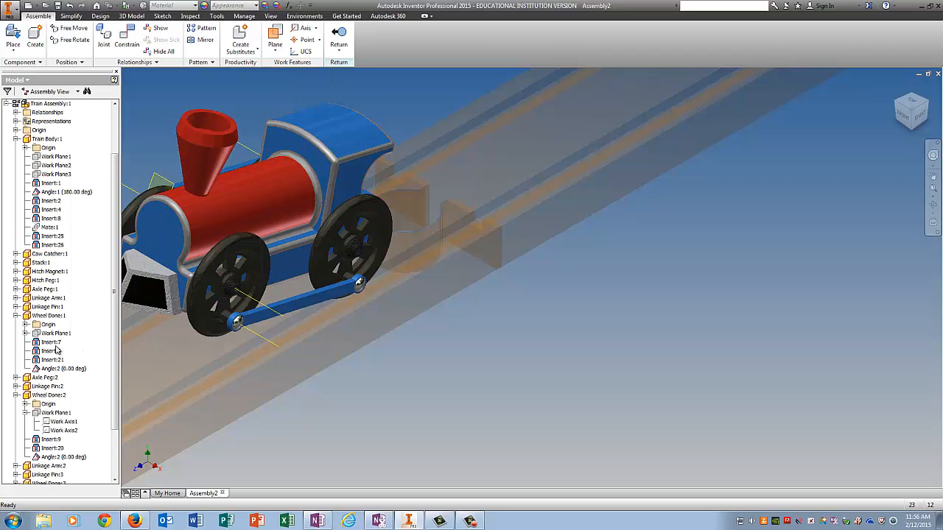
Step: Hide Work Axis1 and Work Axis2 of Wheel Done:1, choosing Modify Design View Representation for each
{"action": "left_click", "coordinate": [25, 334]}
{"action": "left_click", "coordinate": [63, 342]}
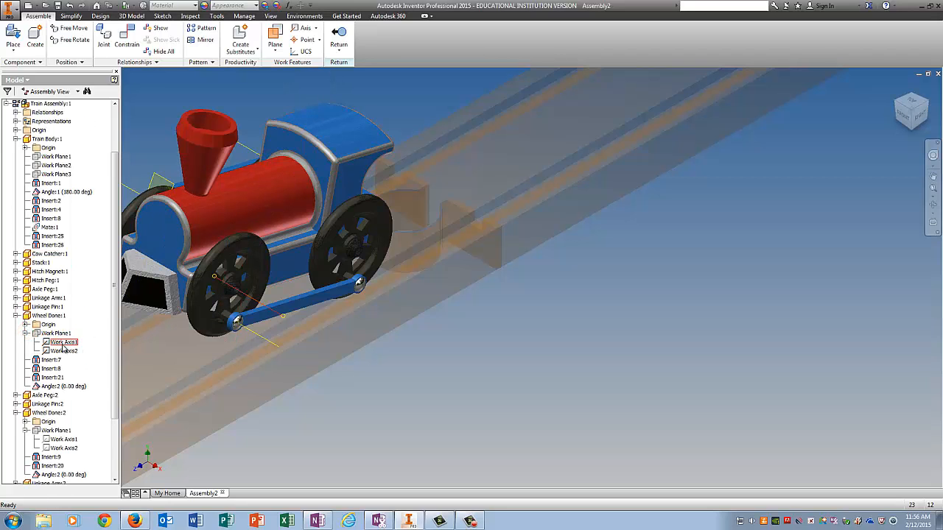
{"action": "right_click", "coordinate": [64, 343]}
{"action": "left_click", "coordinate": [86, 381]}
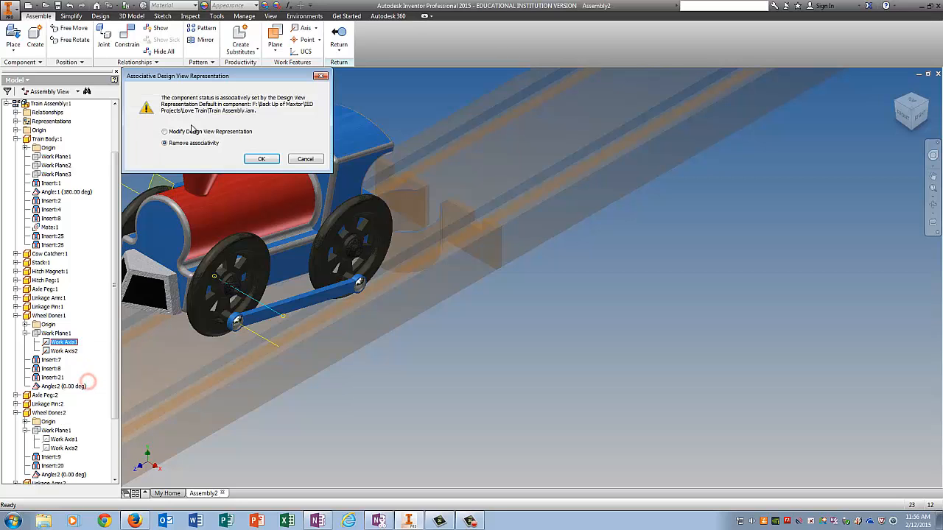
{"action": "left_click", "coordinate": [191, 131]}
{"action": "left_click", "coordinate": [261, 159]}
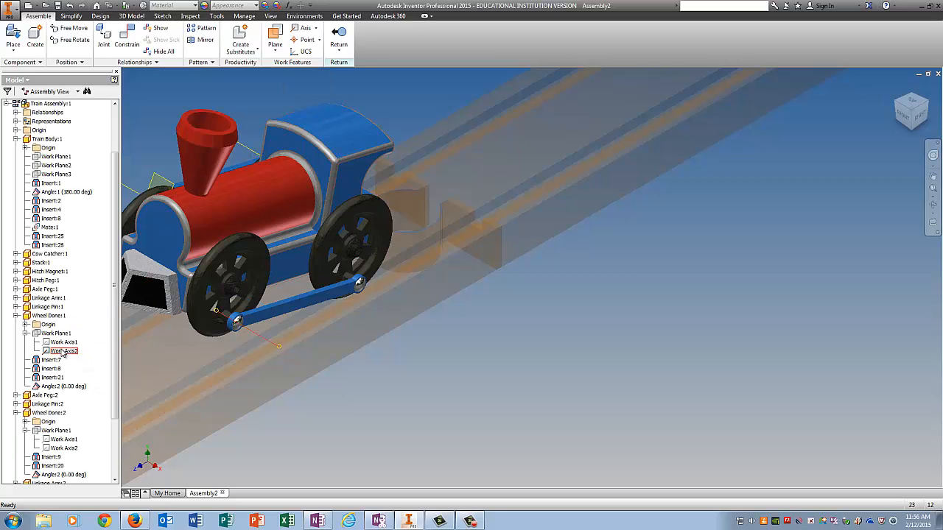
{"action": "right_click", "coordinate": [63, 352]}
{"action": "left_click", "coordinate": [91, 388]}
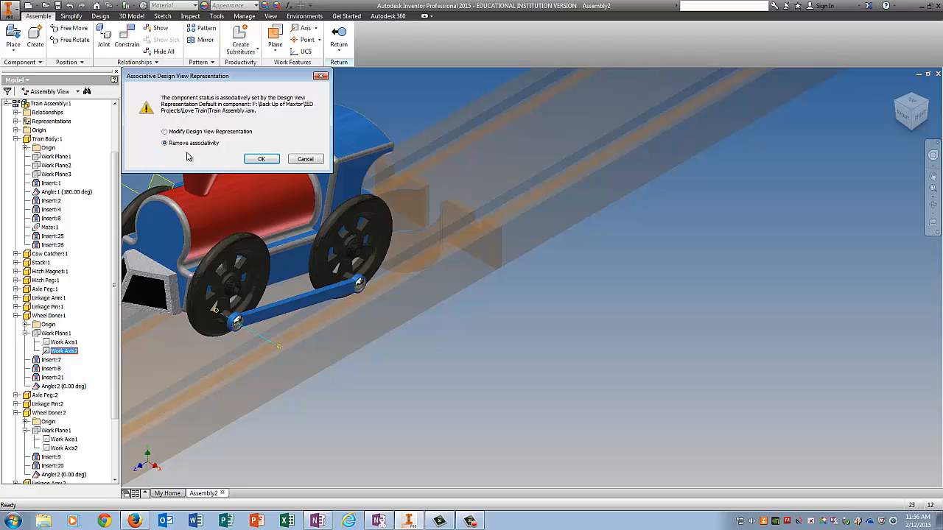
{"action": "left_click", "coordinate": [190, 132]}
{"action": "left_click", "coordinate": [261, 159]}
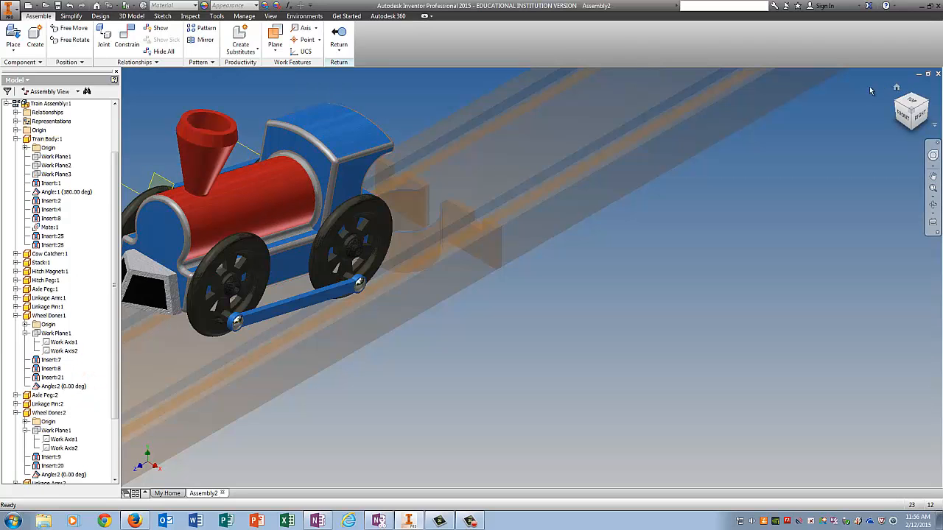
Step: Hide Work Plane1 of the rear wheel on the train's opposite side, Wheel Done:3
{"action": "left_click", "coordinate": [894, 108]}
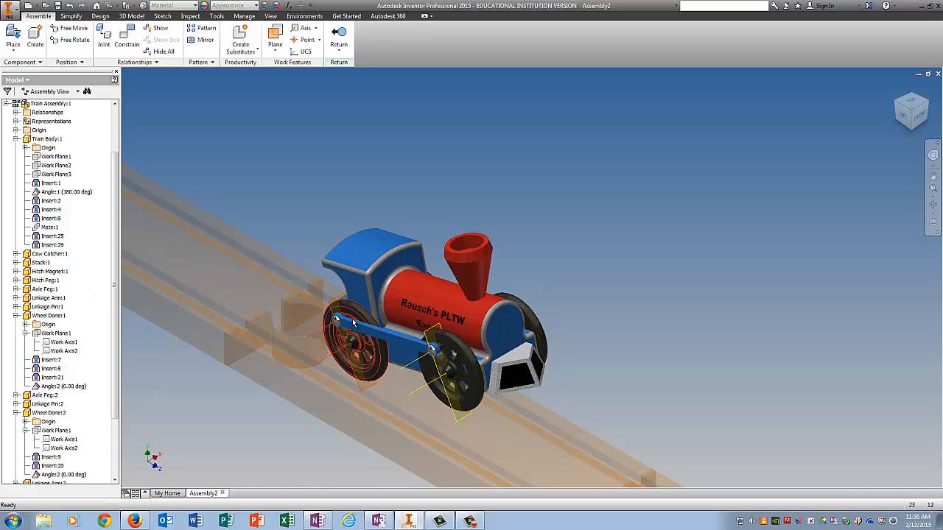
{"action": "left_click", "coordinate": [299, 316]}
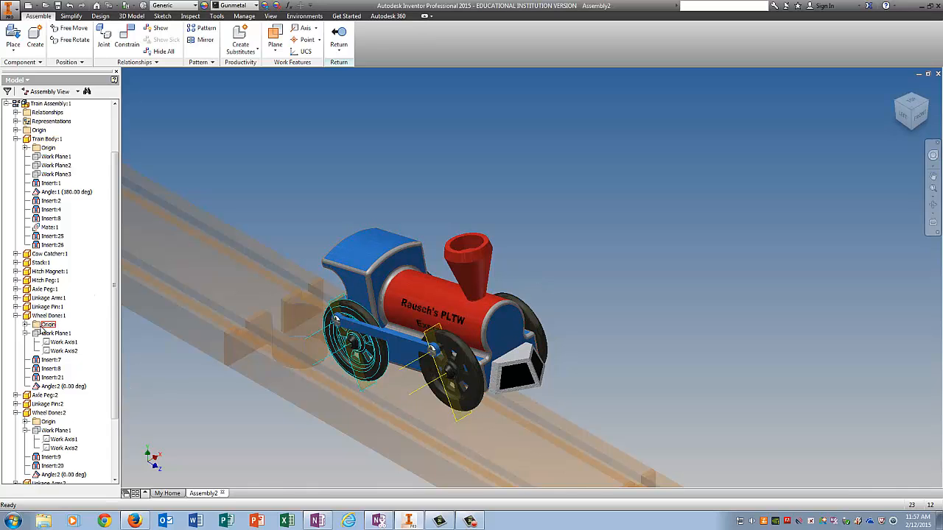
{"action": "scroll", "coordinate": [43, 331], "scroll_direction": "down", "scroll_amount": 3}
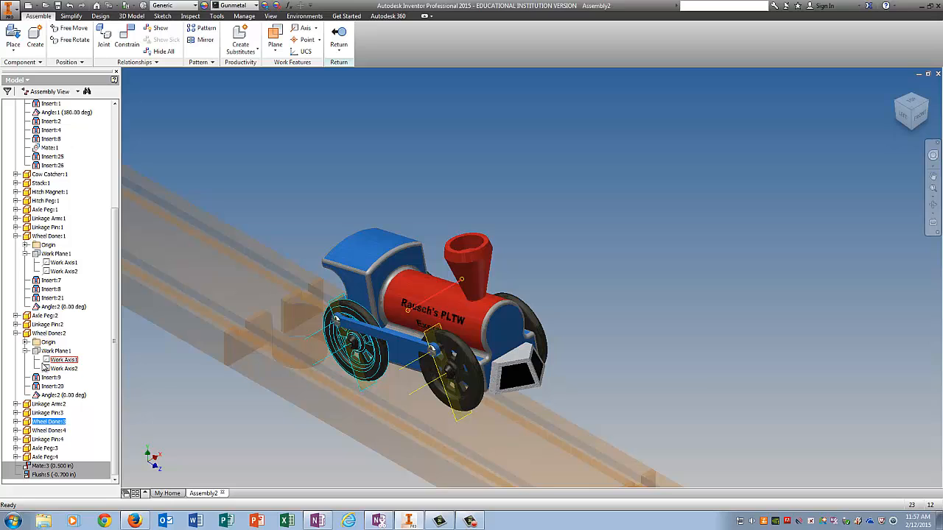
{"action": "left_click", "coordinate": [16, 422]}
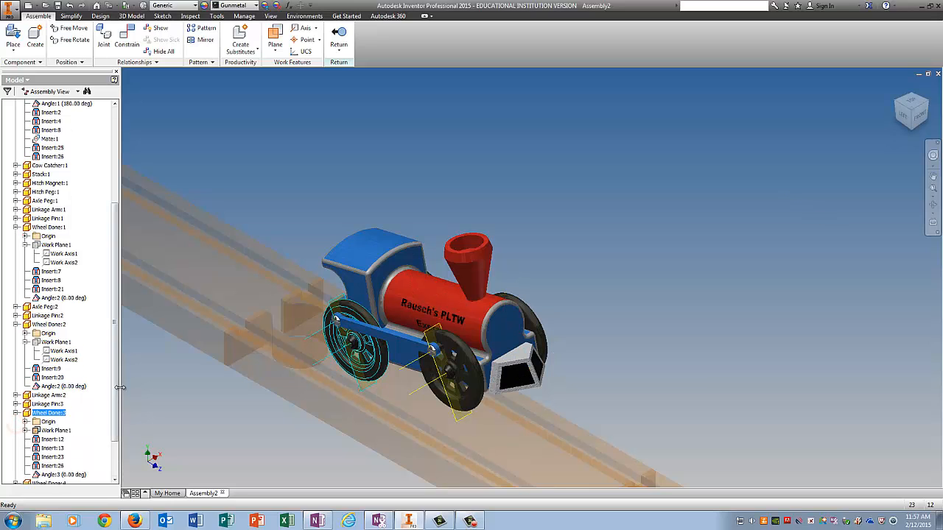
{"action": "left_click", "coordinate": [53, 430]}
{"action": "right_click", "coordinate": [58, 431]}
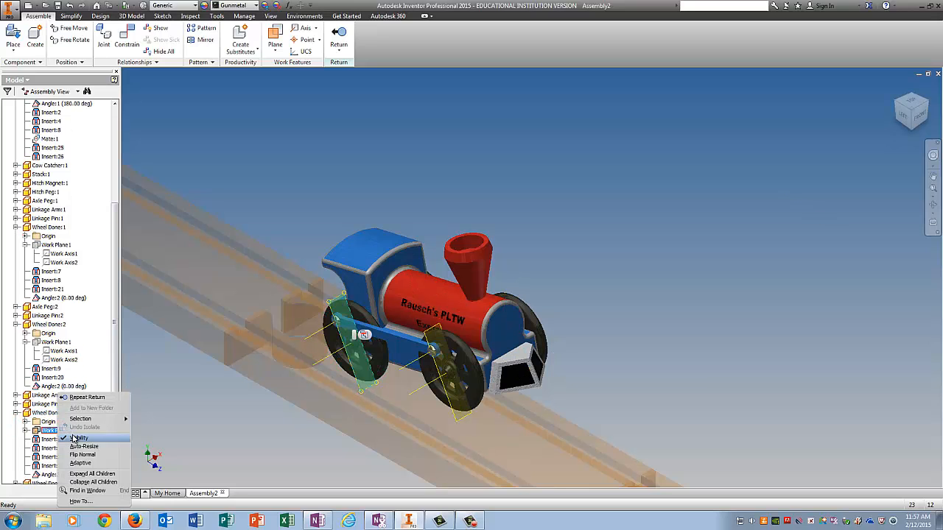
{"action": "left_click", "coordinate": [76, 437]}
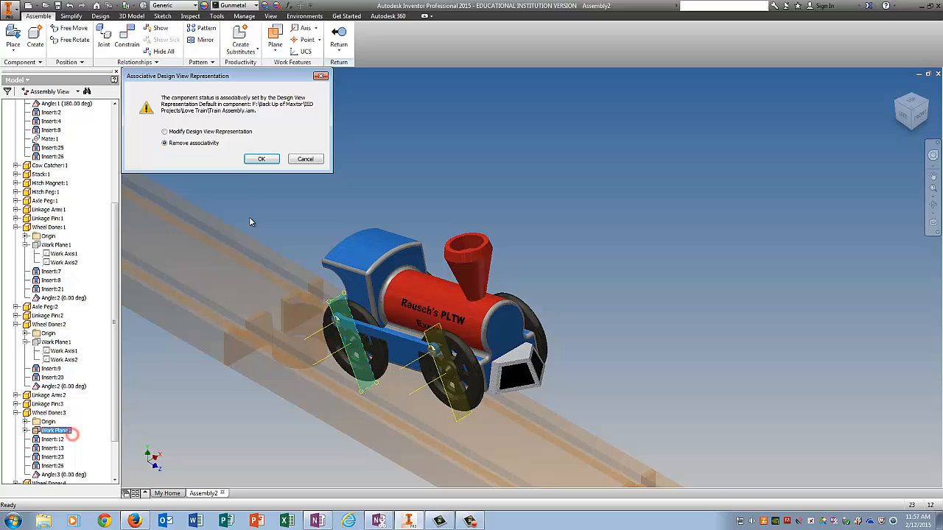
{"action": "left_click", "coordinate": [261, 159]}
Step: Hide both work axes under Work Plane1 of Wheel Done:3, choosing Modify Design View Representation for each
{"action": "left_click_drag", "start_coordinate": [112, 291], "coordinate": [111, 410]}
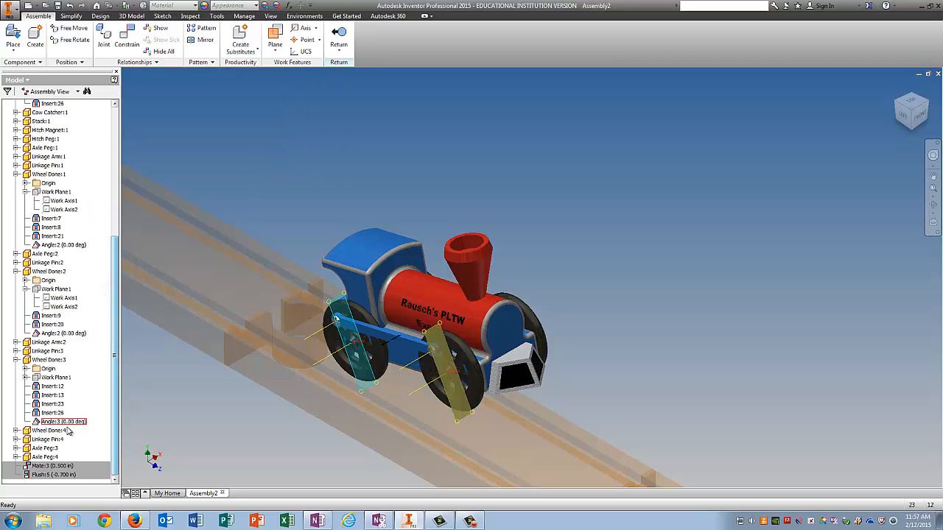
{"action": "left_click", "coordinate": [25, 377]}
{"action": "right_click", "coordinate": [65, 391]}
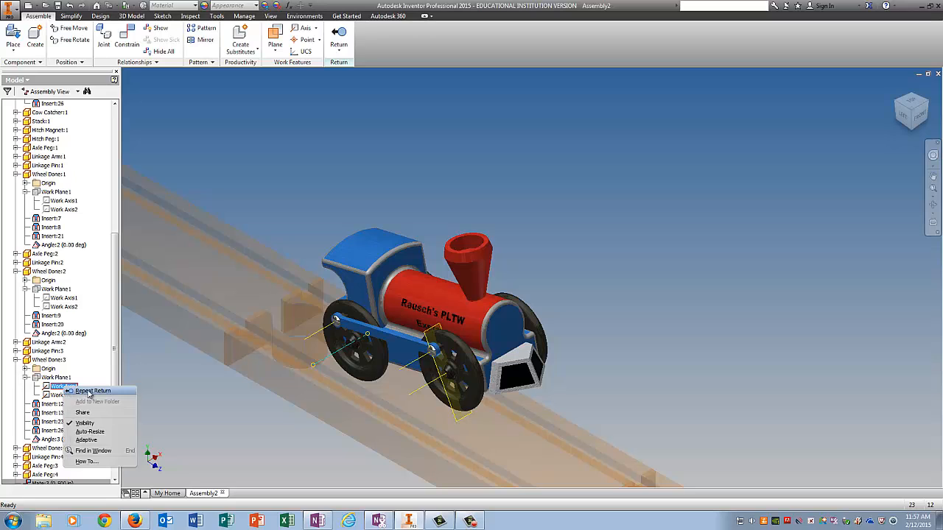
{"action": "left_click", "coordinate": [95, 422]}
{"action": "left_click", "coordinate": [183, 132]}
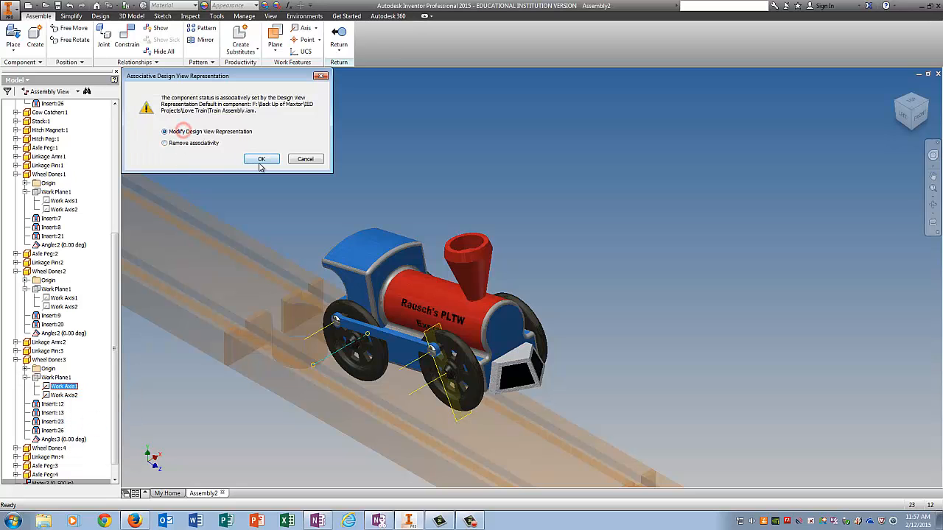
{"action": "left_click", "coordinate": [262, 159]}
{"action": "right_click", "coordinate": [71, 398]}
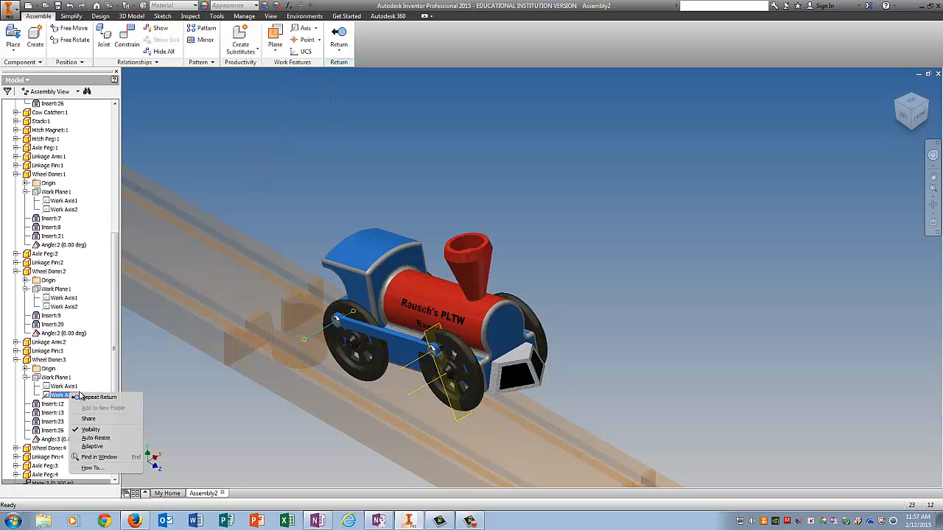
{"action": "left_click", "coordinate": [90, 431]}
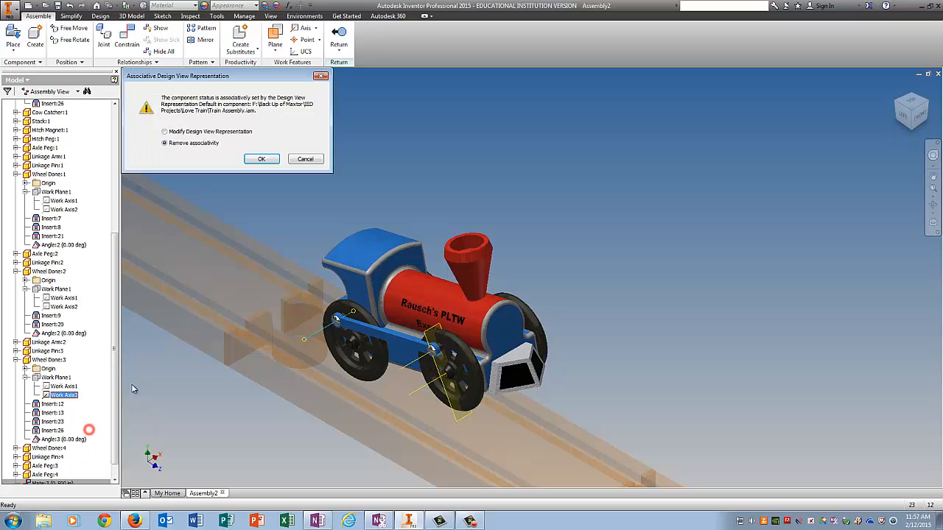
{"action": "left_click", "coordinate": [196, 133]}
{"action": "left_click", "coordinate": [261, 159]}
Step: Hide Work Plane1 of Wheel Done:4, choosing Modify Design View Representation
{"action": "scroll", "coordinate": [108, 343], "scroll_direction": "down", "scroll_amount": 1}
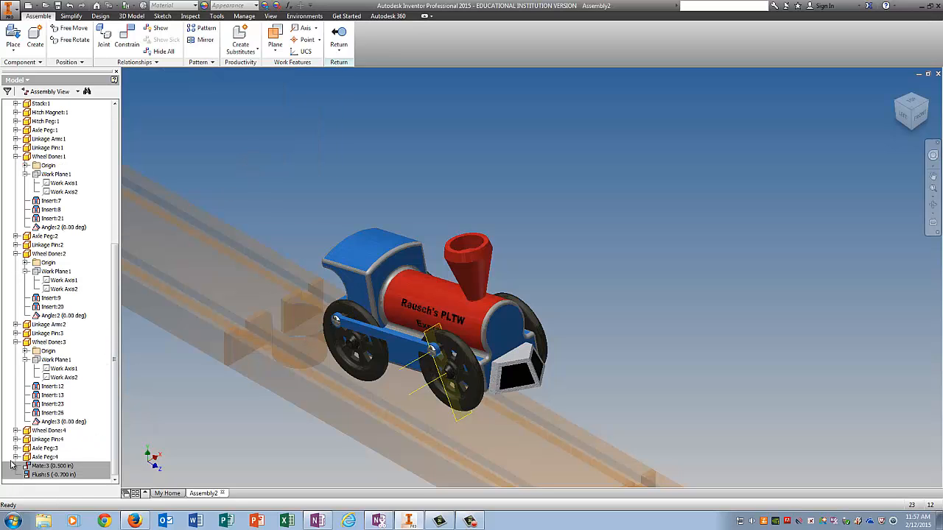
{"action": "scroll", "coordinate": [16, 432], "scroll_direction": "down", "scroll_amount": 1}
{"action": "left_click", "coordinate": [16, 413]}
{"action": "right_click", "coordinate": [52, 431]}
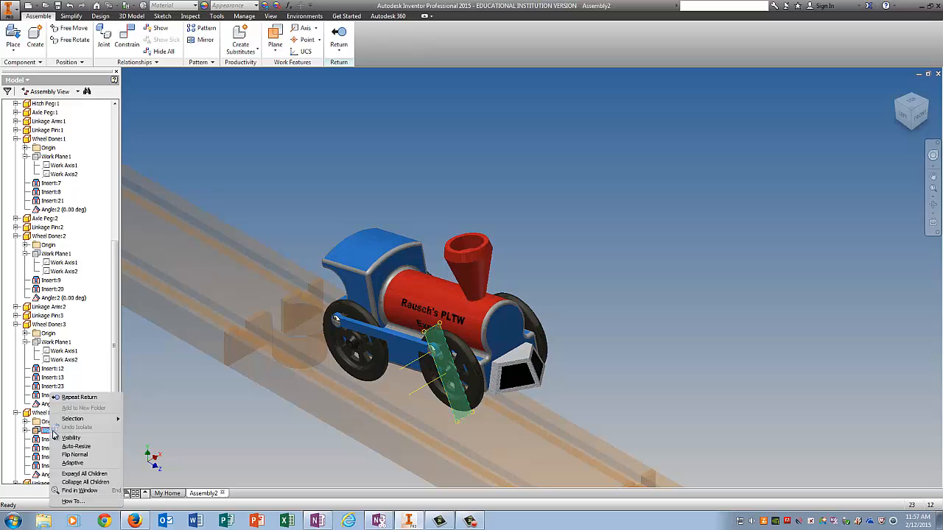
{"action": "left_click", "coordinate": [77, 439]}
{"action": "left_click", "coordinate": [210, 132]}
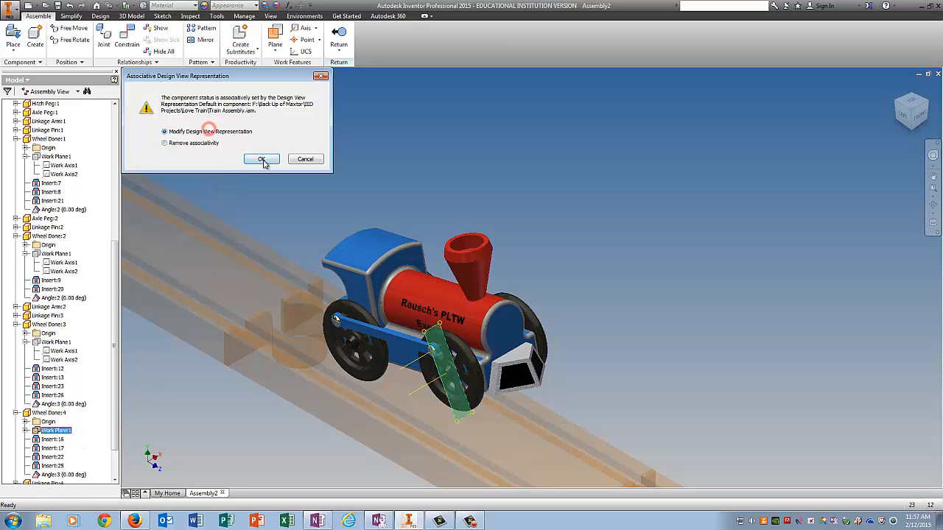
{"action": "left_click", "coordinate": [262, 159]}
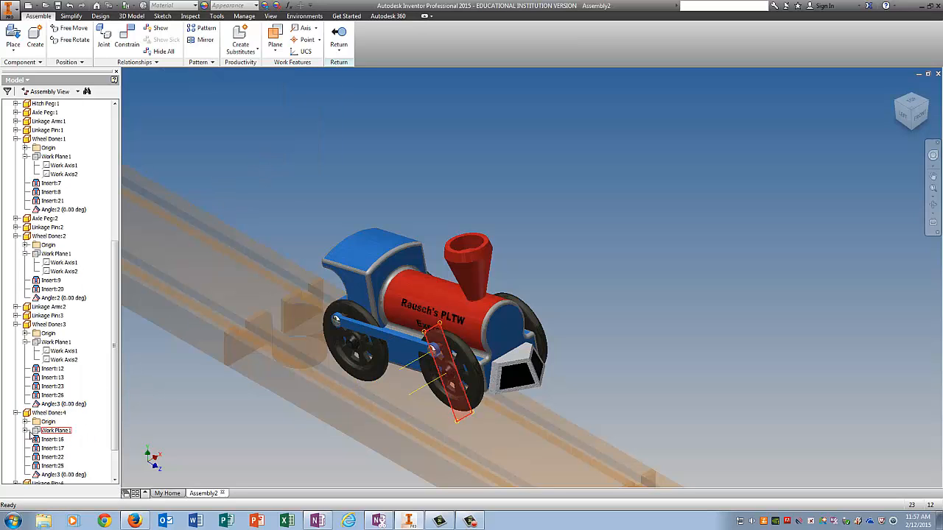
Step: Hide Work Axis1 and Work Axis2 under Work Plane1 of Wheel Done:4, choosing Modify Design View Representation for each
{"action": "left_click", "coordinate": [25, 431]}
{"action": "right_click", "coordinate": [66, 440]}
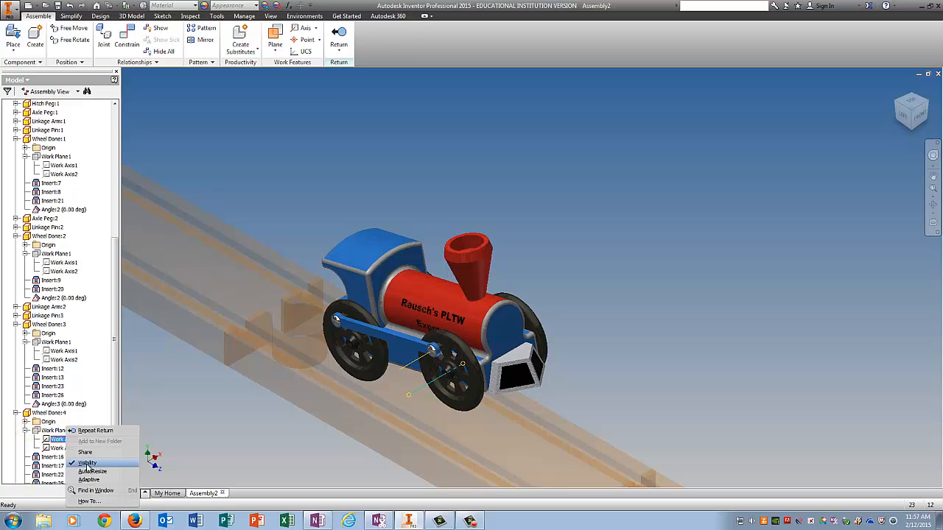
{"action": "left_click", "coordinate": [85, 465]}
{"action": "left_click", "coordinate": [190, 132]}
{"action": "left_click", "coordinate": [262, 159]}
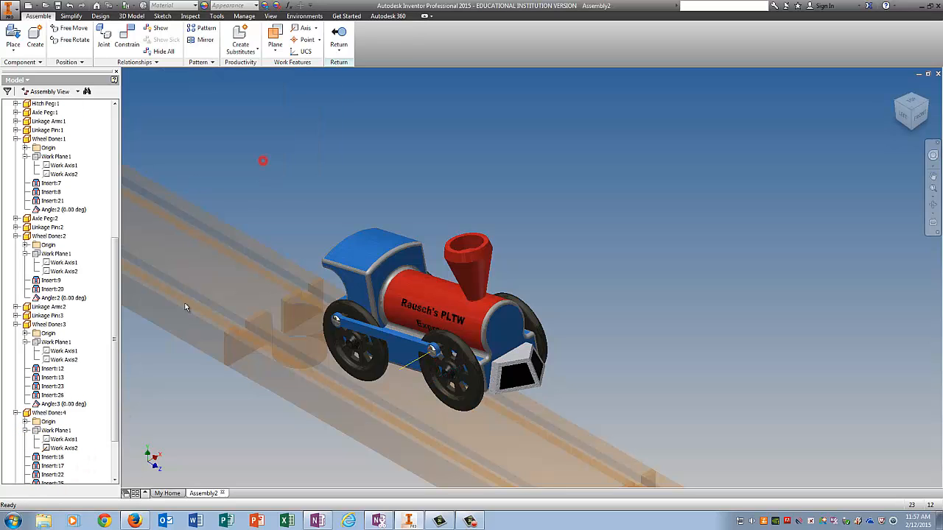
{"action": "right_click", "coordinate": [63, 451]}
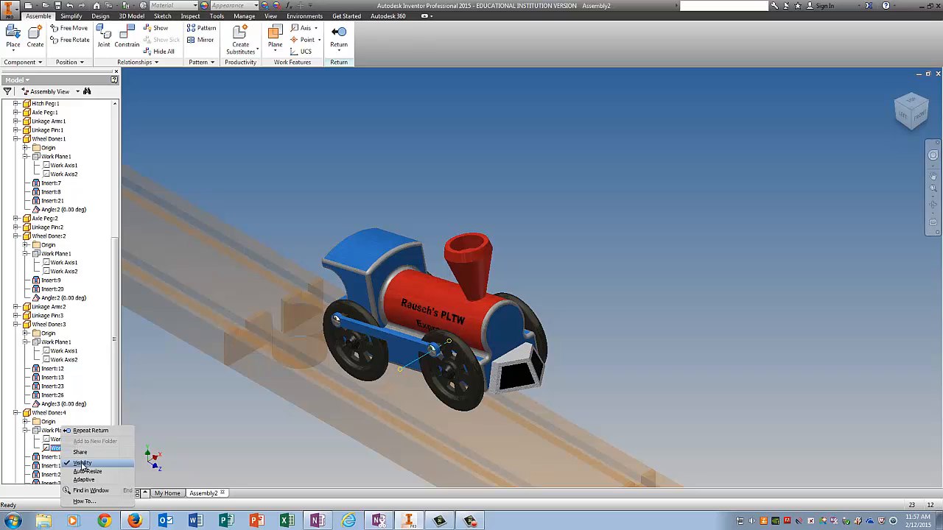
{"action": "left_click", "coordinate": [85, 474]}
{"action": "left_click", "coordinate": [211, 133]}
{"action": "left_click", "coordinate": [261, 159]}
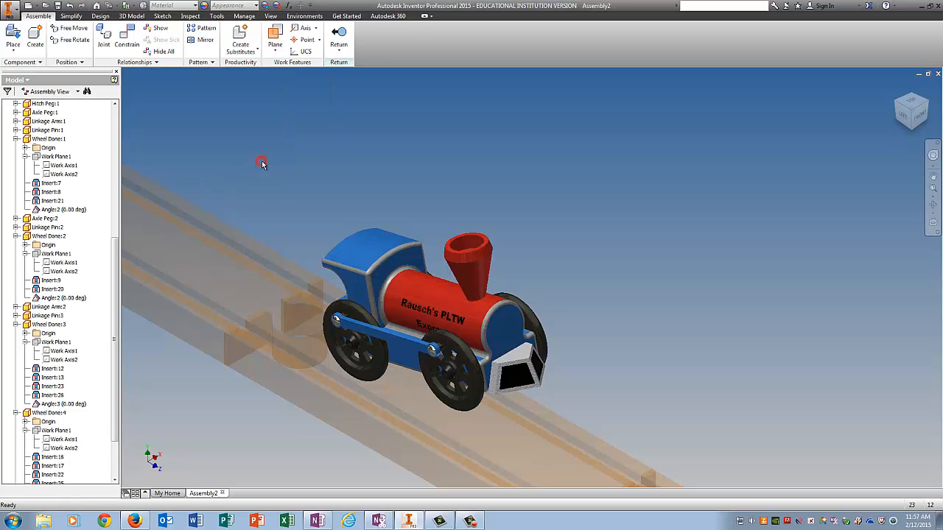
Step: Return to the top-level assembly, view the whole track, and collapse Train Assembly:1 in the model tree
{"action": "left_click", "coordinate": [339, 35]}
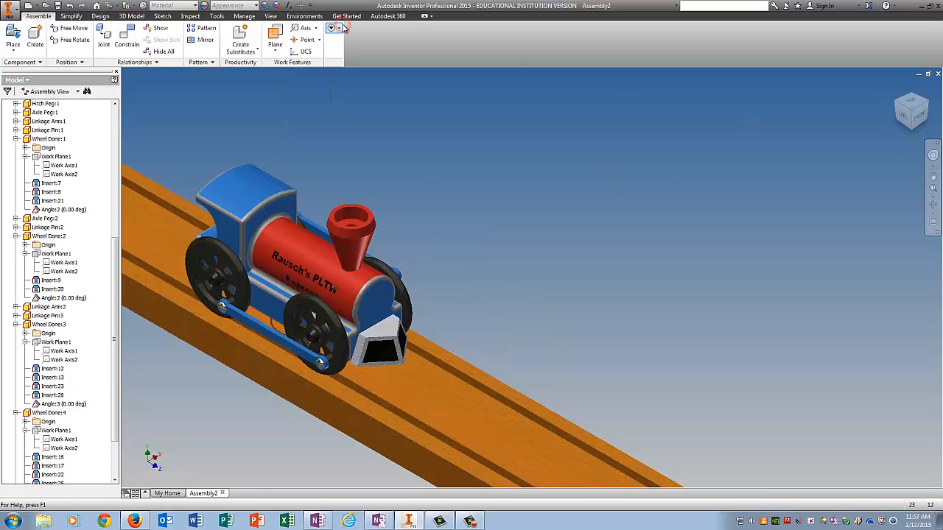
{"action": "left_click", "coordinate": [927, 106]}
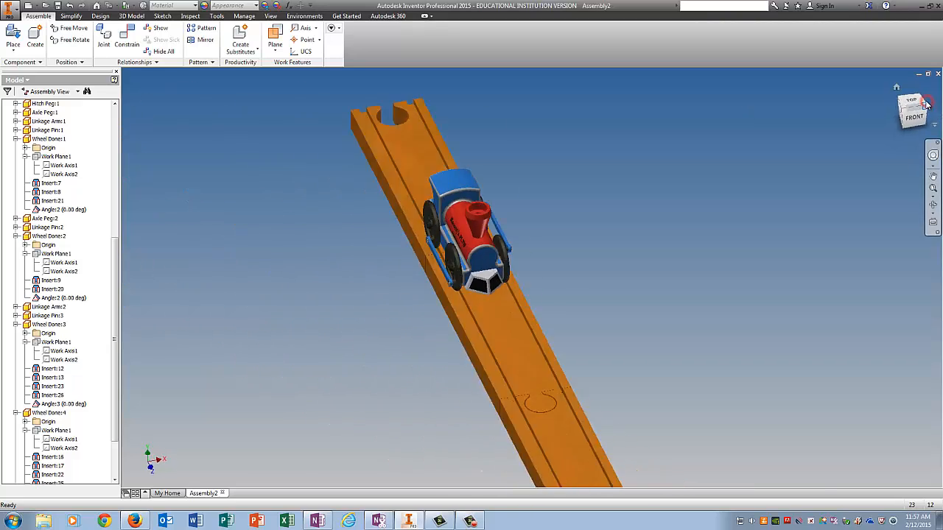
{"action": "scroll", "coordinate": [692, 272], "scroll_direction": "down", "scroll_amount": 3}
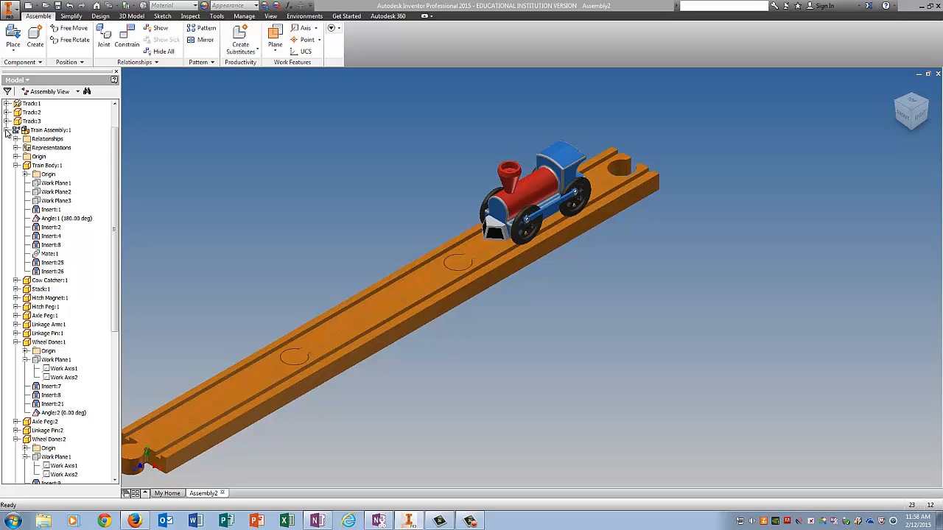
{"action": "left_click", "coordinate": [7, 131]}
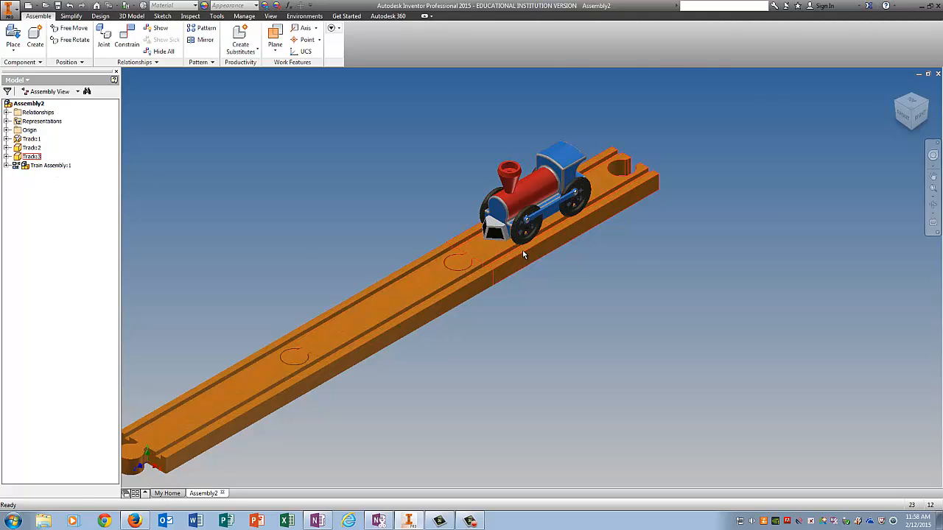
Step: Add a rotation-translation motion constraint between the train's front wheel and the end face at the track's peg end, with a distance of 3 in
{"action": "scroll", "coordinate": [522, 254], "scroll_direction": "up", "scroll_amount": 1}
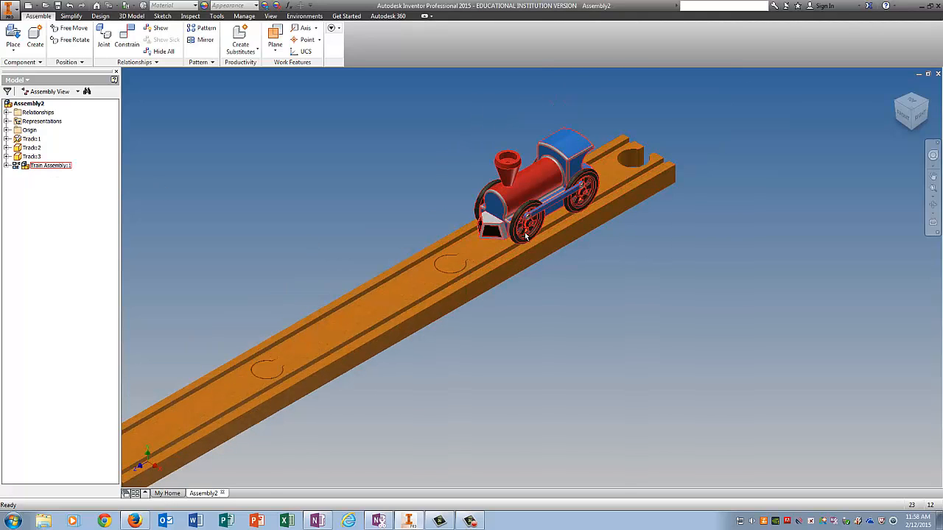
{"action": "scroll", "coordinate": [525, 235], "scroll_direction": "down", "scroll_amount": 3}
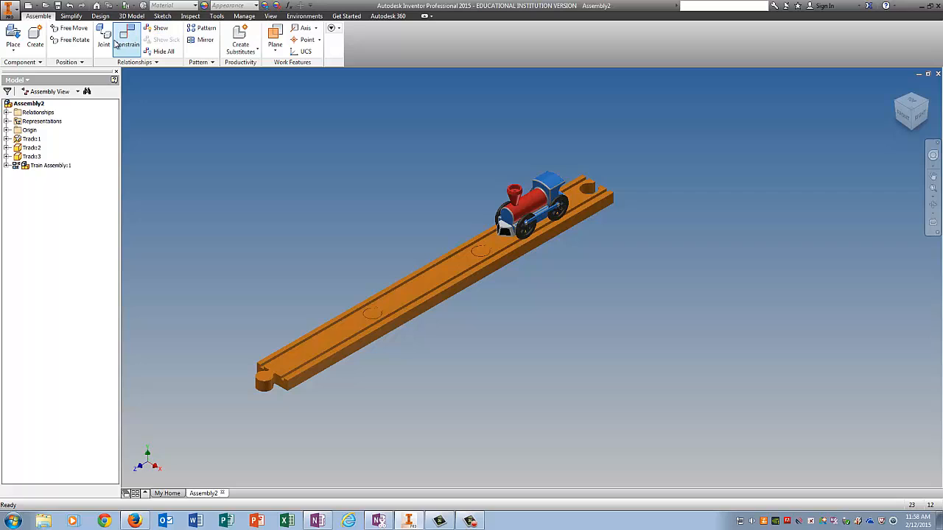
{"action": "left_click", "coordinate": [128, 46]}
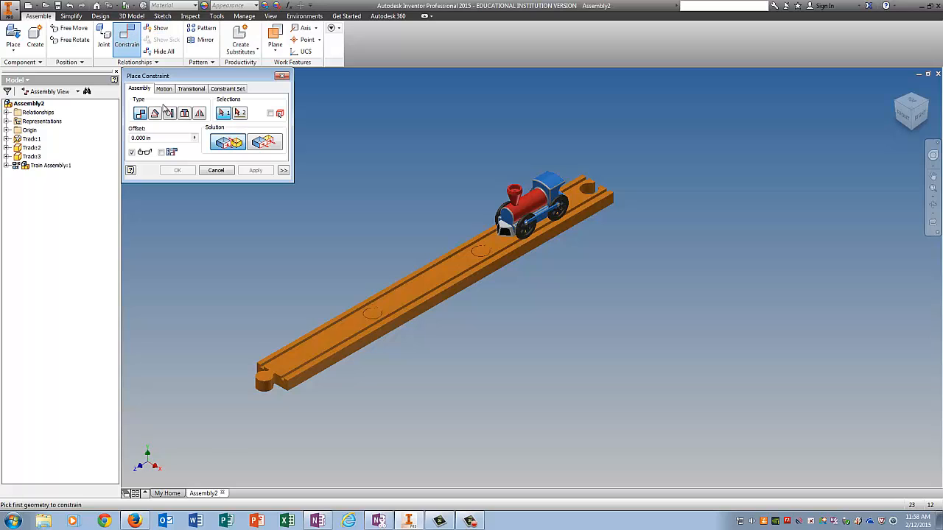
{"action": "left_click", "coordinate": [164, 88]}
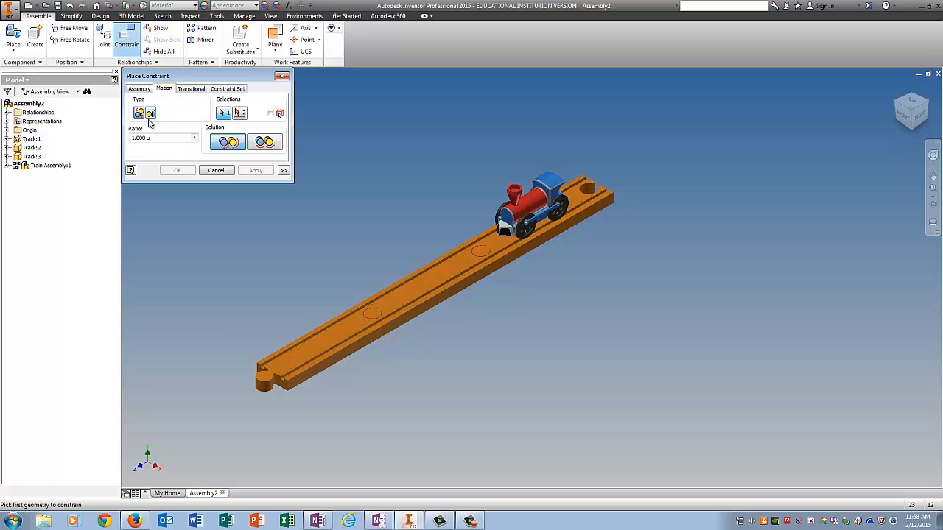
{"action": "left_click", "coordinate": [151, 114]}
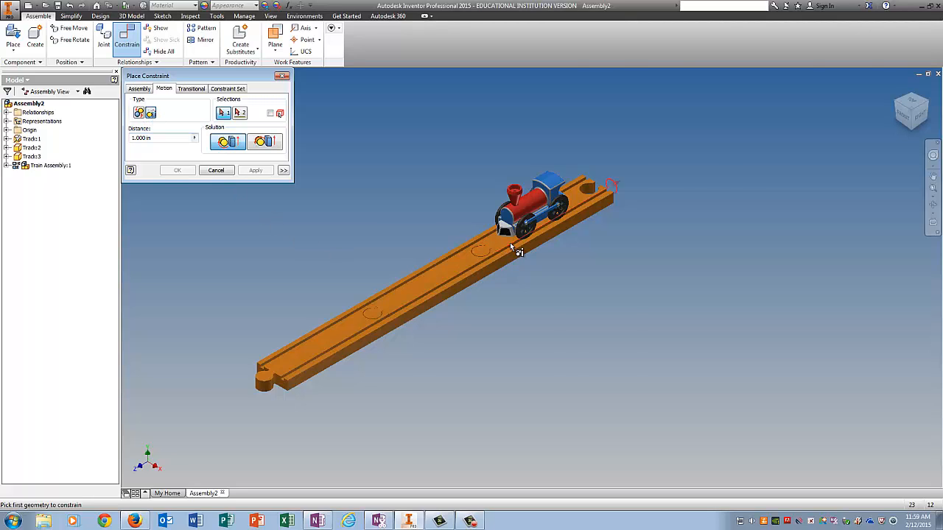
{"action": "scroll", "coordinate": [516, 243], "scroll_direction": "down", "scroll_amount": 5}
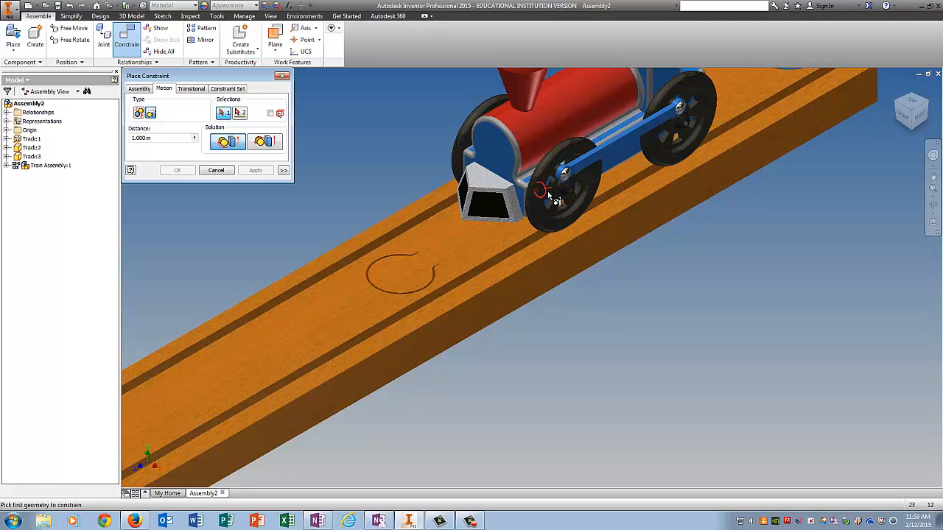
{"action": "left_click", "coordinate": [564, 193]}
{"action": "scroll", "coordinate": [541, 309], "scroll_direction": "up", "scroll_amount": 6}
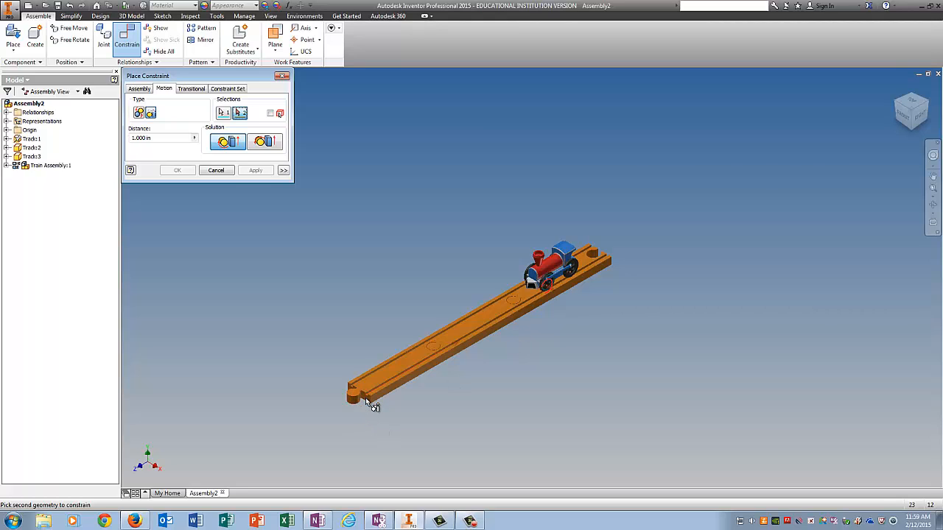
{"action": "scroll", "coordinate": [366, 405], "scroll_direction": "down", "scroll_amount": 4}
{"action": "left_click", "coordinate": [372, 400]}
{"action": "scroll", "coordinate": [592, 355], "scroll_direction": "up", "scroll_amount": 5}
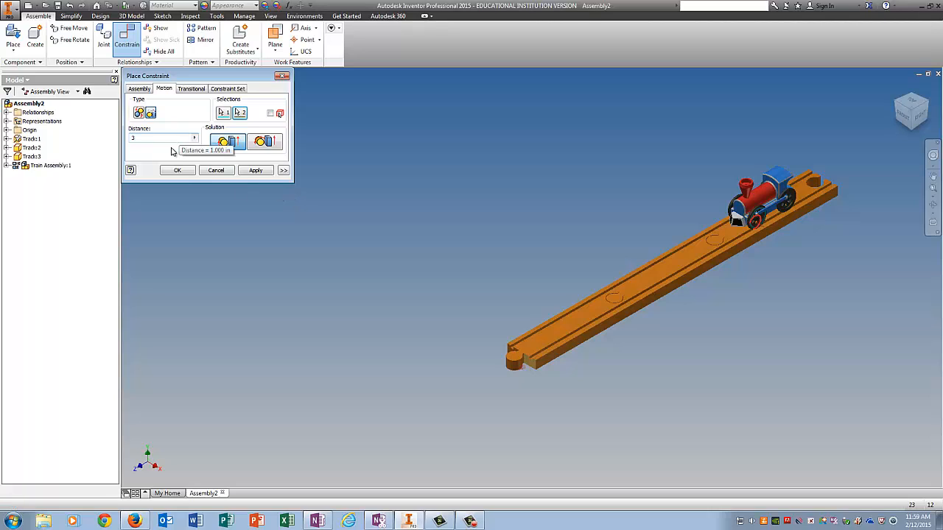
{"action": "left_click", "coordinate": [255, 170]}
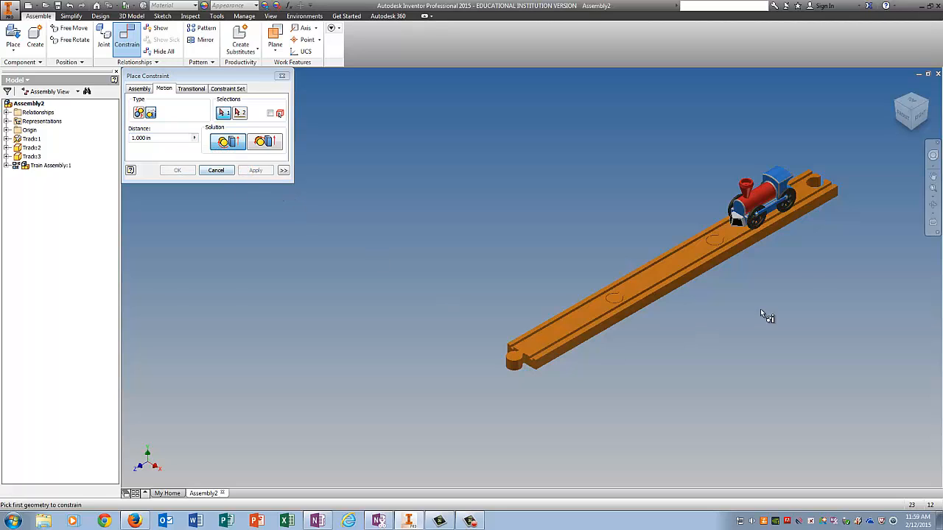
{"action": "left_click", "coordinate": [280, 78]}
Step: Move the train along the track to test the wheel rotation, and view it from the lettered side
{"action": "scroll", "coordinate": [762, 221], "scroll_direction": "down", "scroll_amount": 5}
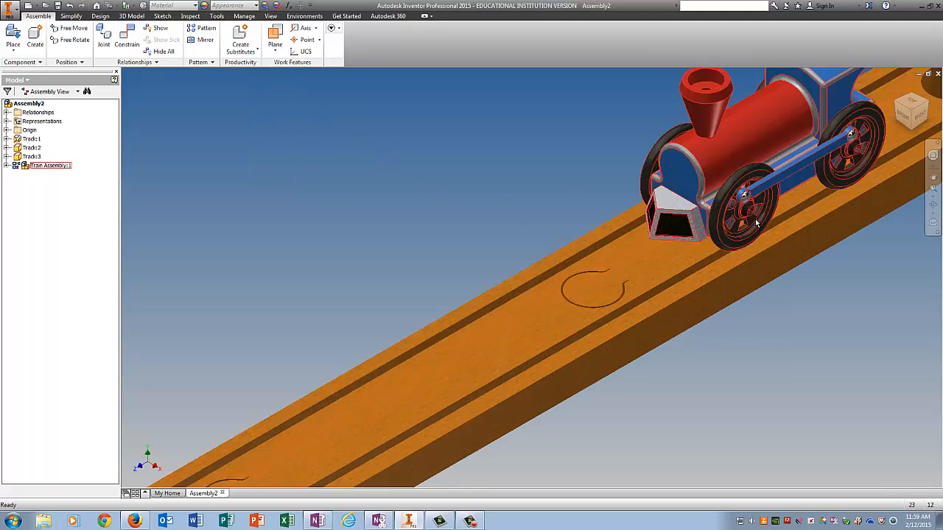
{"action": "left_click_drag", "start_coordinate": [690, 181], "coordinate": [654, 296]}
{"action": "left_click", "coordinate": [706, 386]}
{"action": "left_click_drag", "start_coordinate": [628, 216], "coordinate": [551, 269]}
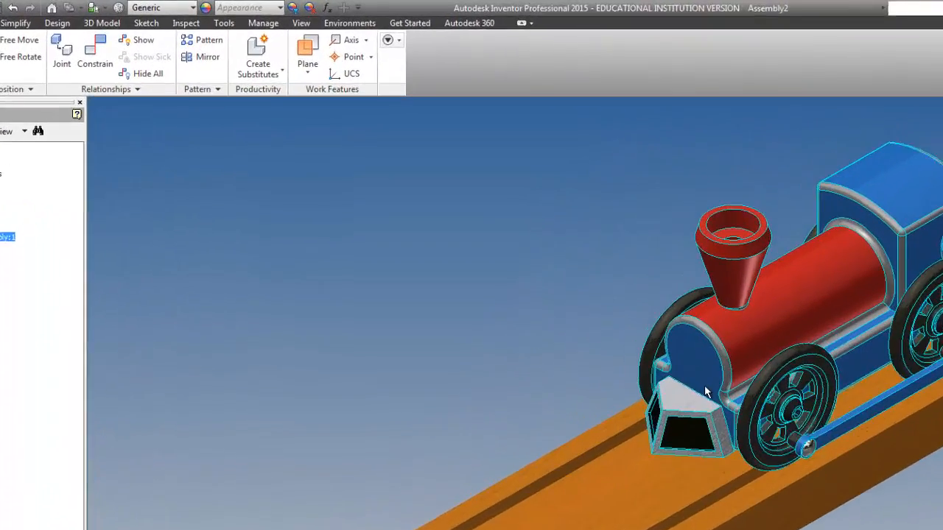
{"action": "left_click_drag", "start_coordinate": [705, 386], "coordinate": [743, 340]}
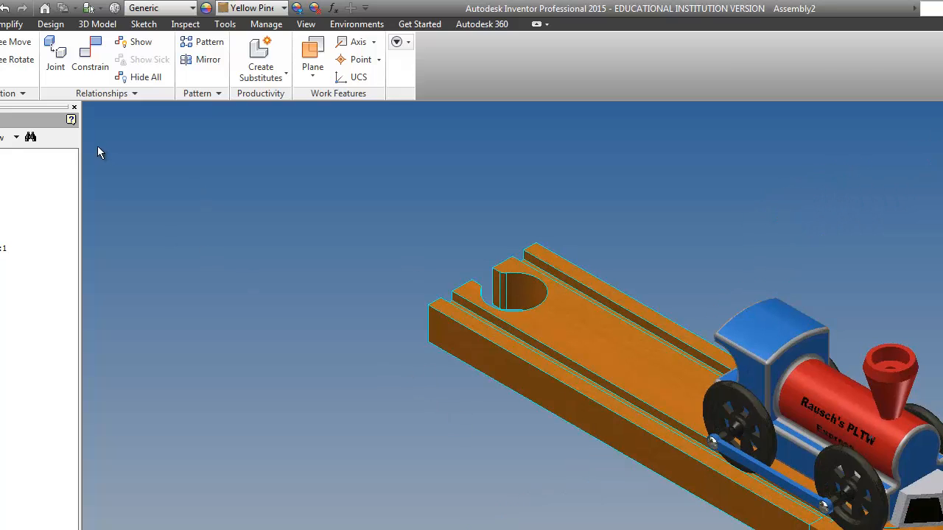
Step: Add a 3 in rotation-translation motion constraint between the front wheel on the lettered side and the track's peg-end face, and test it by sliding the train
{"action": "left_click", "coordinate": [86, 59]}
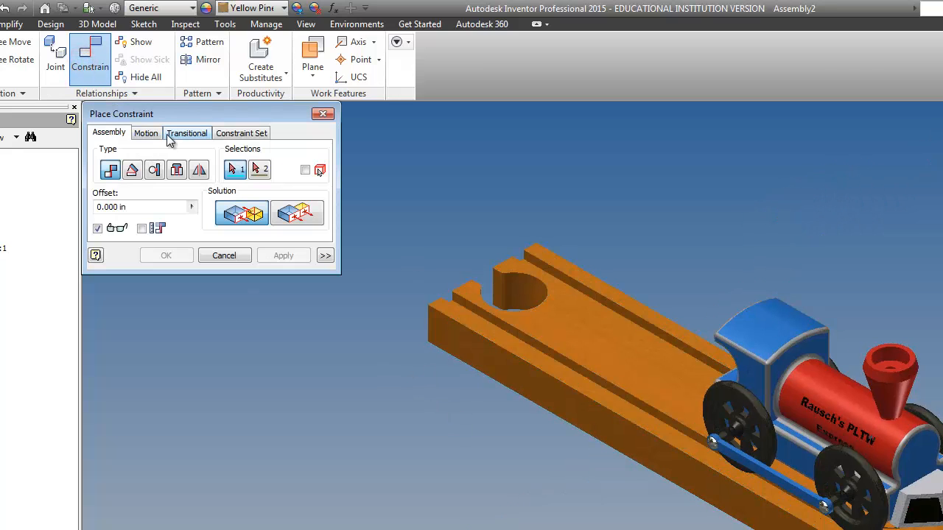
{"action": "left_click", "coordinate": [145, 132]}
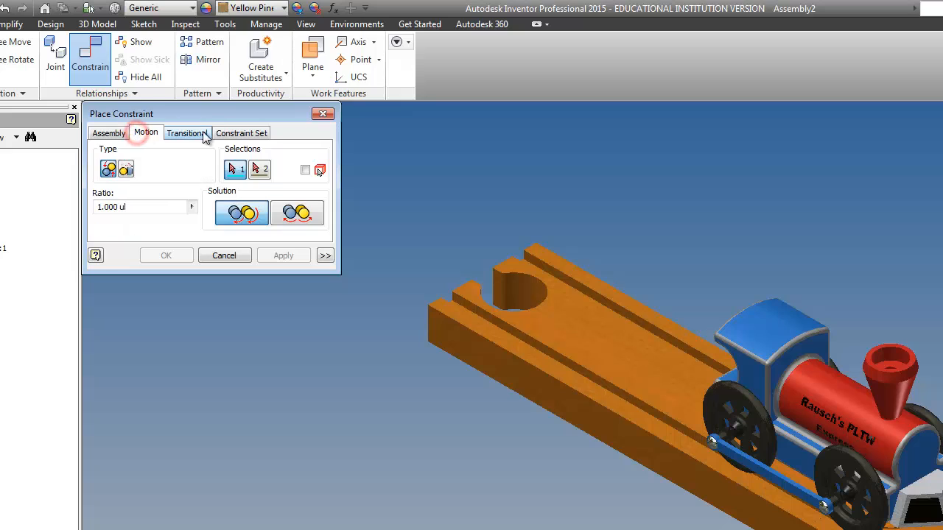
{"action": "left_click", "coordinate": [126, 168]}
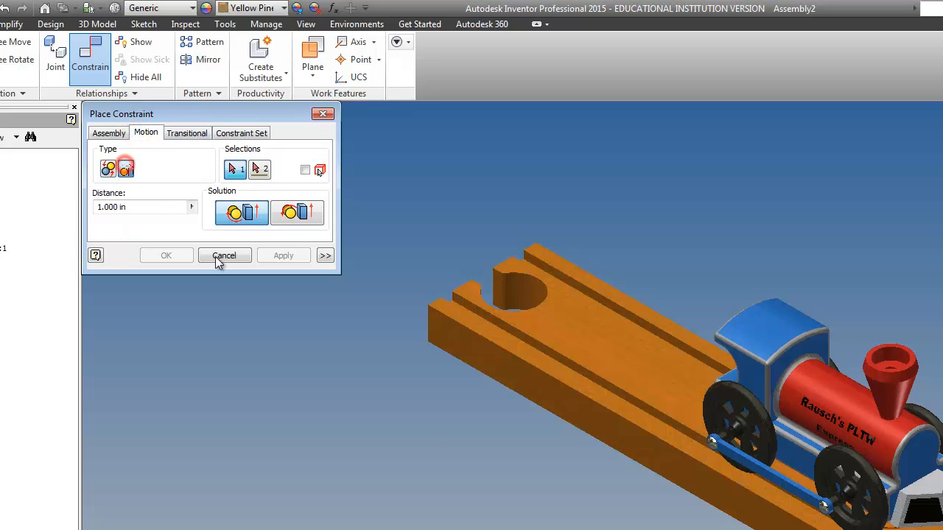
{"action": "left_click", "coordinate": [859, 472]}
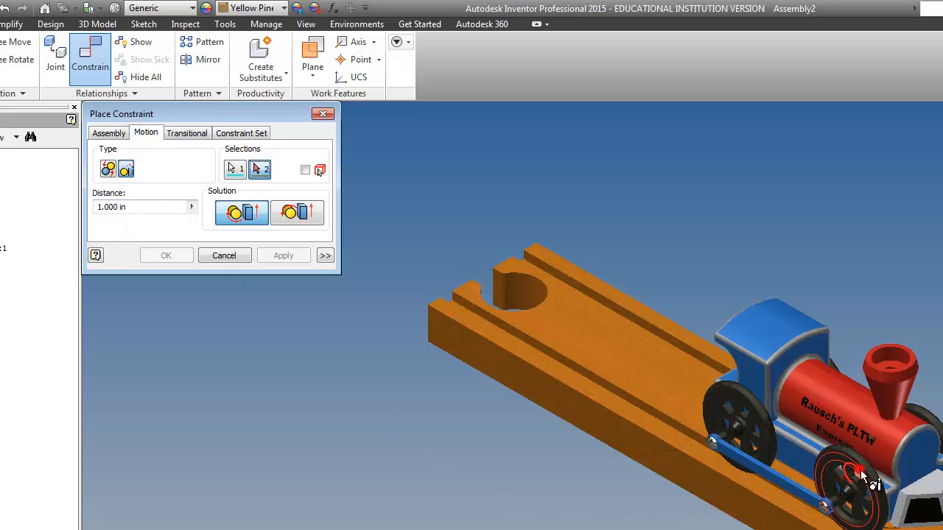
{"action": "scroll", "coordinate": [932, 479], "scroll_direction": "up", "scroll_amount": 3}
{"action": "scroll", "coordinate": [932, 478], "scroll_direction": "down", "scroll_amount": 4}
{"action": "scroll", "coordinate": [932, 486], "scroll_direction": "down", "scroll_amount": 2}
{"action": "scroll", "coordinate": [932, 486], "scroll_direction": "up", "scroll_amount": 6}
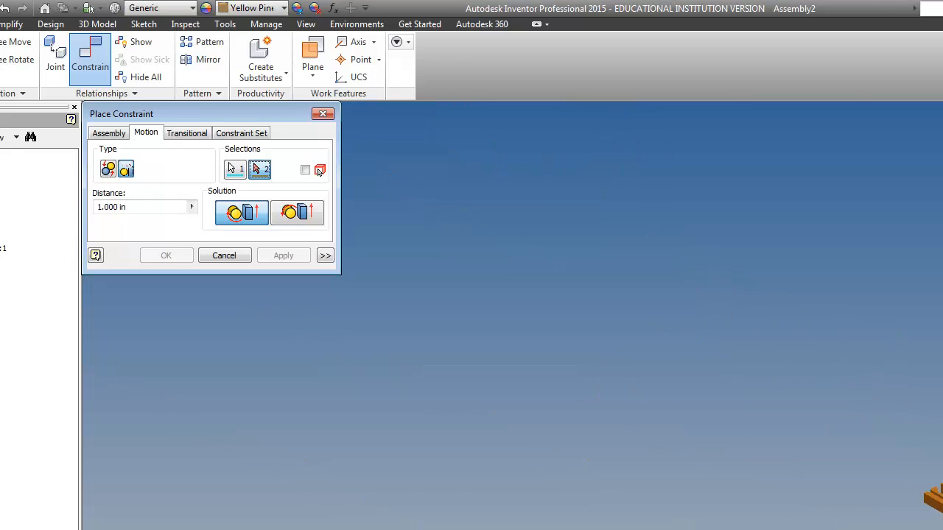
{"action": "scroll", "coordinate": [932, 486], "scroll_direction": "down", "scroll_amount": 5}
{"action": "left_click", "coordinate": [932, 486]}
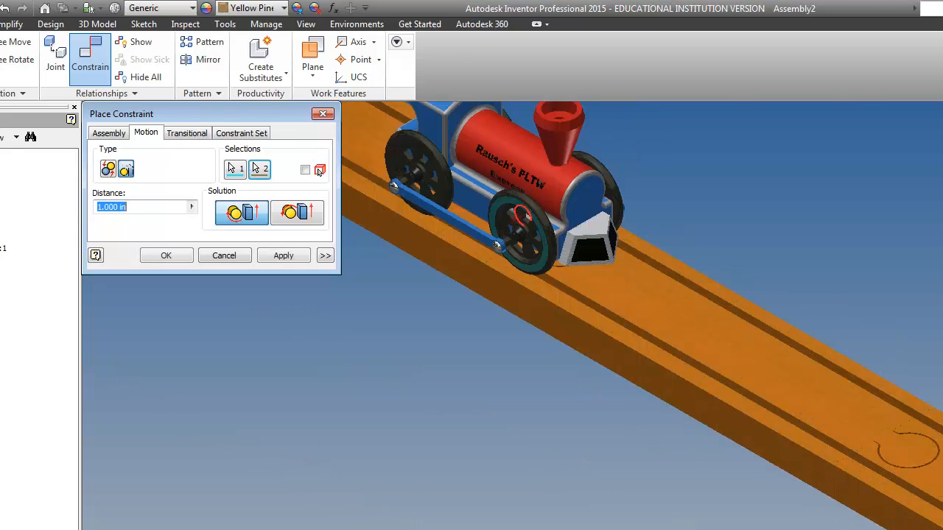
{"action": "scroll", "coordinate": [419, 360], "scroll_direction": "up", "scroll_amount": 3}
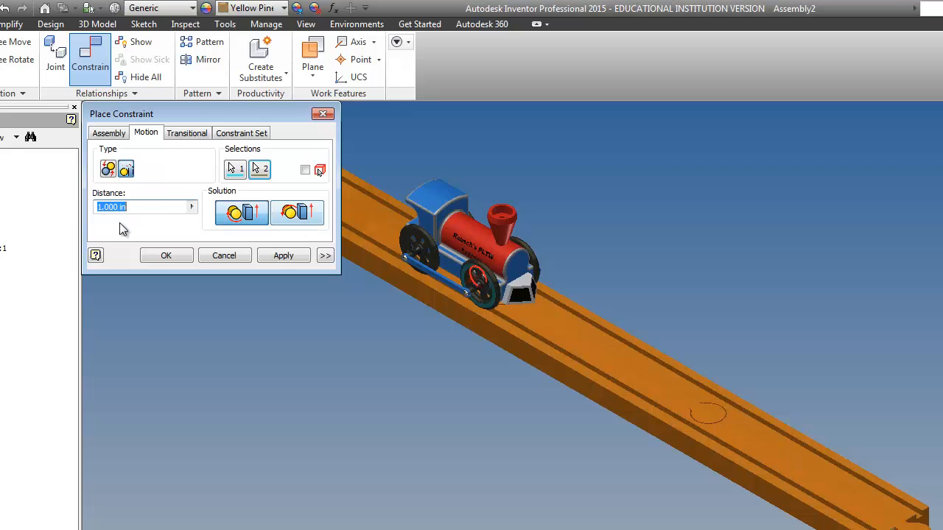
{"action": "type", "text": "3"}
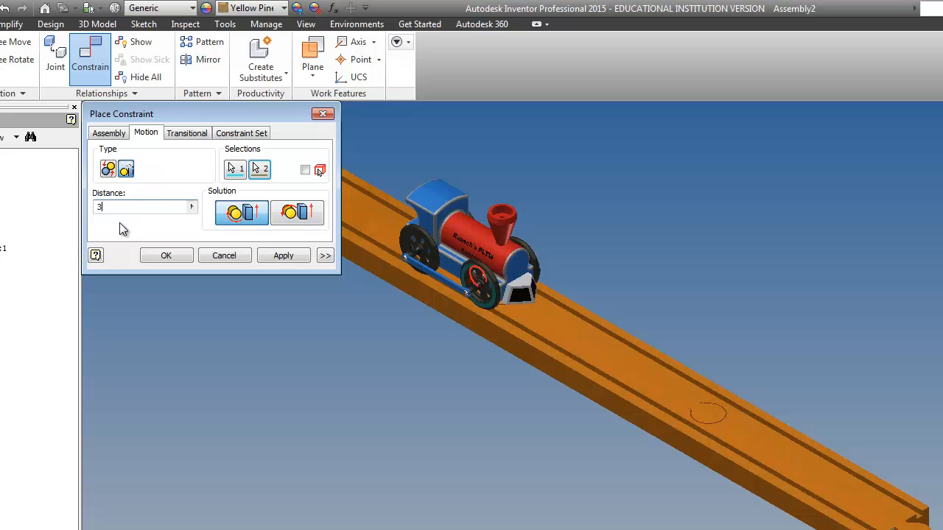
{"action": "left_click", "coordinate": [267, 255]}
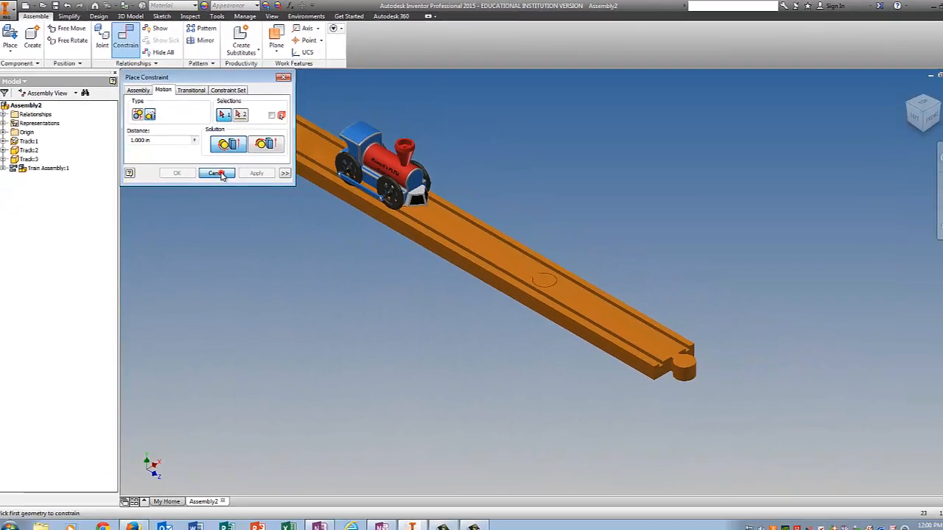
{"action": "left_click", "coordinate": [224, 255]}
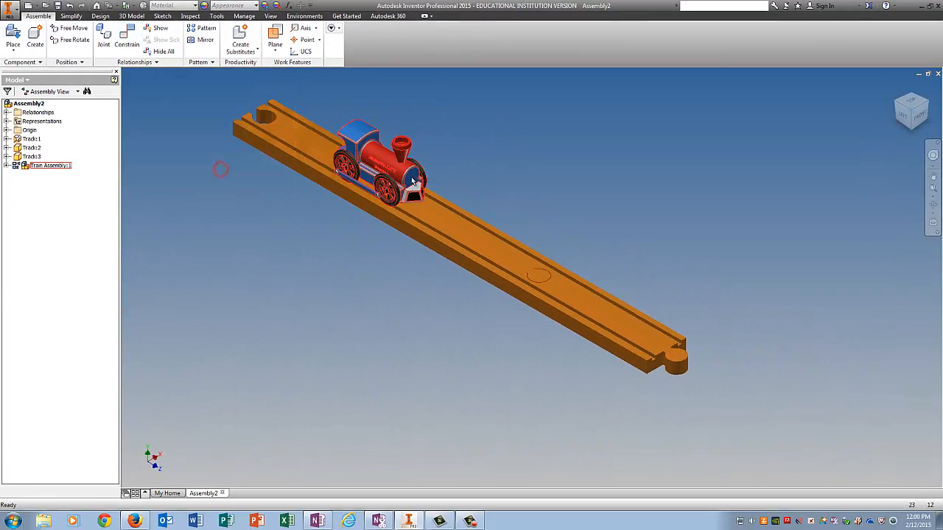
{"action": "left_click_drag", "start_coordinate": [414, 179], "coordinate": [435, 222]}
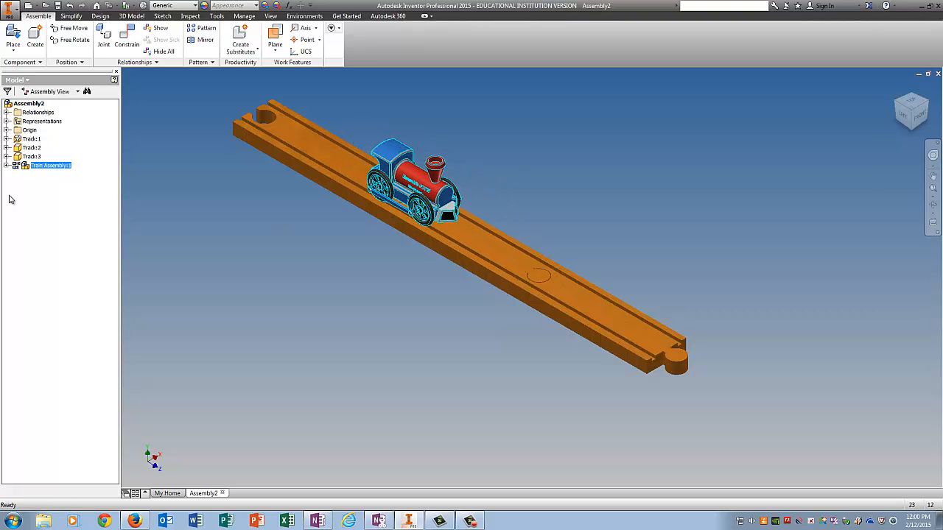
Step: Reverse the solution direction of the train's second rotation-translation constraint, keeping its distance at 3 in
{"action": "left_click", "coordinate": [7, 166]}
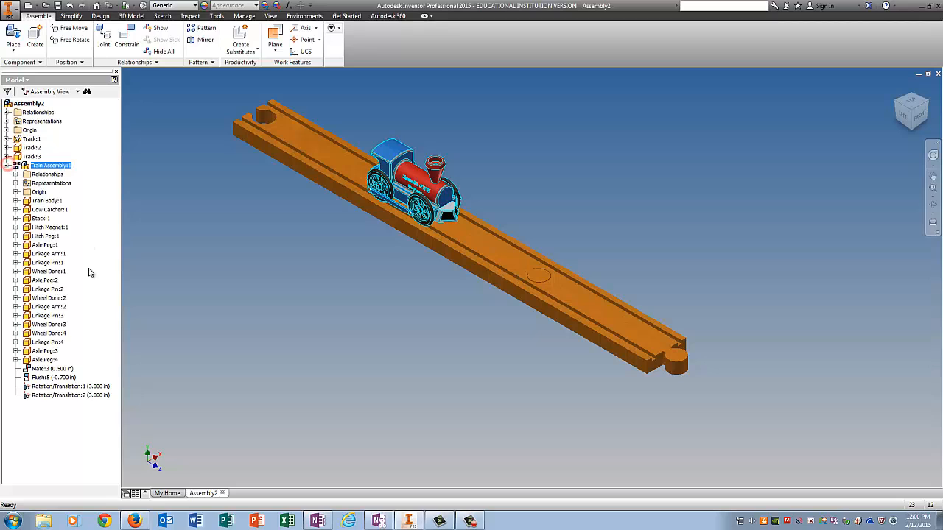
{"action": "right_click", "coordinate": [63, 399]}
{"action": "left_click", "coordinate": [91, 426]}
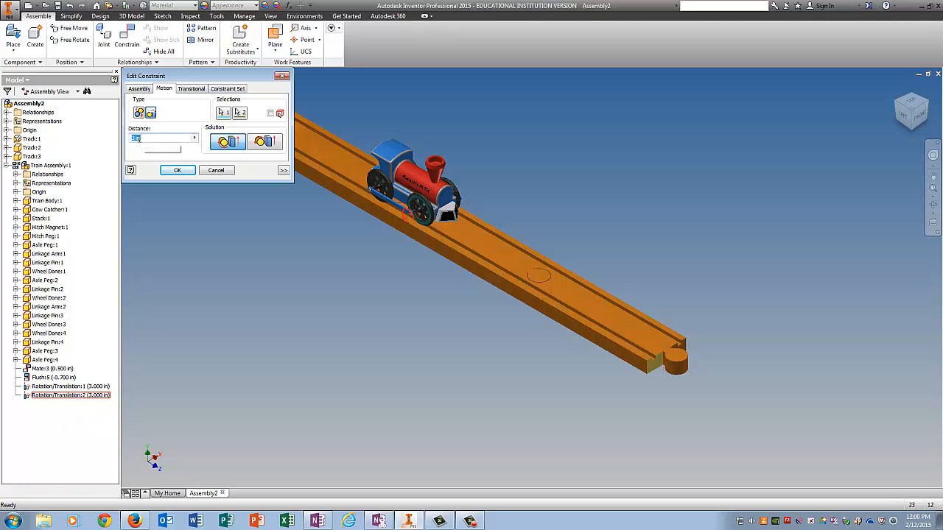
{"action": "left_click", "coordinate": [277, 144]}
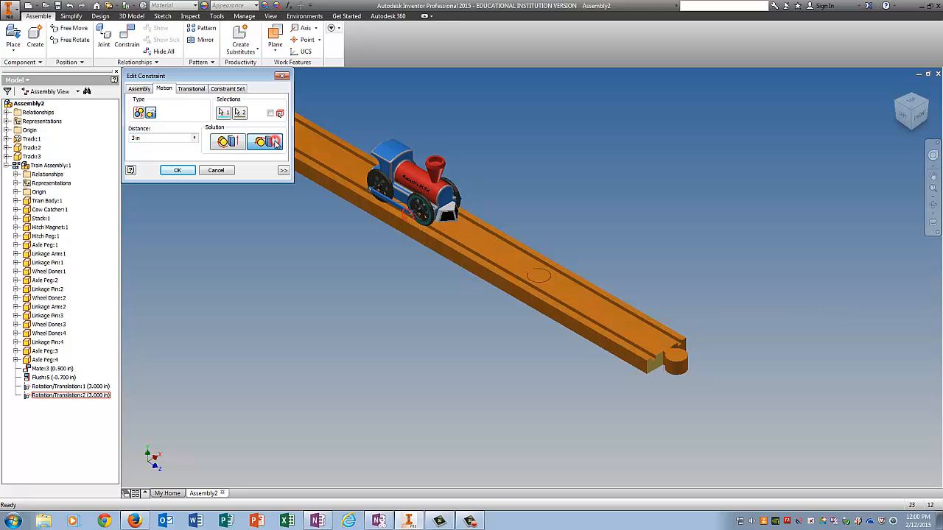
{"action": "left_click", "coordinate": [177, 172]}
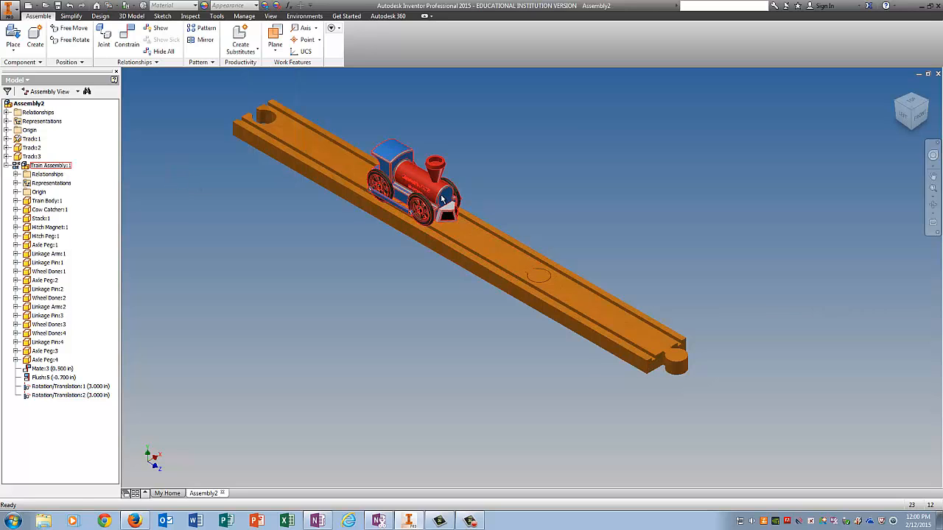
Step: Slide the train along the track to test the wheel rotation, check it from the top, and view the train's other side isometrically
{"action": "left_click_drag", "start_coordinate": [448, 209], "coordinate": [379, 169]}
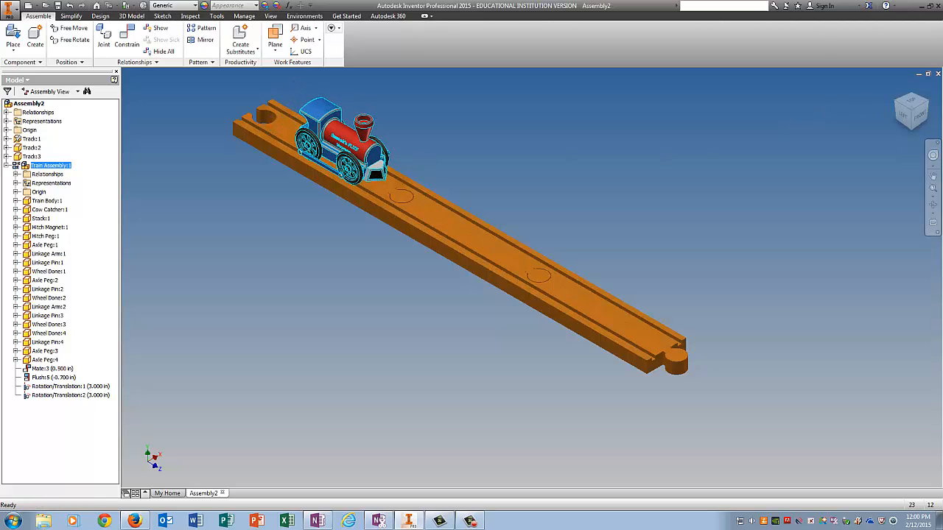
{"action": "left_click", "coordinate": [911, 103]}
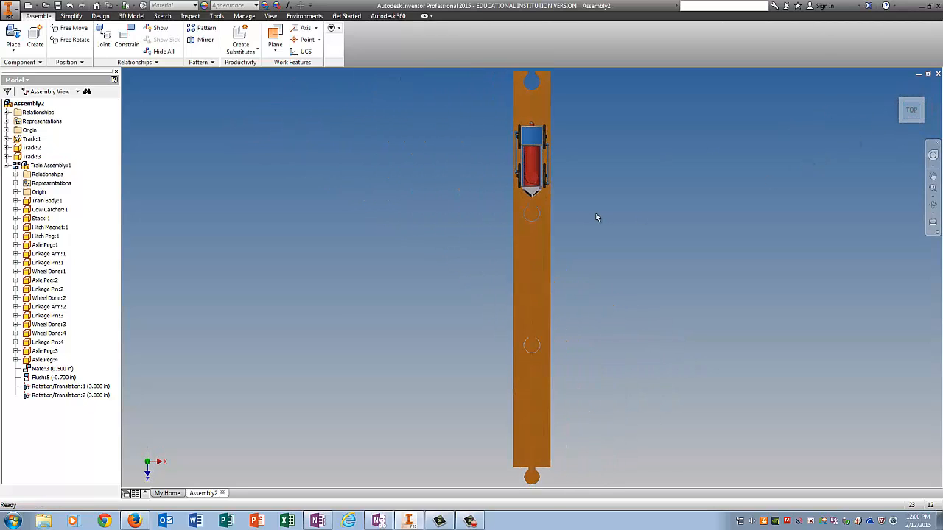
{"action": "mouse_move", "coordinate": [534, 166]}
{"action": "left_mouse_down"}
{"action": "mouse_move", "coordinate": [525, 398]}
{"action": "mouse_move", "coordinate": [530, 151]}
{"action": "left_mouse_up"}
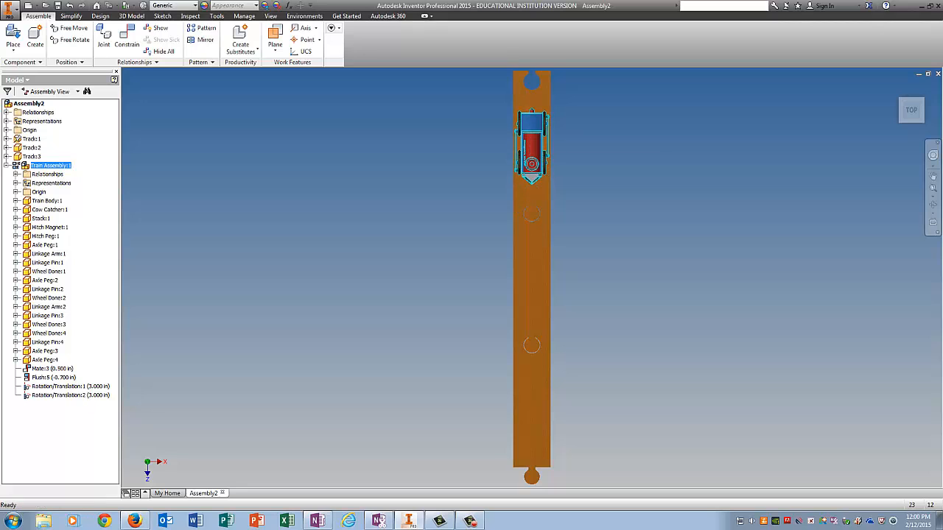
{"action": "left_click", "coordinate": [924, 100]}
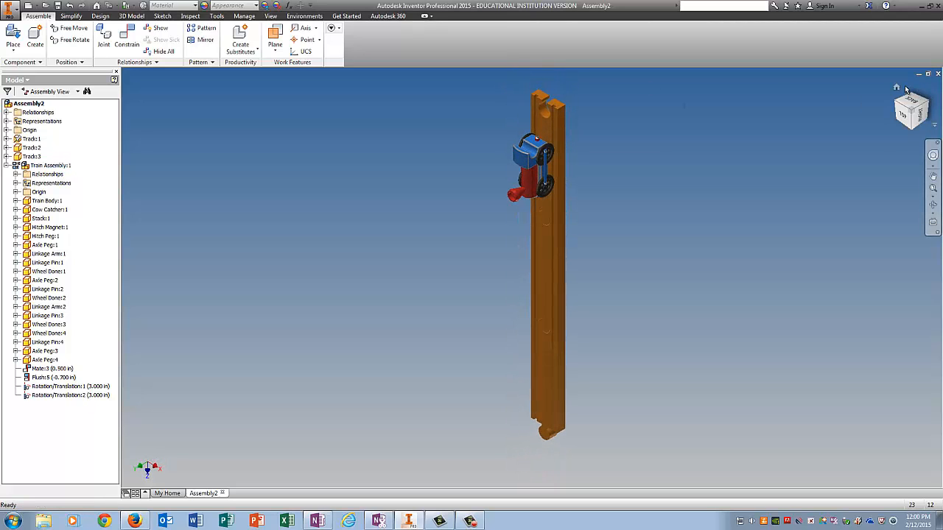
{"action": "left_click", "coordinate": [903, 90]}
{"action": "left_click_drag", "start_coordinate": [677, 212], "coordinate": [779, 234]}
{"action": "left_click", "coordinate": [778, 233]}
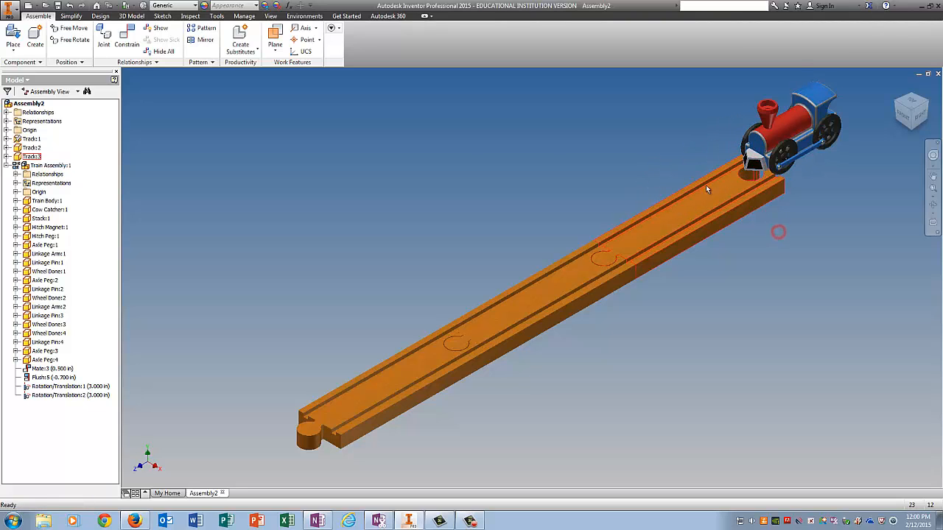
Step: Add a flush constraint with a 36 in offset between the train's front face and the end face at the track's peg end
{"action": "left_click", "coordinate": [126, 39]}
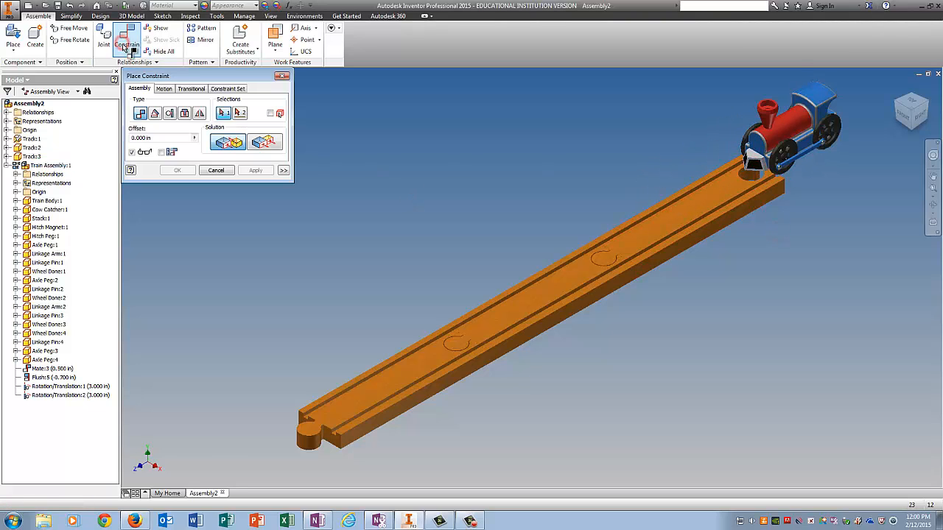
{"action": "left_click", "coordinate": [279, 142]}
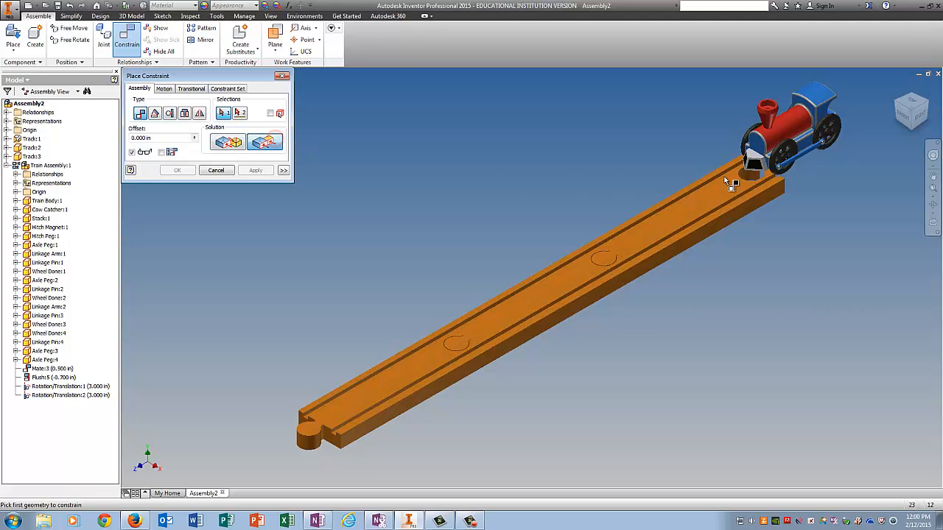
{"action": "left_click", "coordinate": [756, 141]}
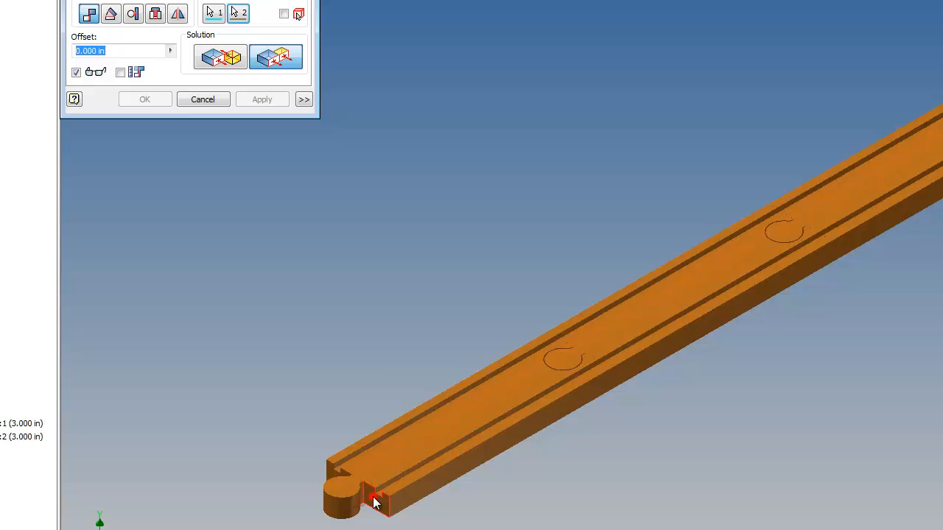
{"action": "left_click", "coordinate": [374, 501]}
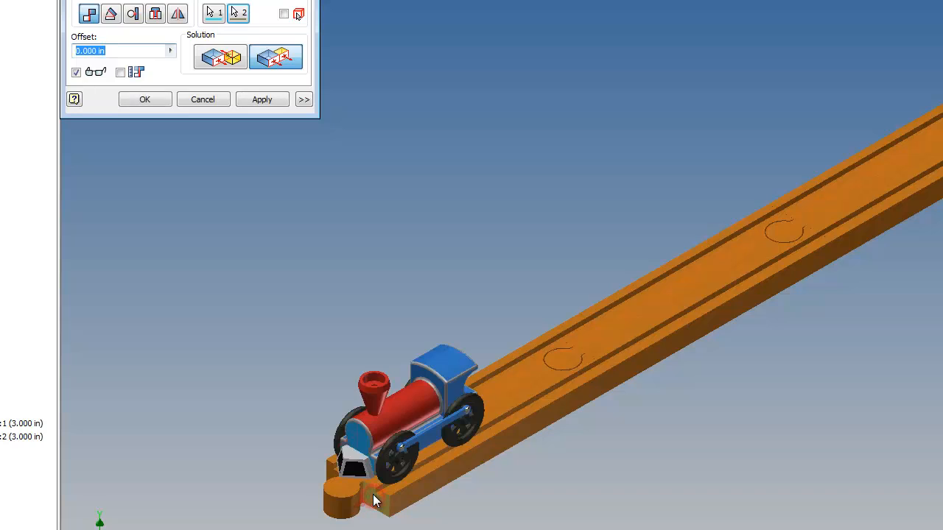
{"action": "left_click", "coordinate": [115, 51]}
{"action": "type", "text": "24"}
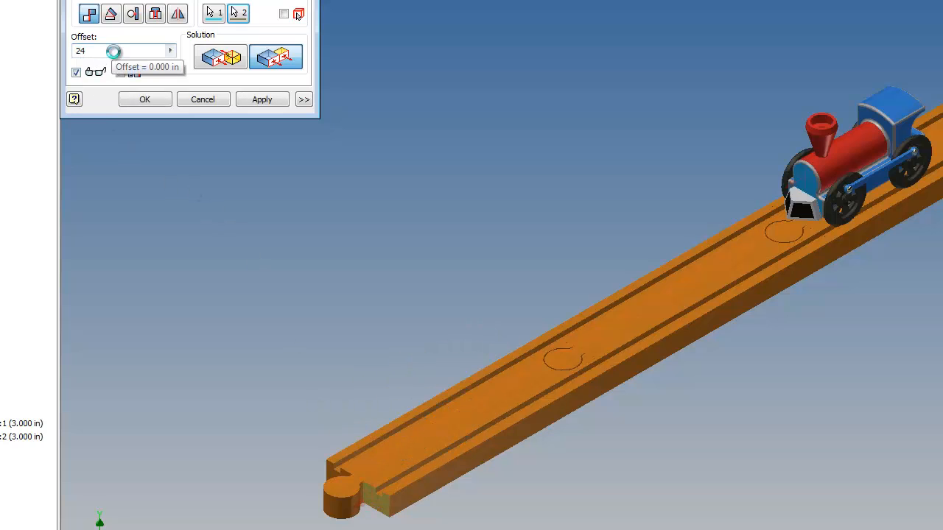
{"action": "double_click", "coordinate": [90, 50]}
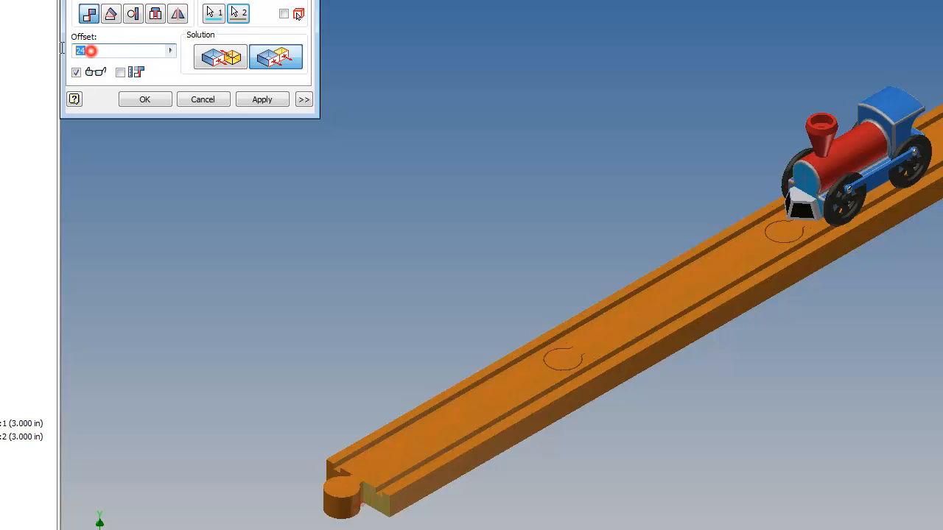
{"action": "type", "text": "36"}
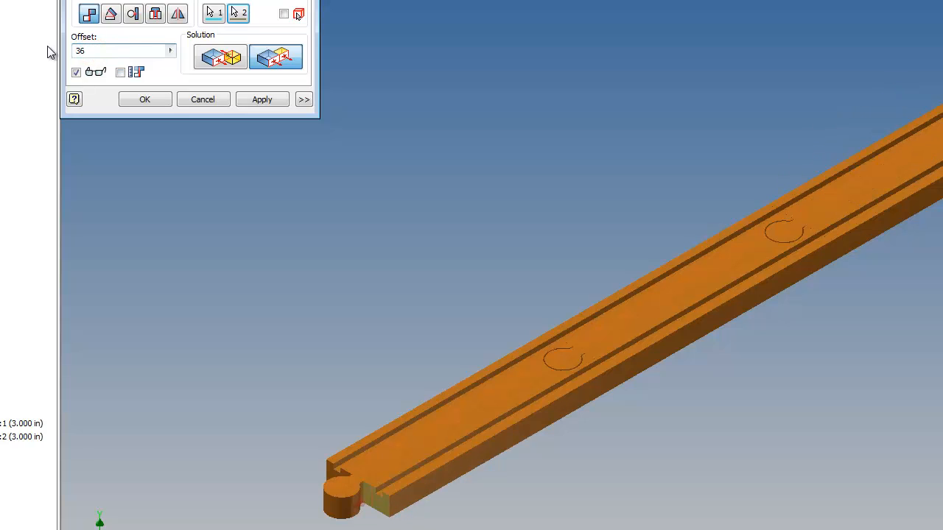
{"action": "left_click", "coordinate": [158, 99]}
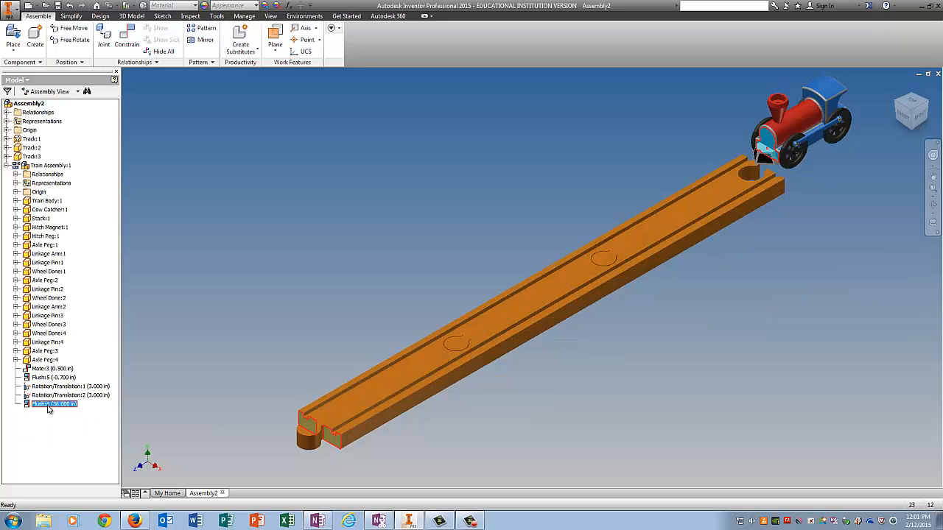
Step: Drive the new flush constraint with start 36 and end 1, running the train in reverse to the peg end
{"action": "right_click", "coordinate": [48, 409]}
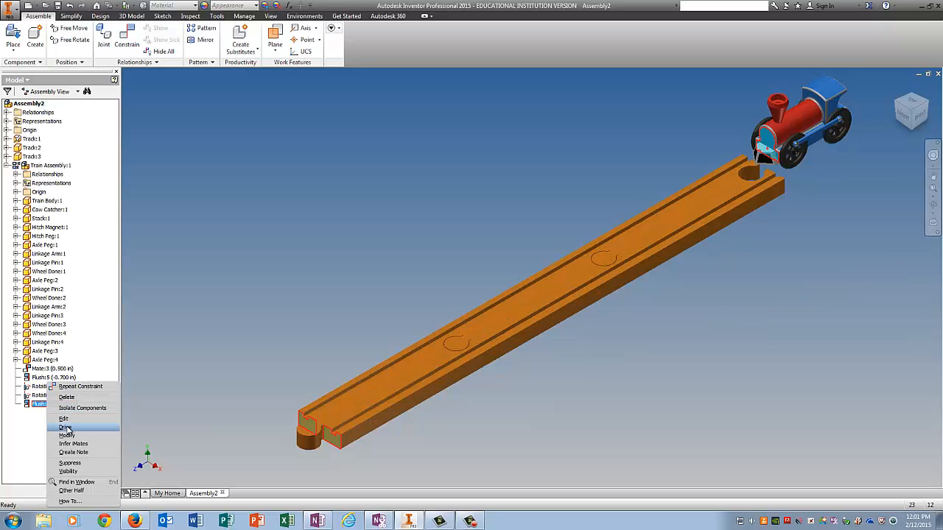
{"action": "left_click", "coordinate": [67, 426]}
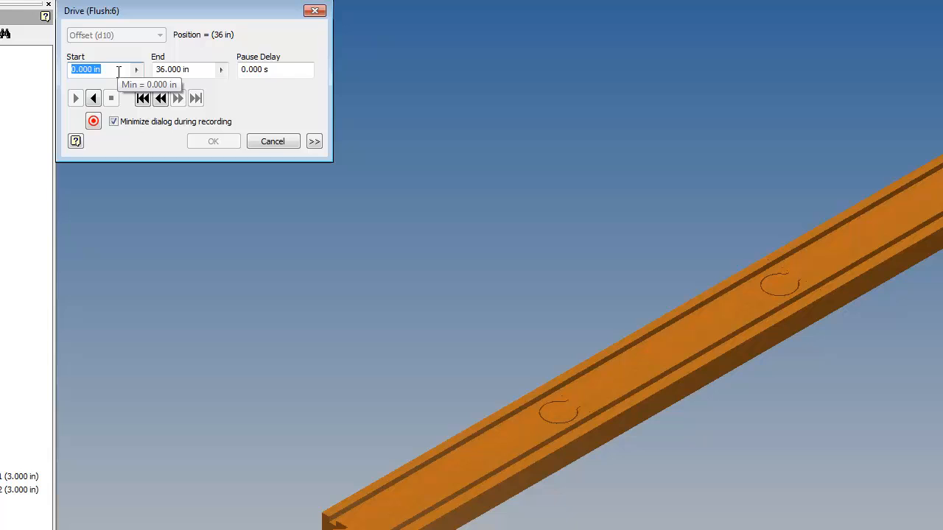
{"action": "type", "text": "1"}
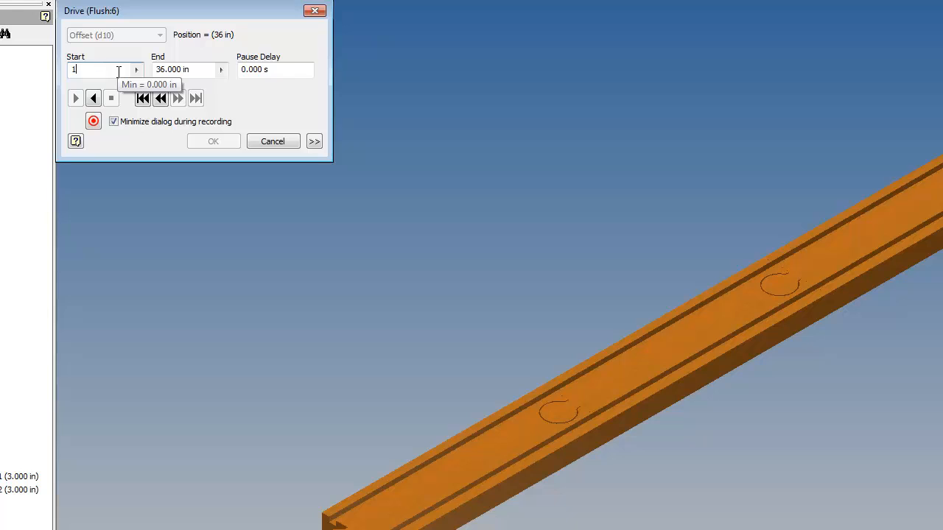
{"action": "double_click", "coordinate": [106, 70]}
{"action": "type", "text": "3"}
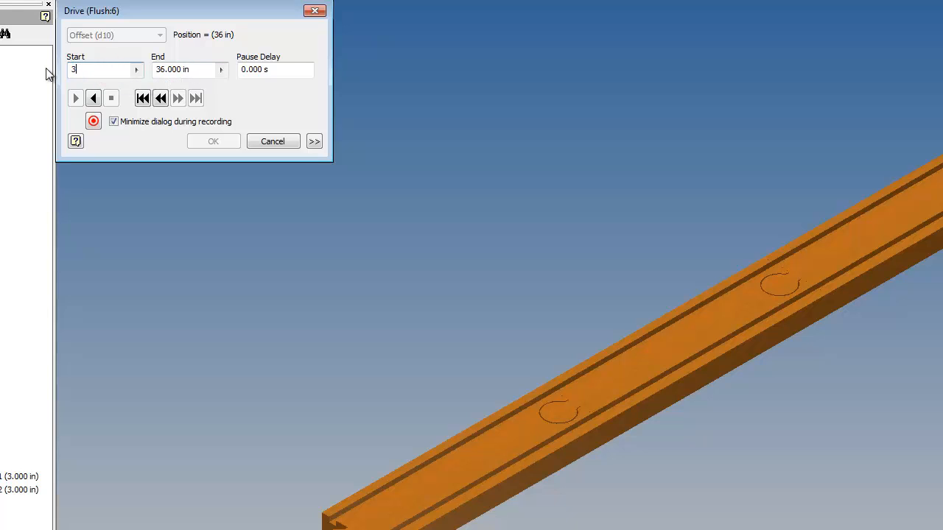
{"action": "type", "text": "6"}
{"action": "double_click", "coordinate": [210, 71]}
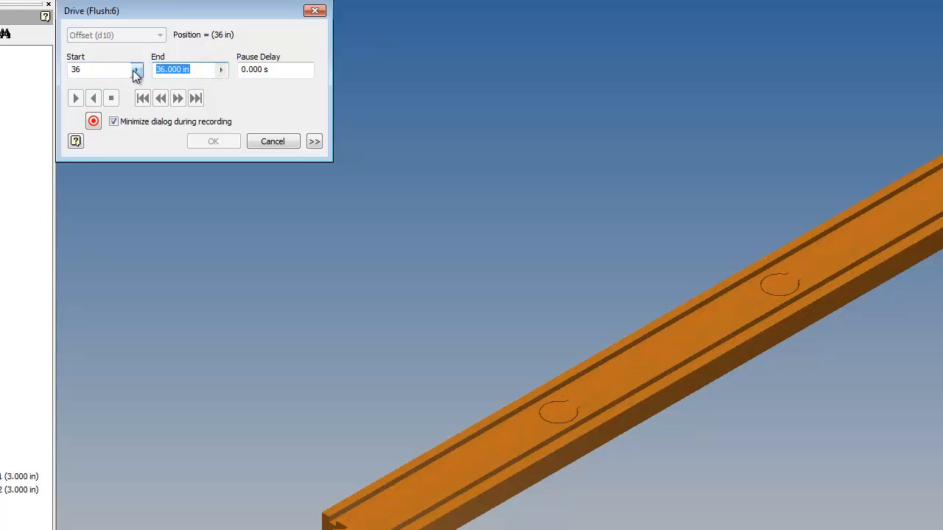
{"action": "type", "text": "1"}
{"action": "left_click", "coordinate": [115, 122]}
{"action": "left_click", "coordinate": [98, 99]}
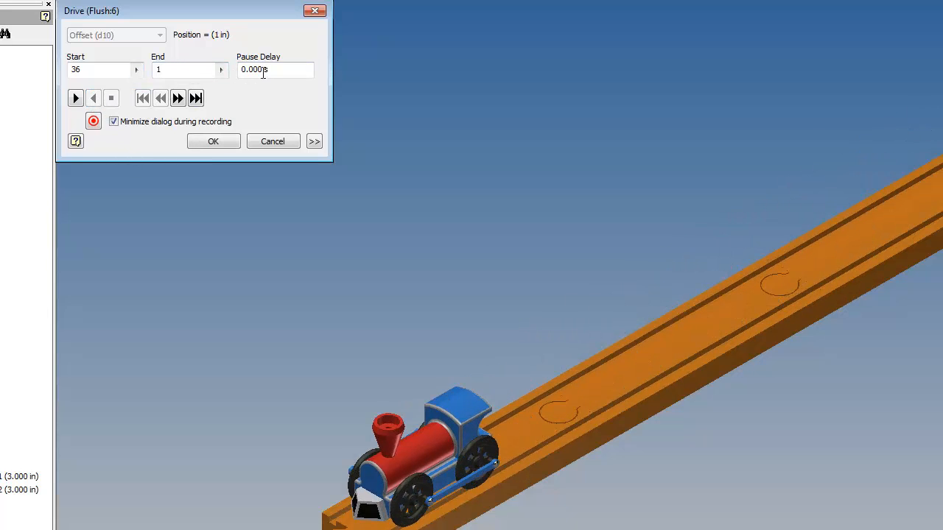
Step: Set the drive's pause delay to 5 s and accept the drive settings
{"action": "left_click_drag", "start_coordinate": [293, 70], "coordinate": [242, 77]}
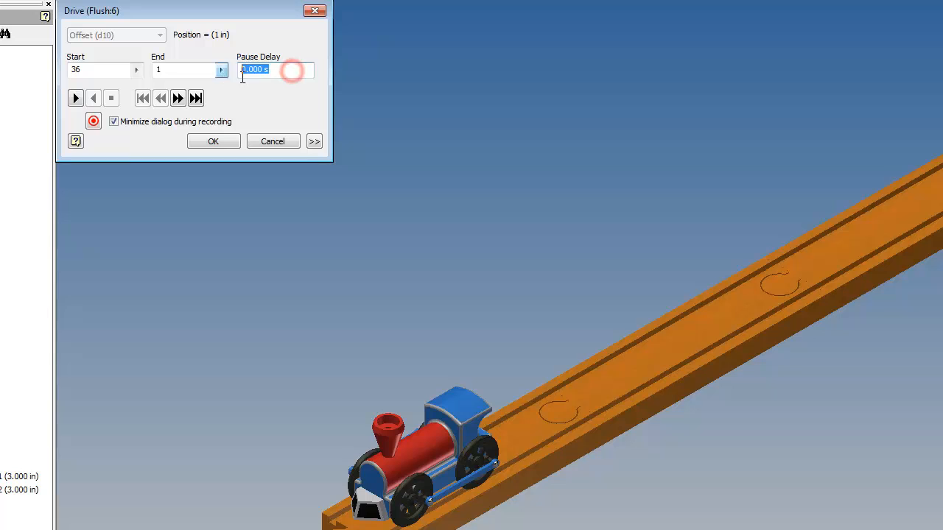
{"action": "type", "text": "5"}
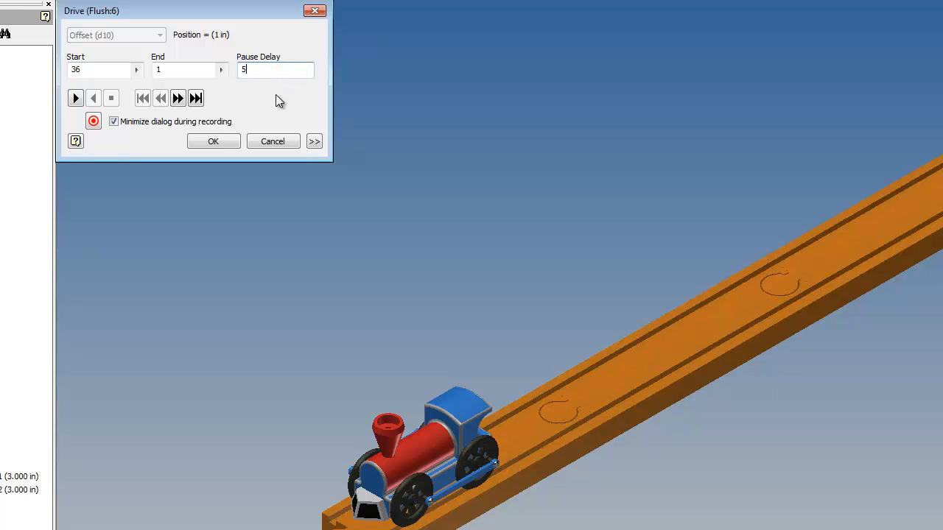
{"action": "left_click", "coordinate": [213, 141]}
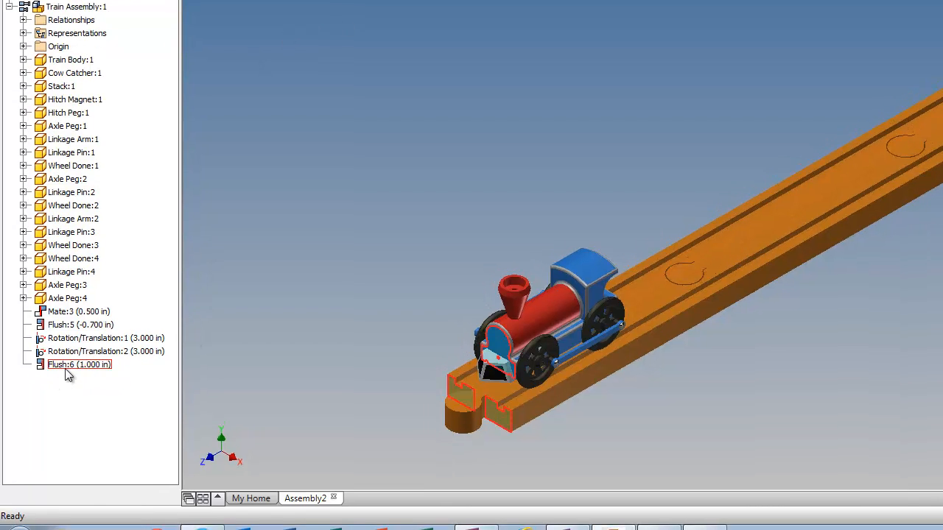
Step: Drive the 1 in flush constraint again with a pause delay of .1, play the motion in both directions, and close the drive
{"action": "right_click", "coordinate": [63, 366]}
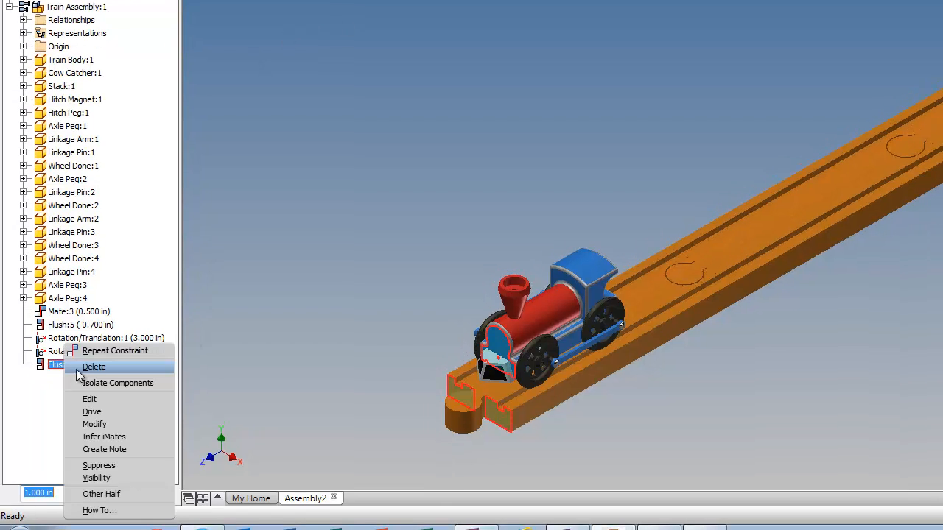
{"action": "left_click", "coordinate": [116, 411]}
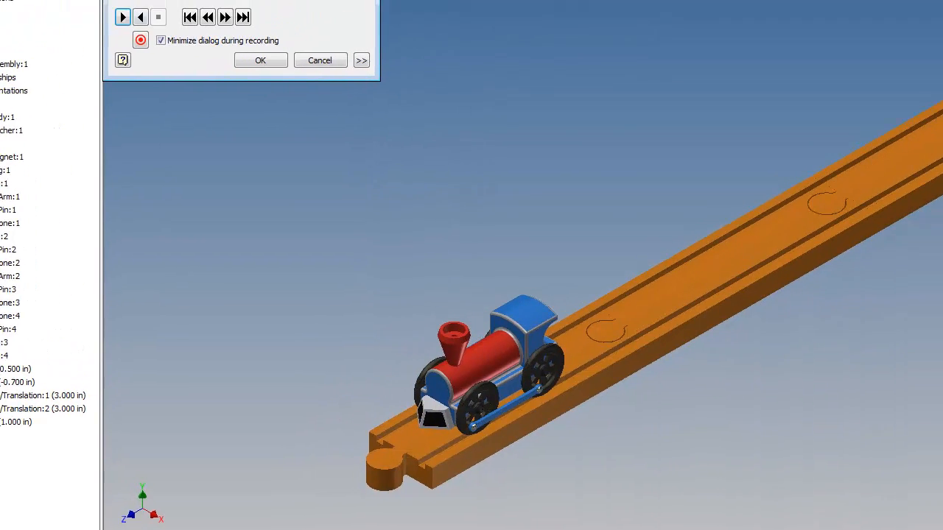
{"action": "double_click", "coordinate": [242, 46]}
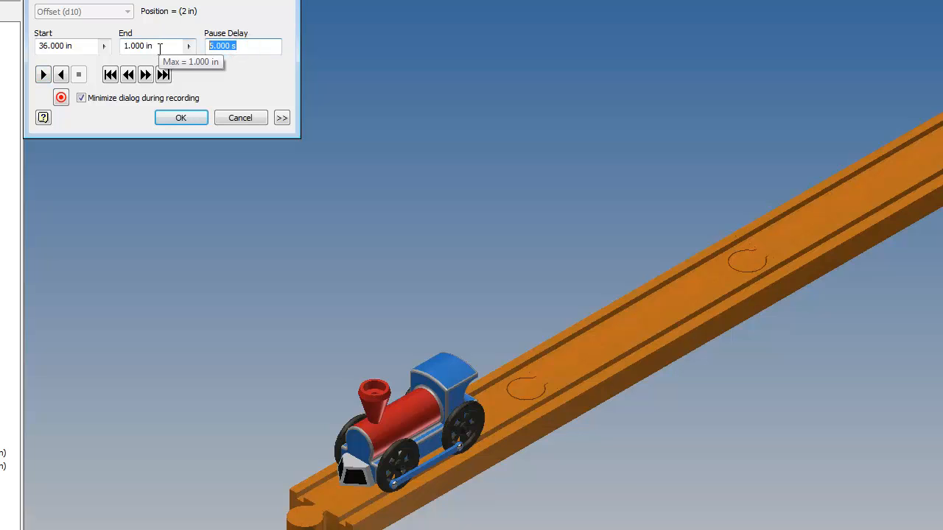
{"action": "type", "text": ".1"}
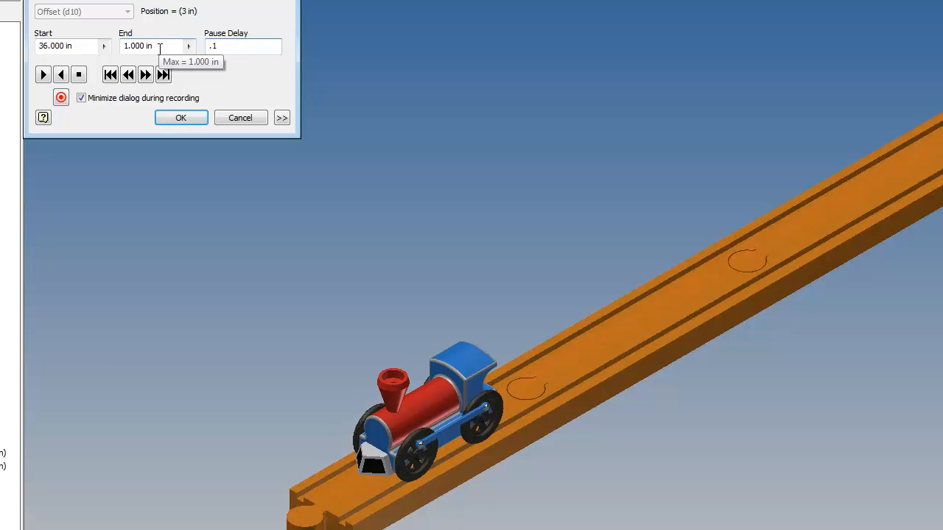
{"action": "left_click", "coordinate": [44, 75]}
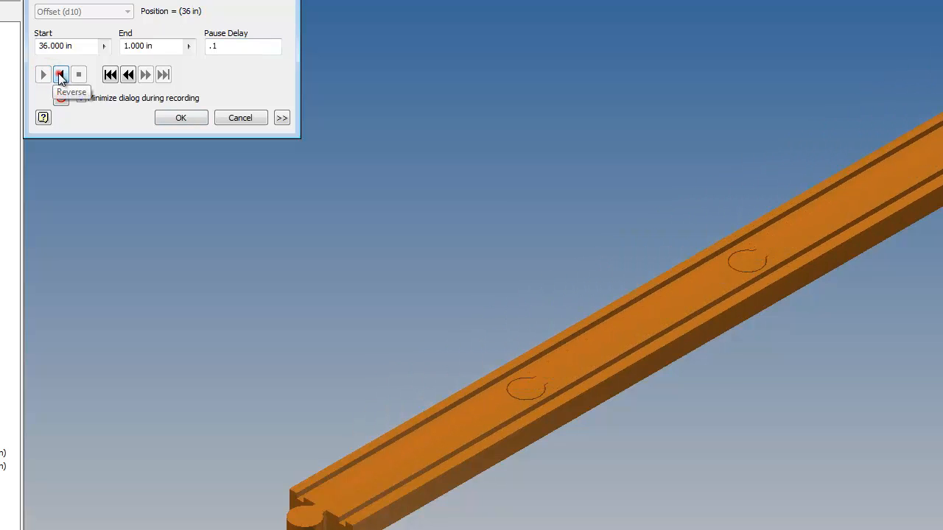
{"action": "left_click", "coordinate": [60, 75]}
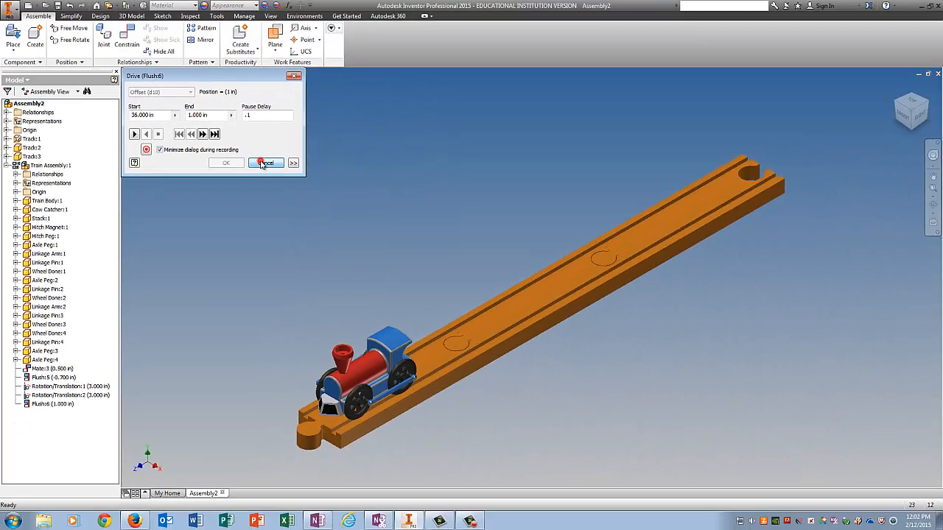
{"action": "left_click", "coordinate": [240, 123]}
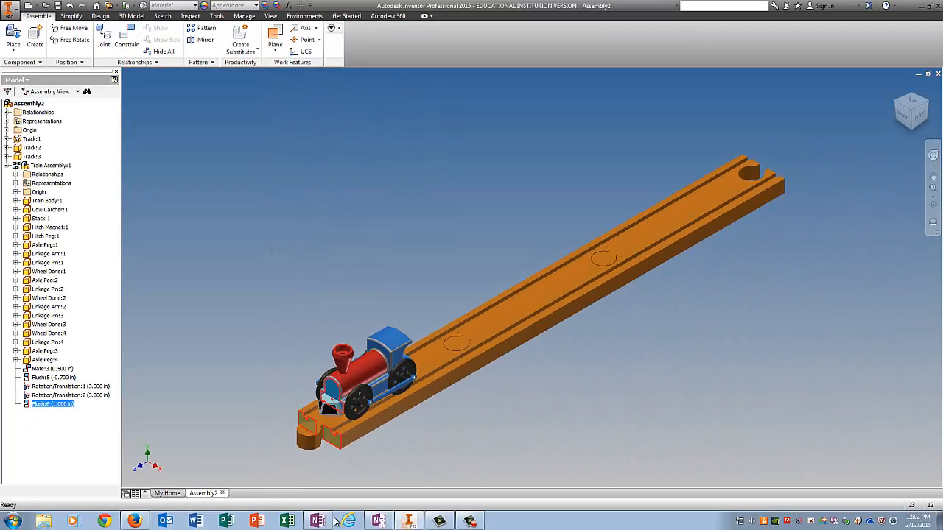